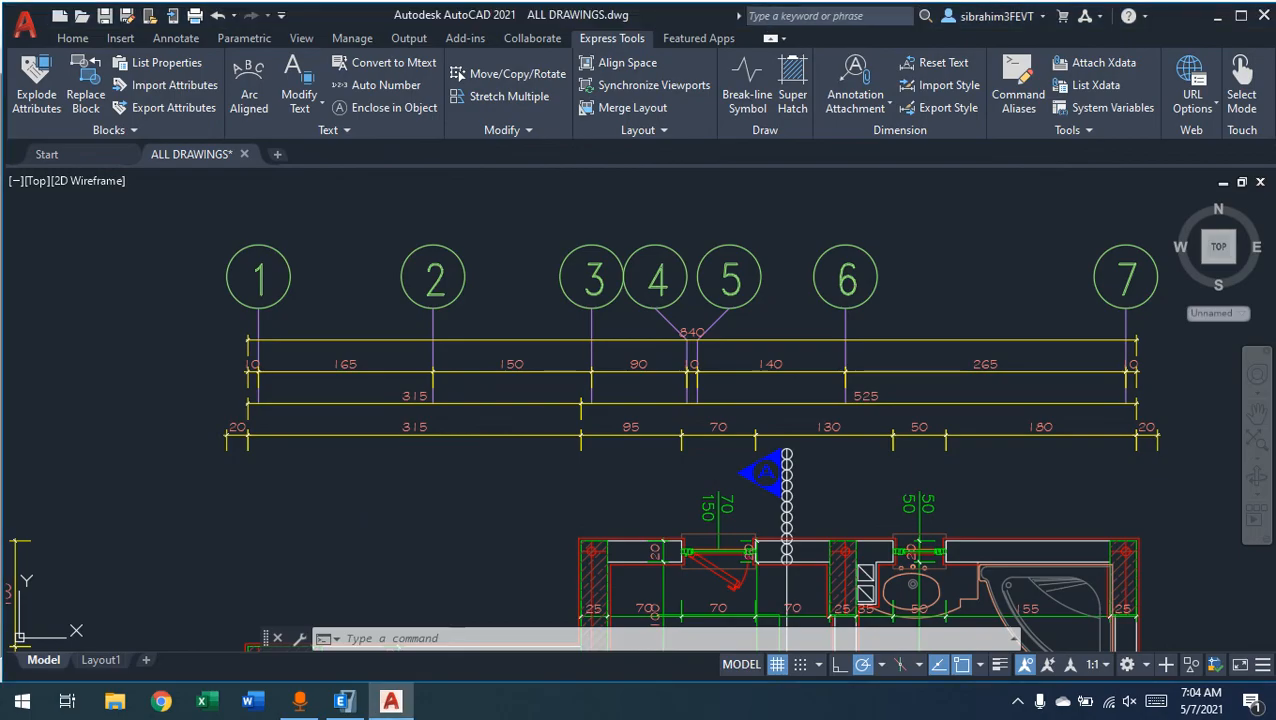
Step: Examine the ground-floor plan, its numbered grid axes and the surrounding dimension chains
{"action": "middle_click_drag", "start_coordinate": [609, 397], "coordinate": [599, 287]}
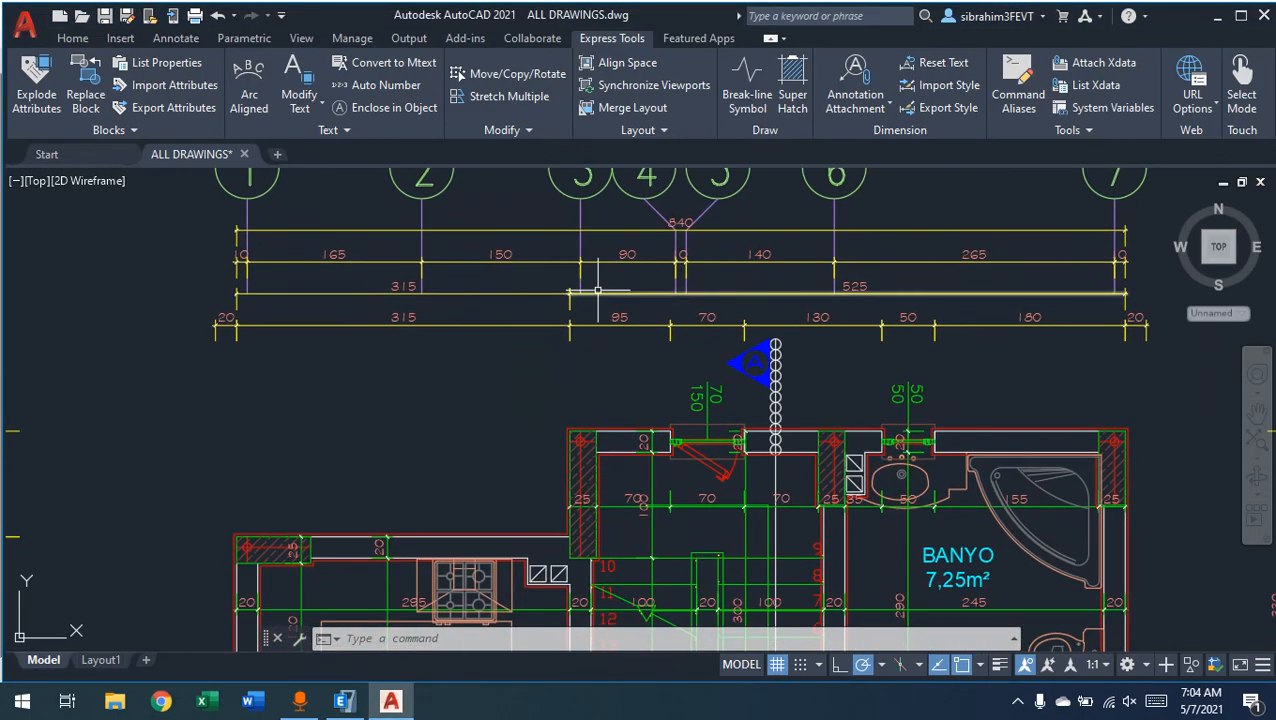
{"action": "scroll", "coordinate": [581, 420], "scroll_direction": "down", "scroll_amount": 2}
{"action": "mouse_move", "coordinate": [579, 424]}
{"action": "middle_mouse_down"}
{"action": "mouse_move", "coordinate": [617, 331]}
{"action": "mouse_move", "coordinate": [571, 342]}
{"action": "mouse_move", "coordinate": [427, 447]}
{"action": "middle_mouse_up"}
{"action": "scroll", "coordinate": [612, 322], "scroll_direction": "down", "scroll_amount": 3}
{"action": "scroll", "coordinate": [570, 335], "scroll_direction": "up", "scroll_amount": 4}
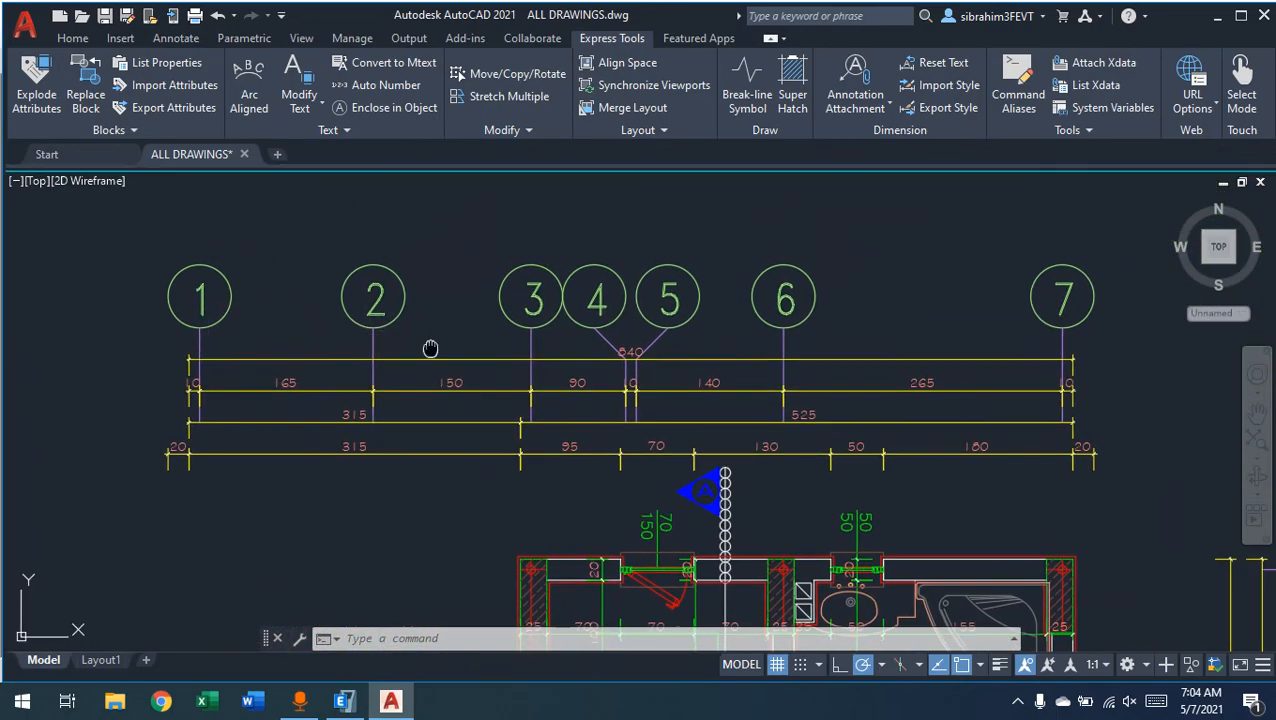
{"action": "middle_click_drag", "start_coordinate": [446, 339], "coordinate": [541, 278]}
{"action": "middle_click_drag", "start_coordinate": [279, 543], "coordinate": [456, 367]}
{"action": "mouse_move", "coordinate": [359, 452]}
{"action": "middle_mouse_down"}
{"action": "mouse_move", "coordinate": [555, 353]}
{"action": "mouse_move", "coordinate": [606, 380]}
{"action": "middle_mouse_up"}
{"action": "middle_click_drag", "start_coordinate": [592, 335], "coordinate": [338, 542]}
{"action": "middle_click_drag", "start_coordinate": [598, 424], "coordinate": [465, 450]}
{"action": "middle_click_drag", "start_coordinate": [480, 400], "coordinate": [725, 383]}
Step: Review the building's section and elevation drawings, including the story level marks
{"action": "scroll", "coordinate": [425, 250], "scroll_direction": "down", "scroll_amount": 4}
{"action": "scroll", "coordinate": [708, 438], "scroll_direction": "down", "scroll_amount": 5}
{"action": "middle_click_drag", "start_coordinate": [733, 493], "coordinate": [533, 273]}
{"action": "mouse_move", "coordinate": [645, 402]}
{"action": "middle_mouse_down"}
{"action": "mouse_move", "coordinate": [644, 353]}
{"action": "mouse_move", "coordinate": [407, 316]}
{"action": "middle_mouse_up"}
{"action": "middle_click_drag", "start_coordinate": [925, 342], "coordinate": [294, 459]}
{"action": "mouse_move", "coordinate": [436, 420]}
{"action": "middle_mouse_down"}
{"action": "mouse_move", "coordinate": [412, 473]}
{"action": "mouse_move", "coordinate": [673, 347]}
{"action": "middle_mouse_up"}
{"action": "scroll", "coordinate": [500, 459], "scroll_direction": "up", "scroll_amount": 2}
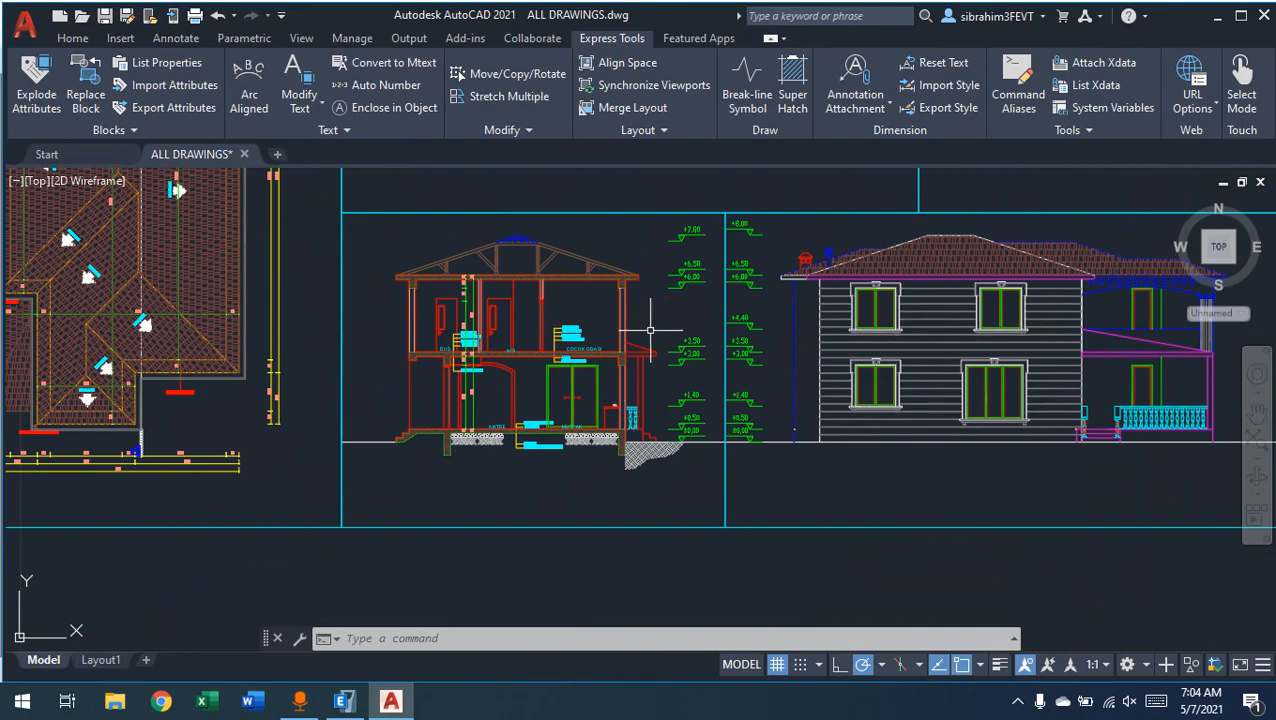
{"action": "scroll", "coordinate": [650, 327], "scroll_direction": "up", "scroll_amount": 2}
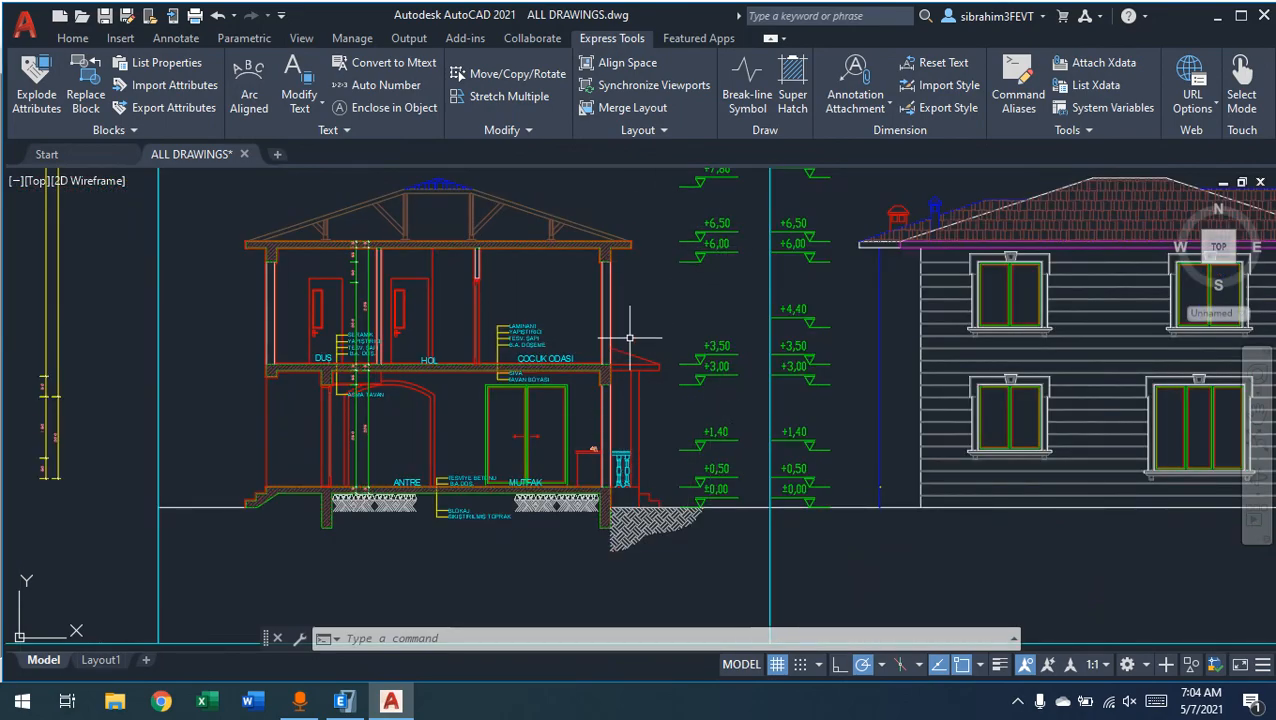
Step: Return to the ground-floor plan and examine the spacing between grid axes 1 to 7
{"action": "mouse_move", "coordinate": [335, 342]}
{"action": "middle_mouse_down"}
{"action": "mouse_move", "coordinate": [875, 348]}
{"action": "mouse_move", "coordinate": [688, 383]}
{"action": "mouse_move", "coordinate": [1034, 404]}
{"action": "mouse_move", "coordinate": [373, 359]}
{"action": "mouse_move", "coordinate": [773, 600]}
{"action": "middle_mouse_up"}
{"action": "middle_click_drag", "start_coordinate": [591, 398], "coordinate": [885, 710]}
{"action": "middle_click_drag", "start_coordinate": [472, 498], "coordinate": [908, 356]}
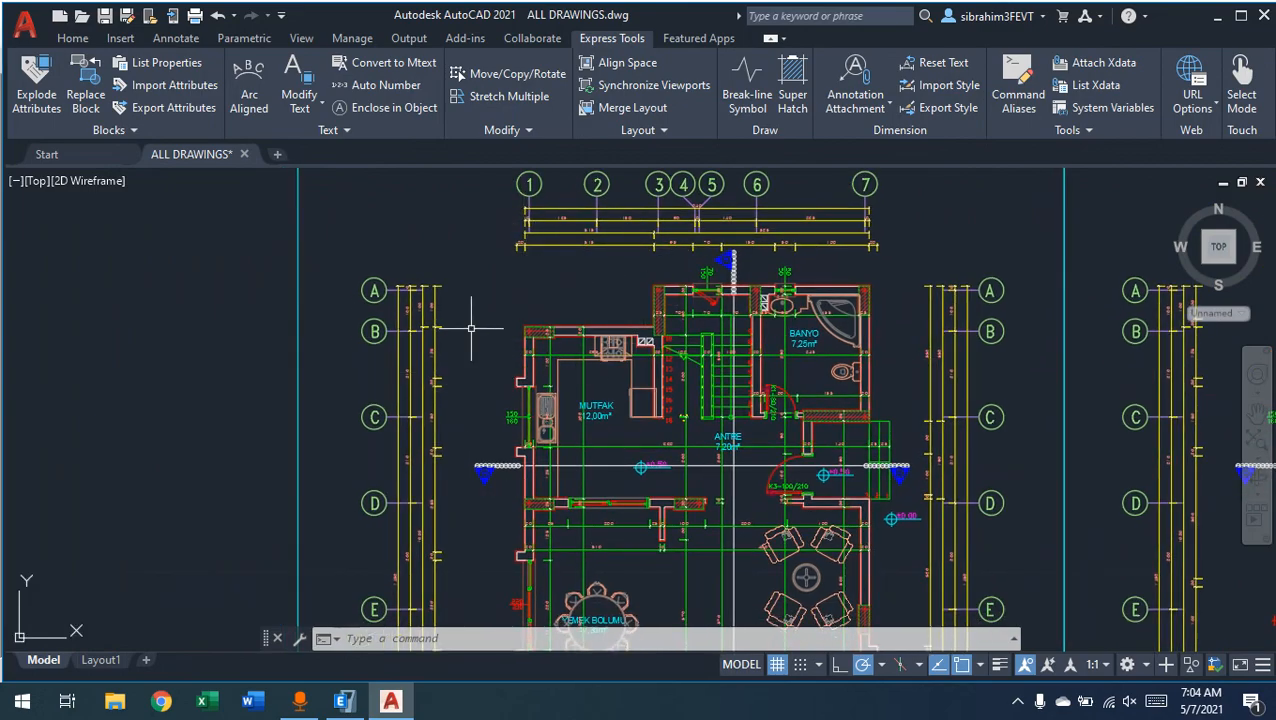
{"action": "mouse_move", "coordinate": [350, 705]}
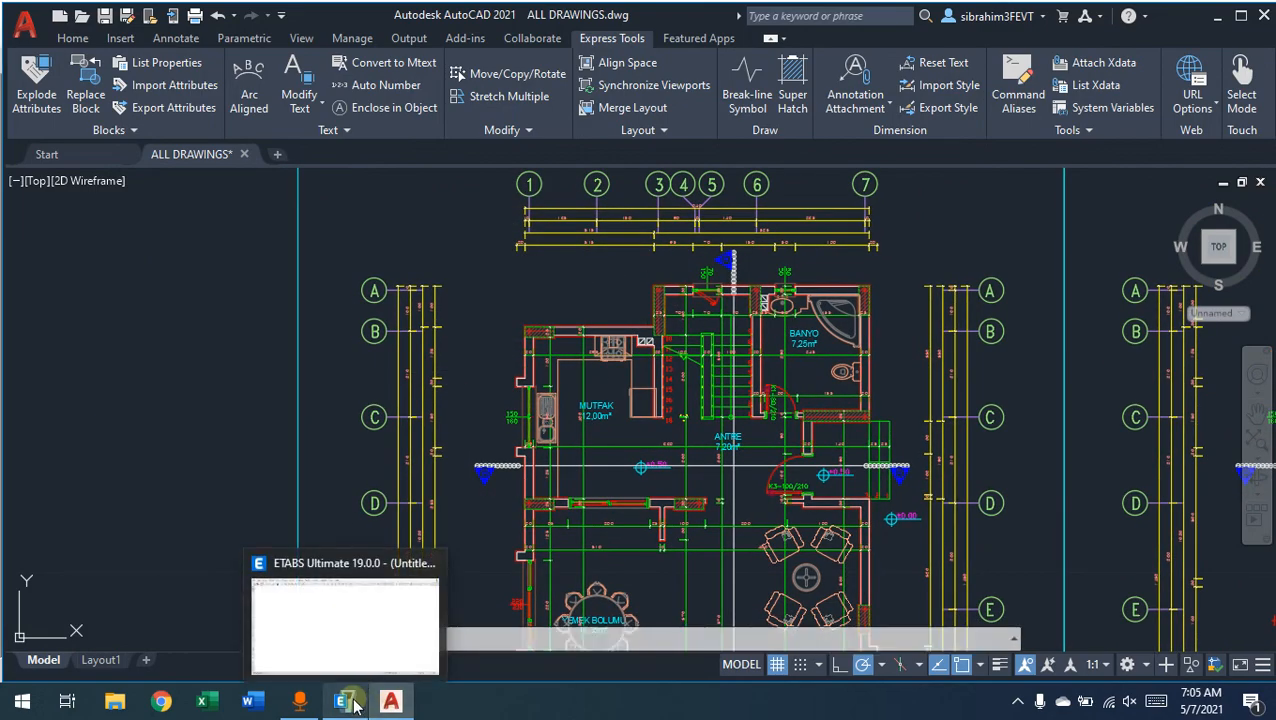
{"action": "scroll", "coordinate": [370, 407], "scroll_direction": "up", "scroll_amount": 6}
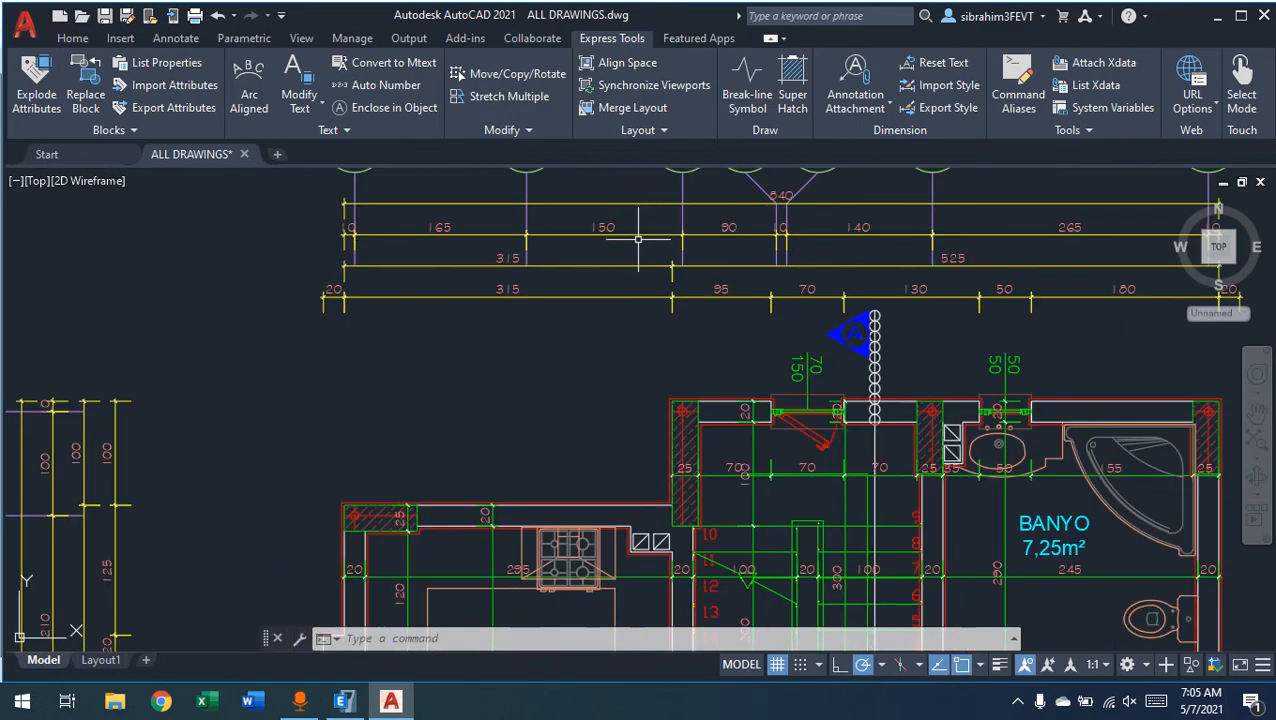
{"action": "mouse_move", "coordinate": [387, 398]}
{"action": "middle_mouse_down"}
{"action": "mouse_move", "coordinate": [356, 407]}
{"action": "mouse_move", "coordinate": [299, 373]}
{"action": "middle_mouse_up"}
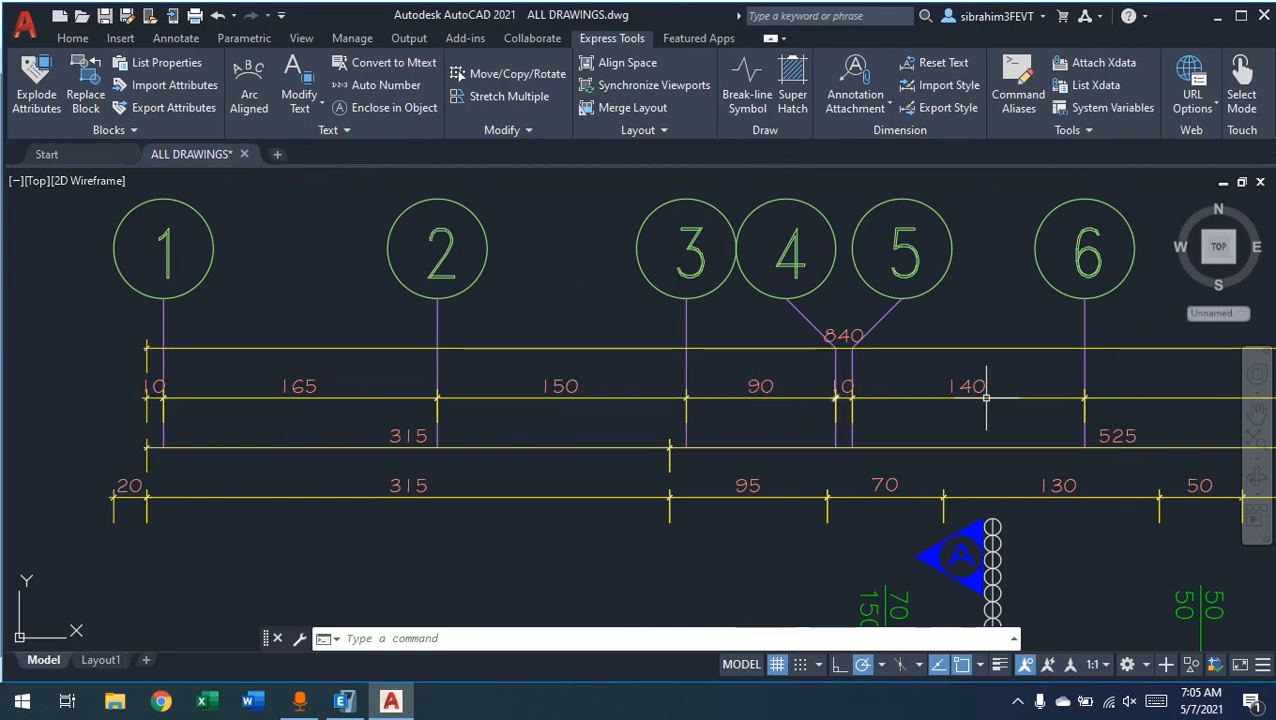
{"action": "middle_click_drag", "start_coordinate": [985, 397], "coordinate": [664, 388]}
{"action": "middle_click_drag", "start_coordinate": [400, 451], "coordinate": [652, 382]}
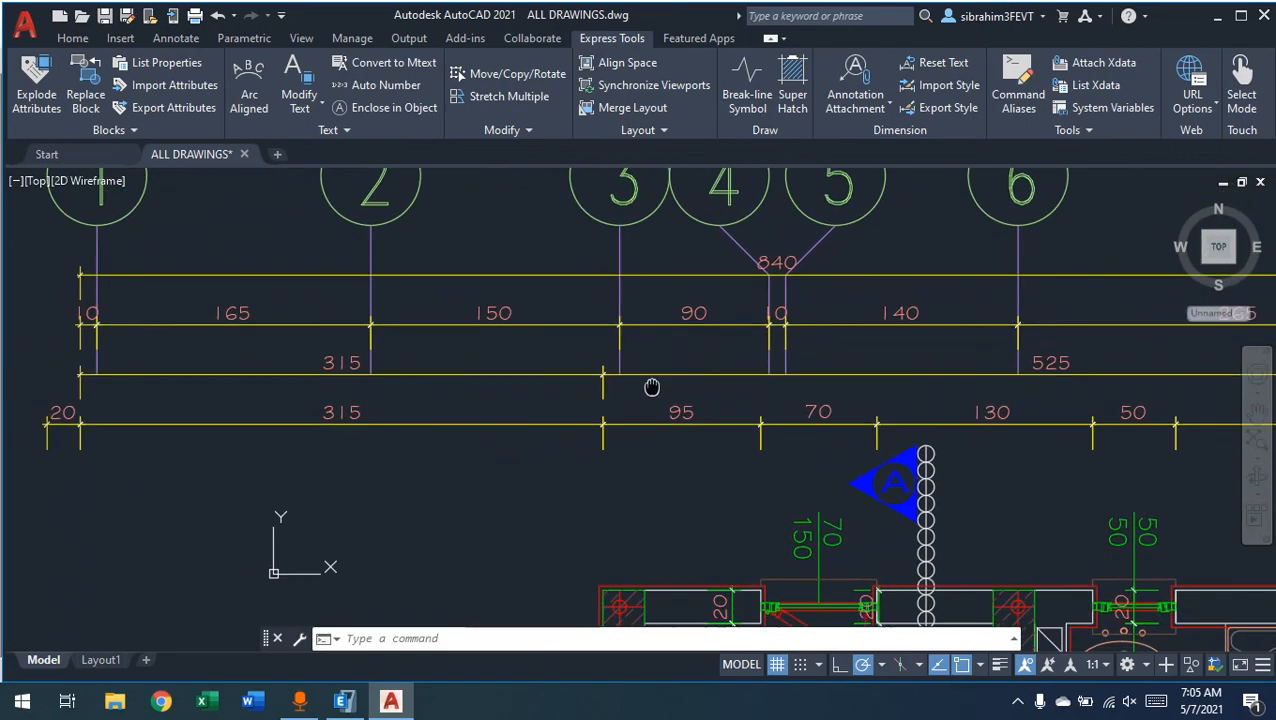
{"action": "middle_click_drag", "start_coordinate": [447, 399], "coordinate": [452, 437]}
{"action": "scroll", "coordinate": [452, 437], "scroll_direction": "down", "scroll_amount": 3}
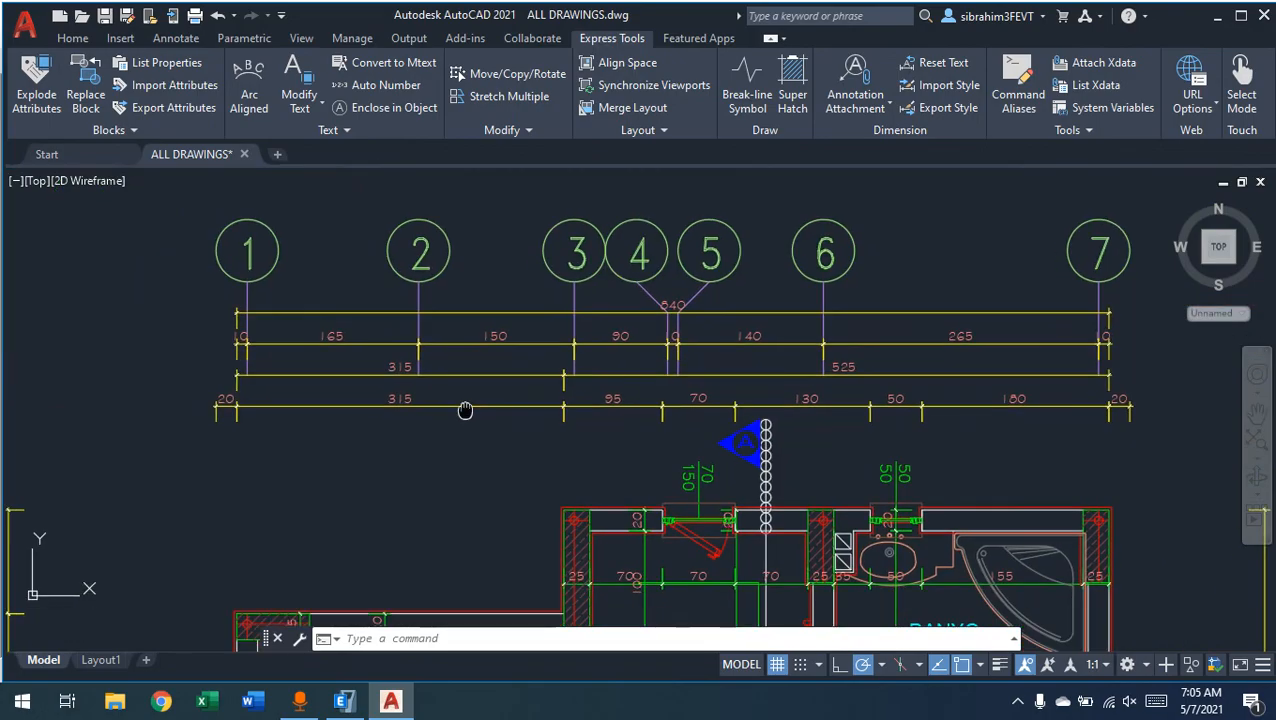
Step: Switch to ETABS, inspect the custom grid data without changing it, and return to uniform grid spacing
{"action": "left_click", "coordinate": [343, 702]}
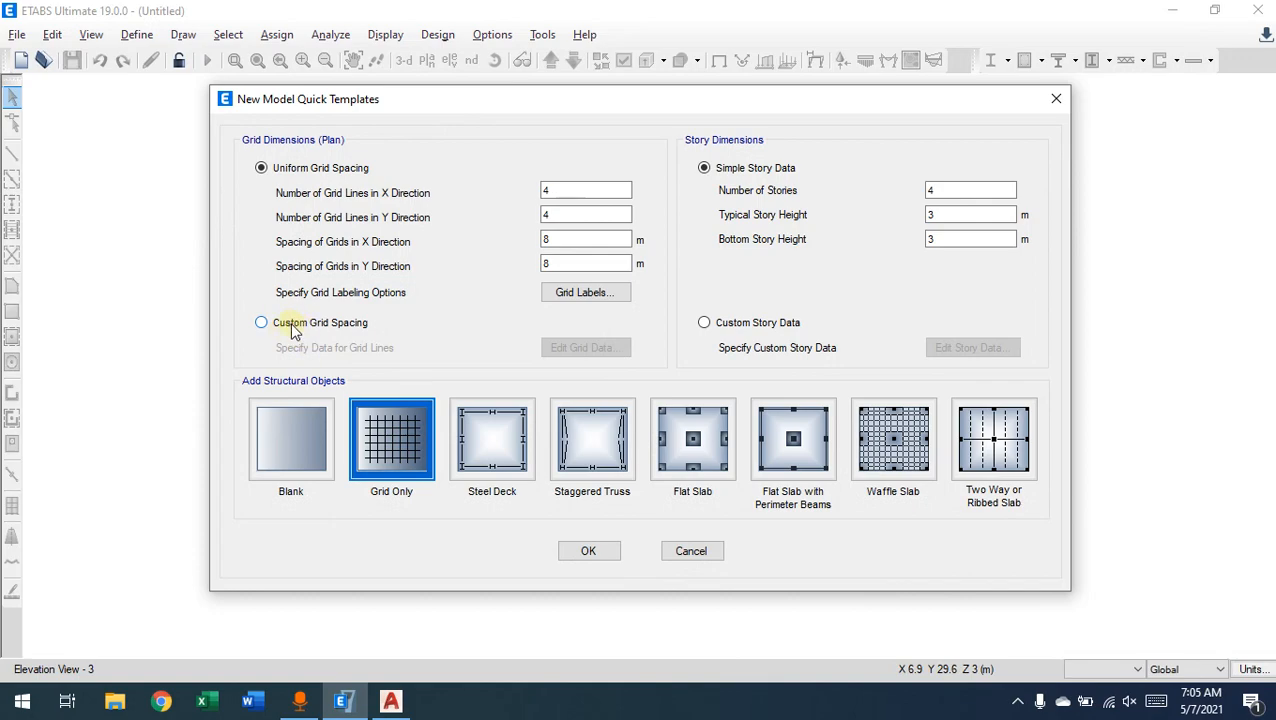
{"action": "left_click", "coordinate": [569, 190]}
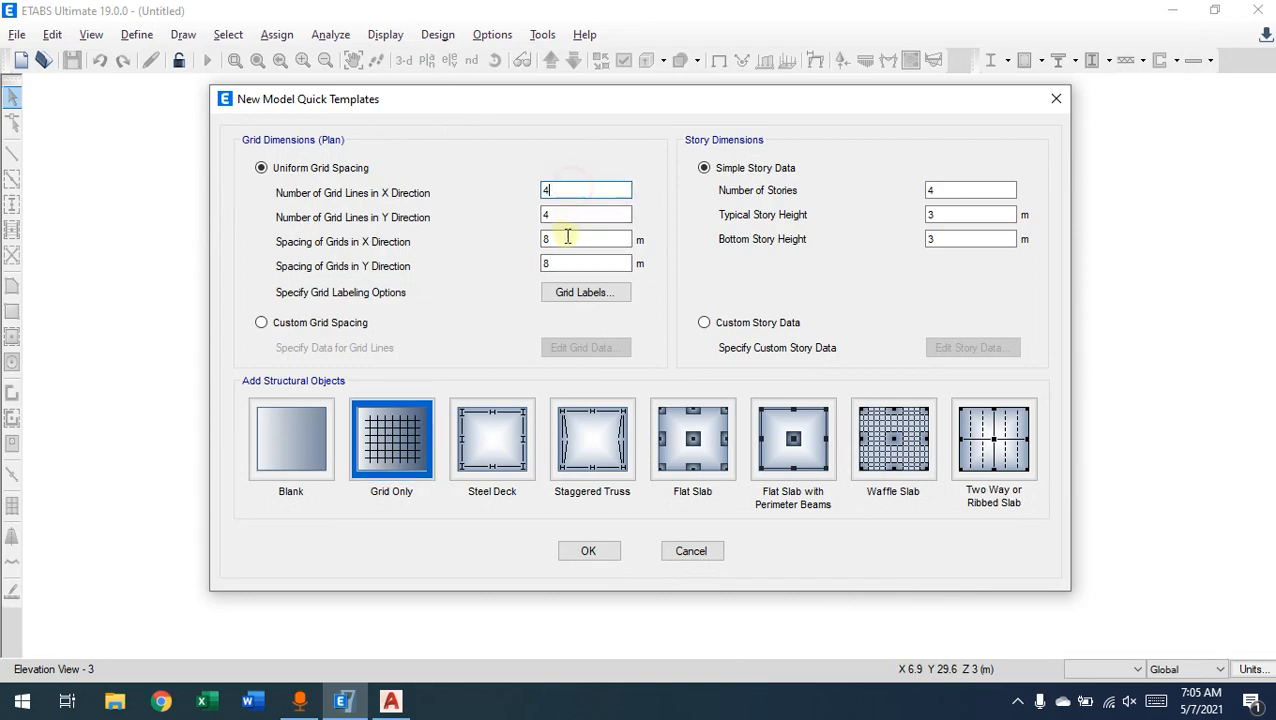
{"action": "left_click", "coordinate": [327, 321]}
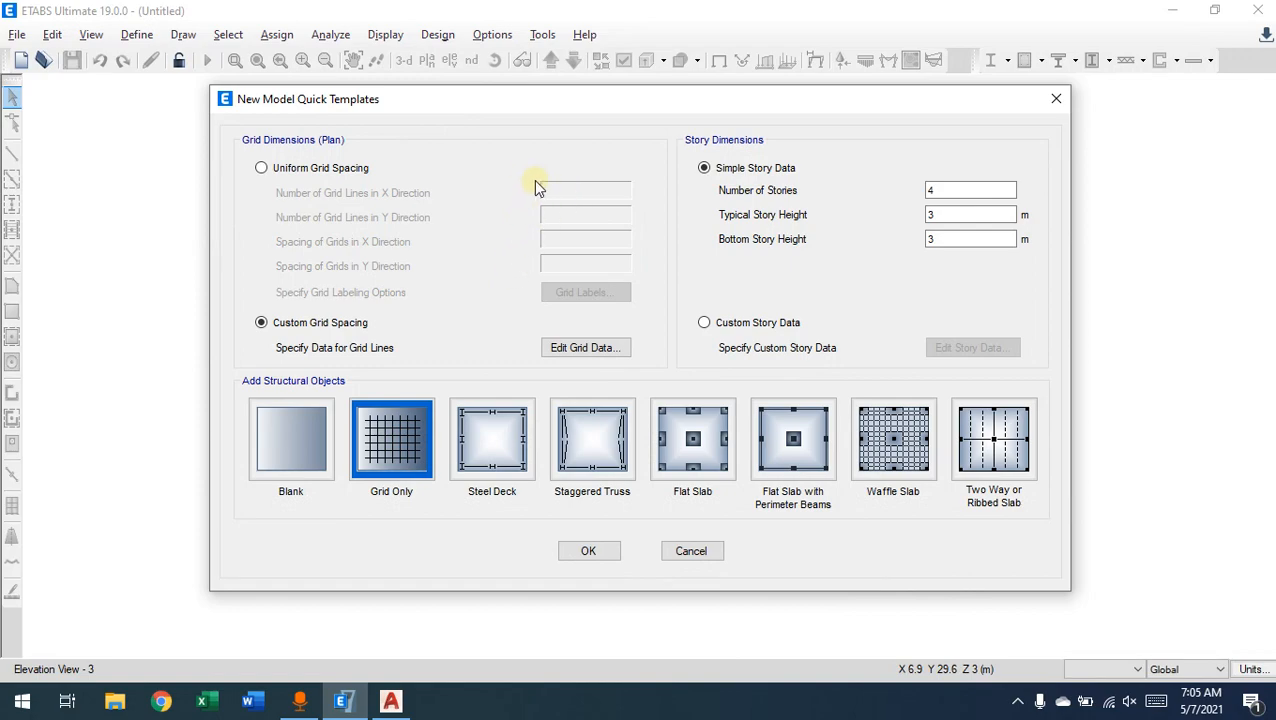
{"action": "left_click", "coordinate": [585, 348]}
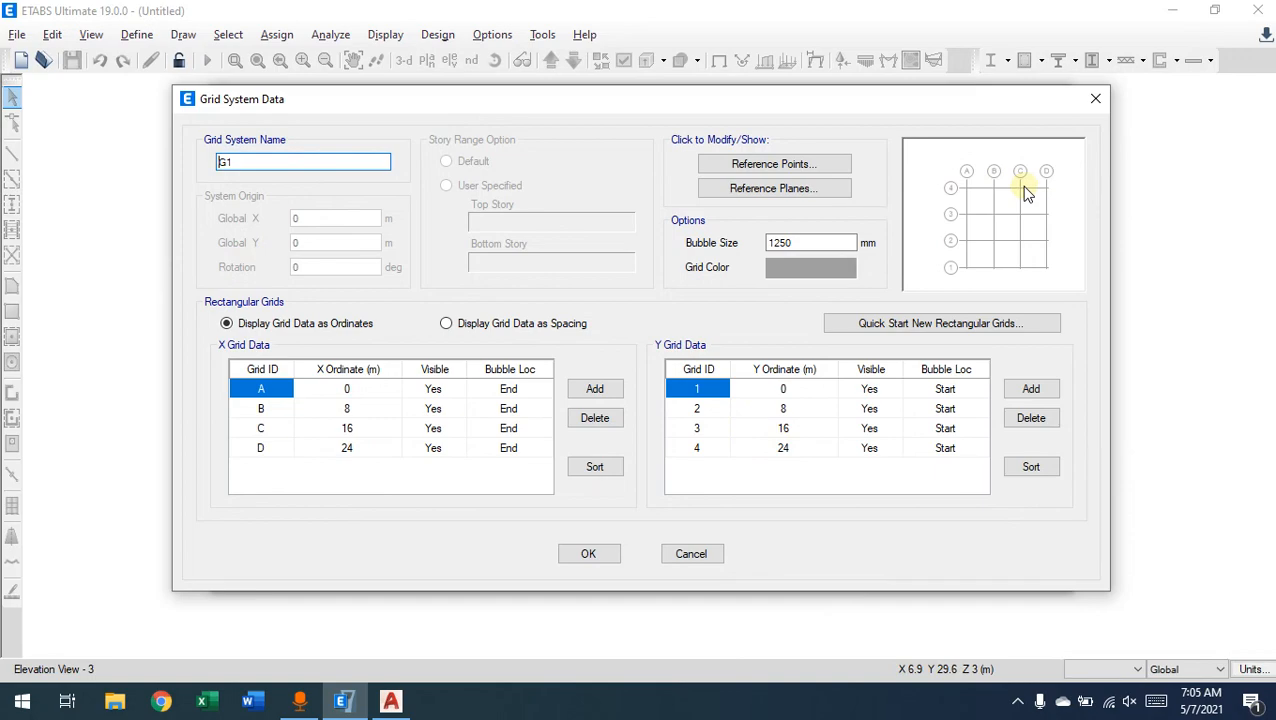
{"action": "left_click", "coordinate": [704, 554]}
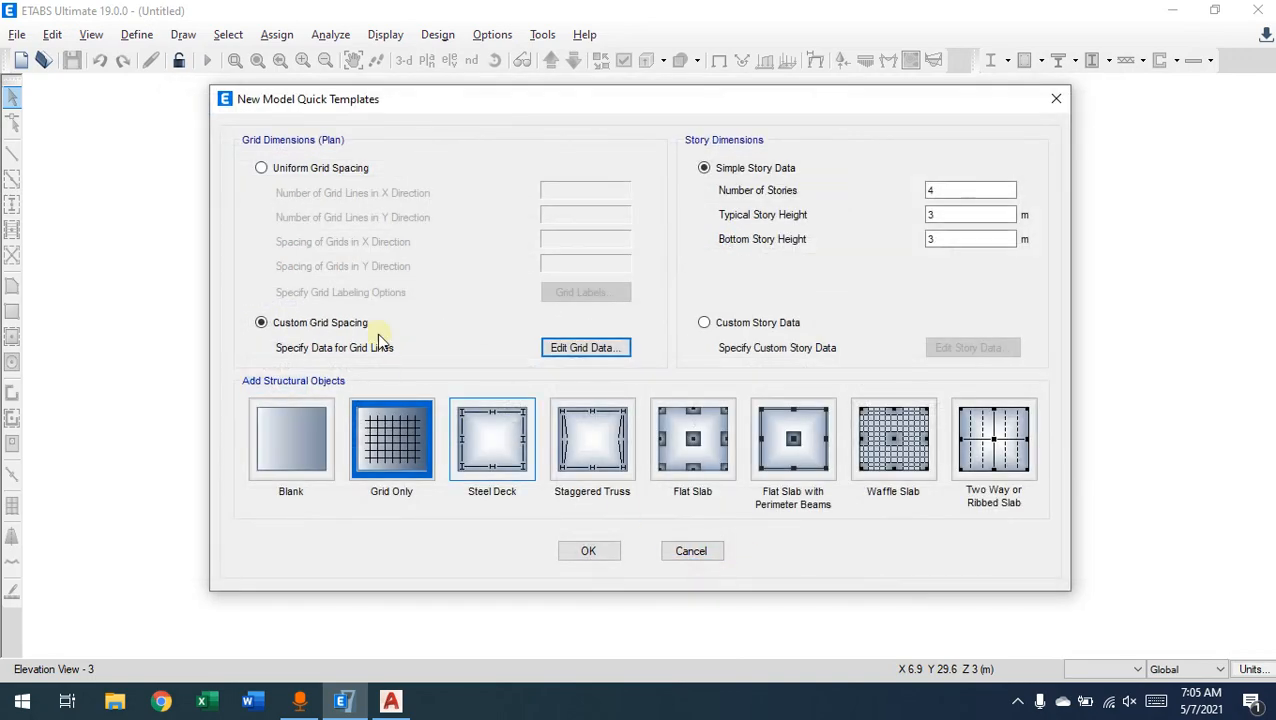
{"action": "left_click", "coordinate": [293, 172]}
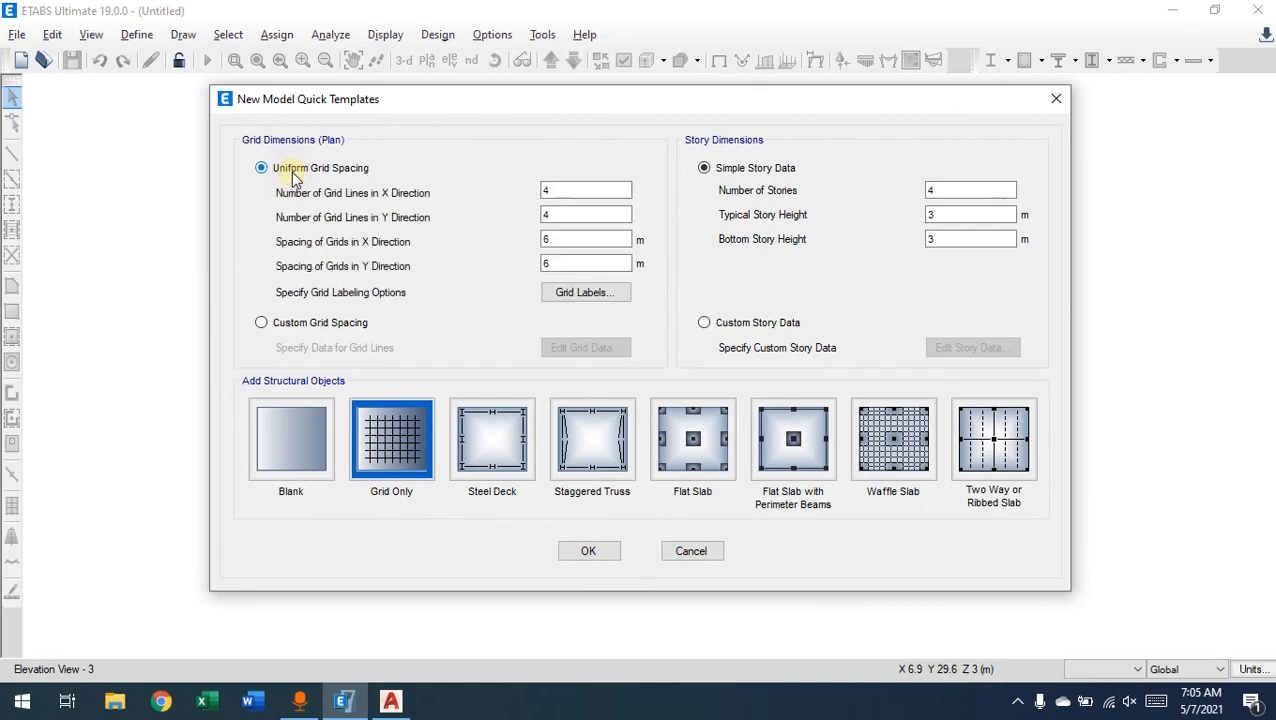
Step: Switch to AutoCAD and examine the lettered grid axes A to H along the floor plans
{"action": "left_click", "coordinate": [360, 705]}
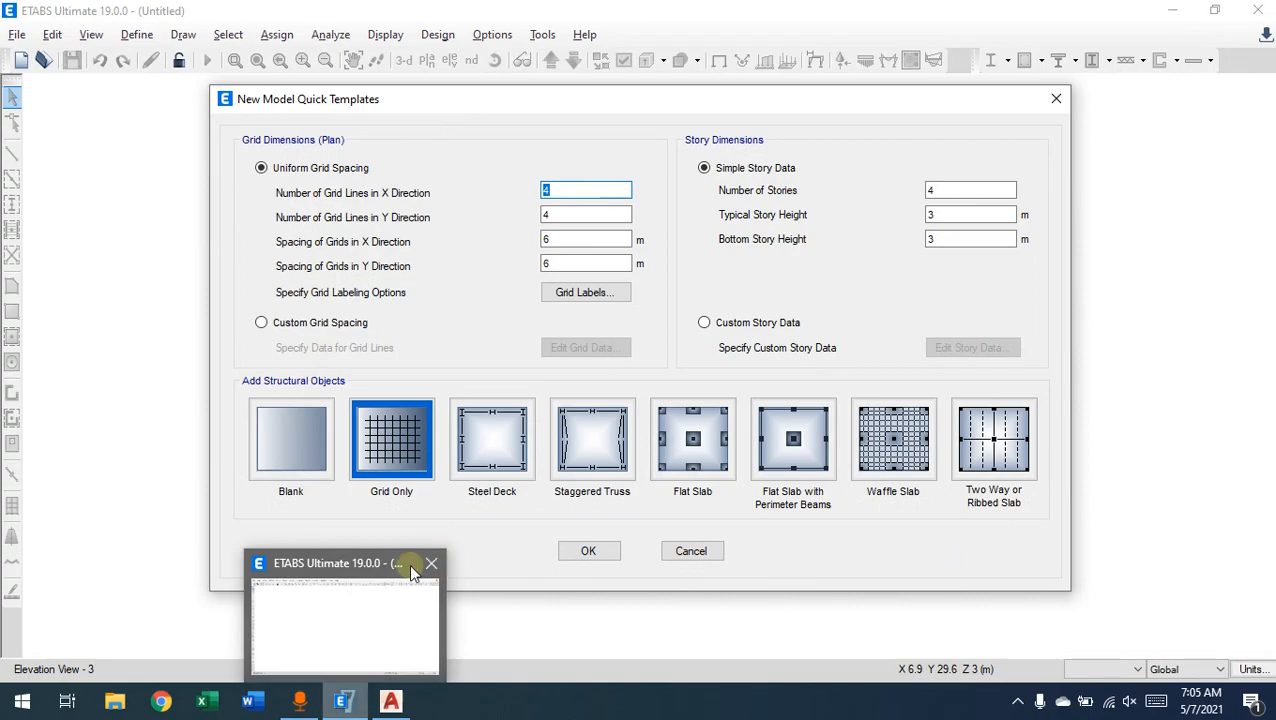
{"action": "left_click", "coordinate": [392, 702]}
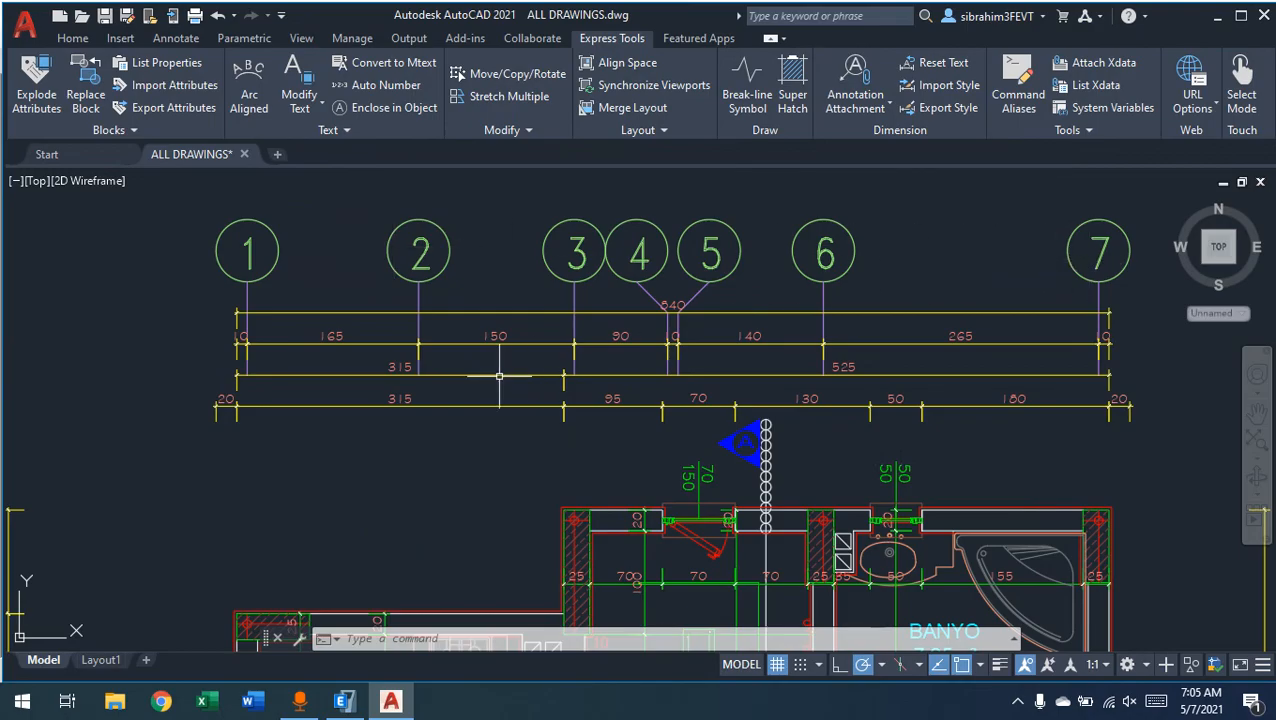
{"action": "middle_click_drag", "start_coordinate": [241, 551], "coordinate": [674, 355]}
{"action": "scroll", "coordinate": [510, 408], "scroll_direction": "down", "scroll_amount": 4}
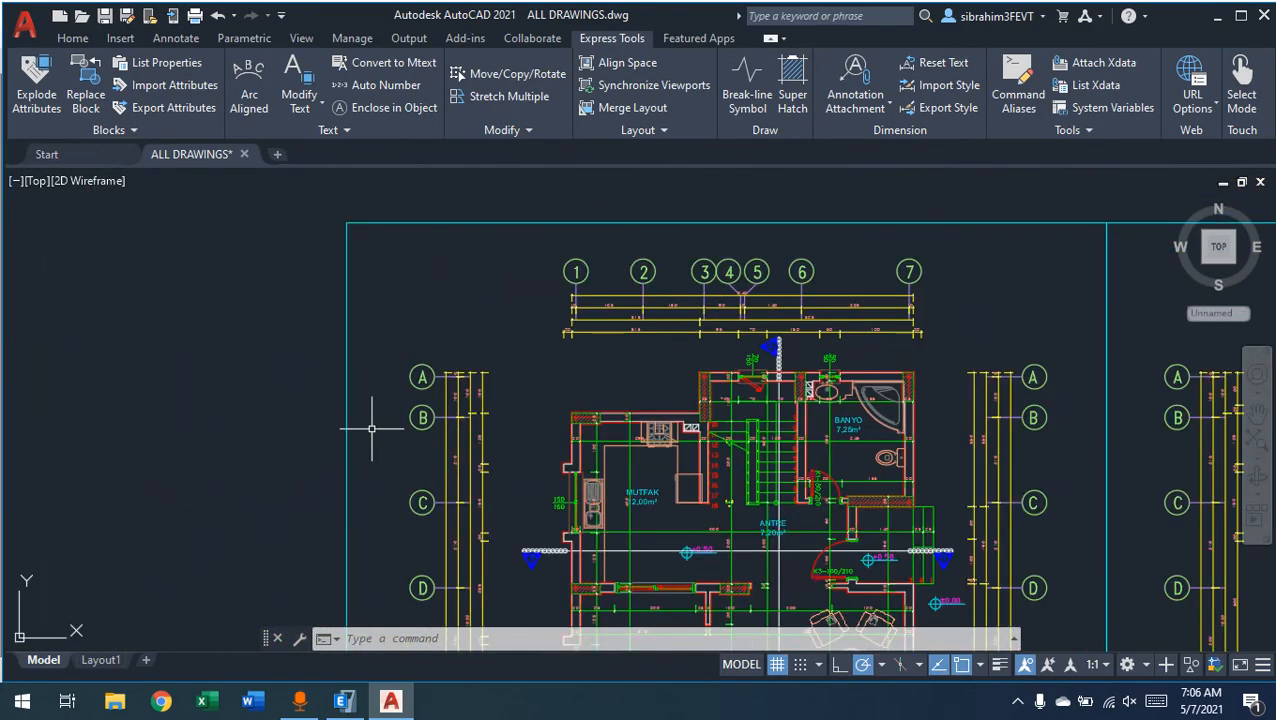
{"action": "middle_click_drag", "start_coordinate": [371, 440], "coordinate": [427, 209]}
{"action": "mouse_move", "coordinate": [485, 392]}
{"action": "middle_mouse_down"}
{"action": "mouse_move", "coordinate": [481, 452]}
{"action": "mouse_move", "coordinate": [475, 223]}
{"action": "middle_mouse_up"}
{"action": "middle_click_drag", "start_coordinate": [479, 442], "coordinate": [512, 207]}
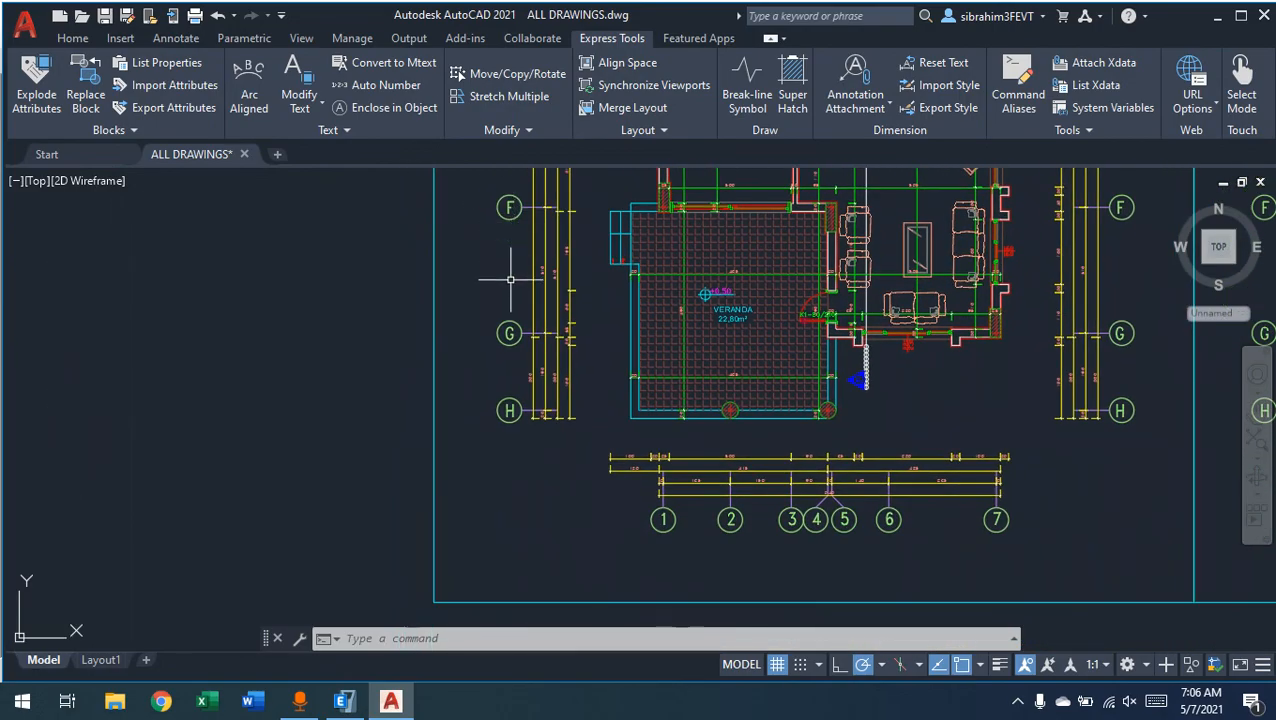
{"action": "middle_click_drag", "start_coordinate": [510, 309], "coordinate": [496, 410]}
{"action": "middle_click_drag", "start_coordinate": [483, 348], "coordinate": [445, 431]}
{"action": "scroll", "coordinate": [445, 411], "scroll_direction": "down", "scroll_amount": 2}
{"action": "middle_click_drag", "start_coordinate": [437, 374], "coordinate": [413, 421]}
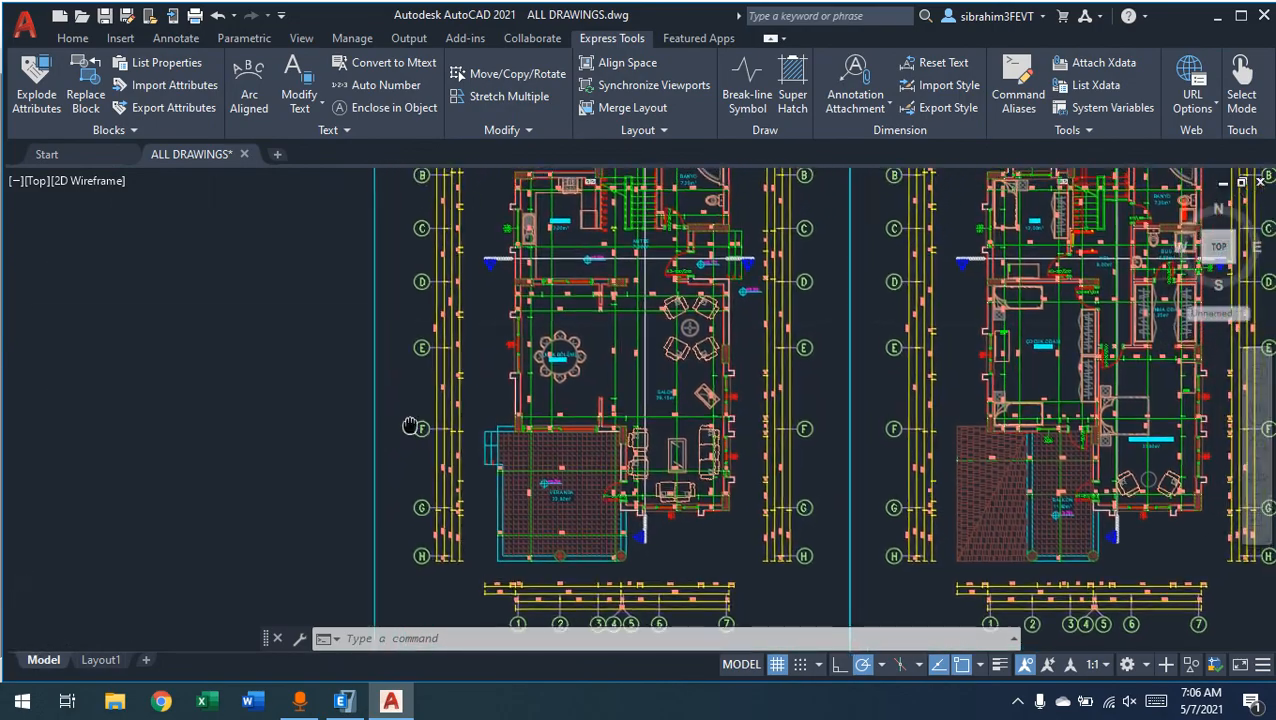
{"action": "middle_click_drag", "start_coordinate": [405, 318], "coordinate": [381, 365]}
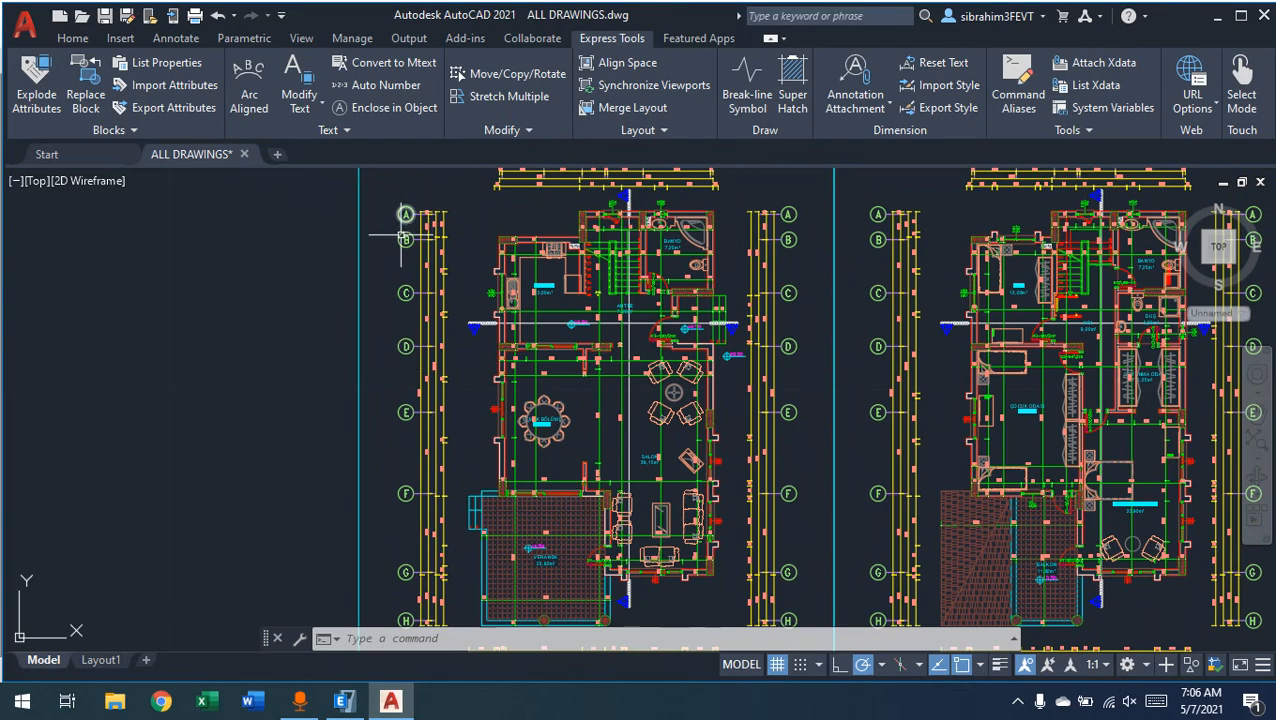
{"action": "mouse_move", "coordinate": [391, 203]}
{"action": "left_mouse_down"}
{"action": "mouse_move", "coordinate": [412, 400]}
{"action": "mouse_move", "coordinate": [411, 595]}
{"action": "left_mouse_up"}
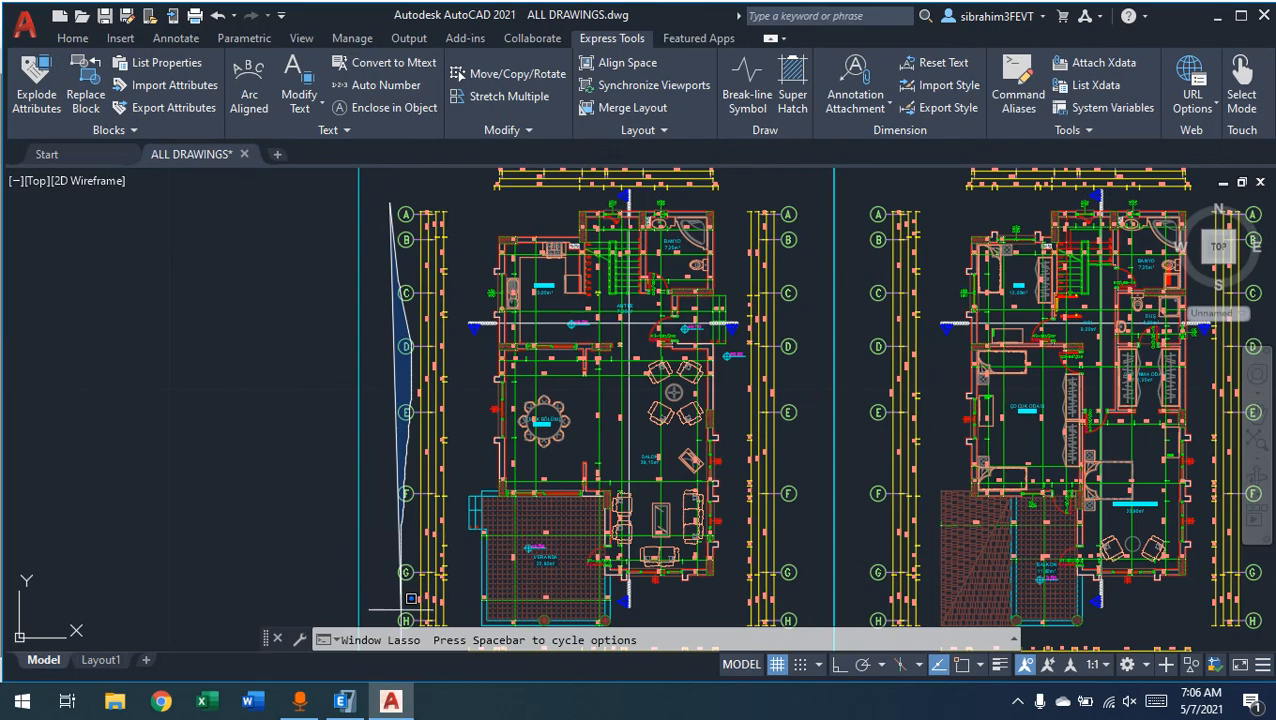
{"action": "left_click", "coordinate": [313, 372]}
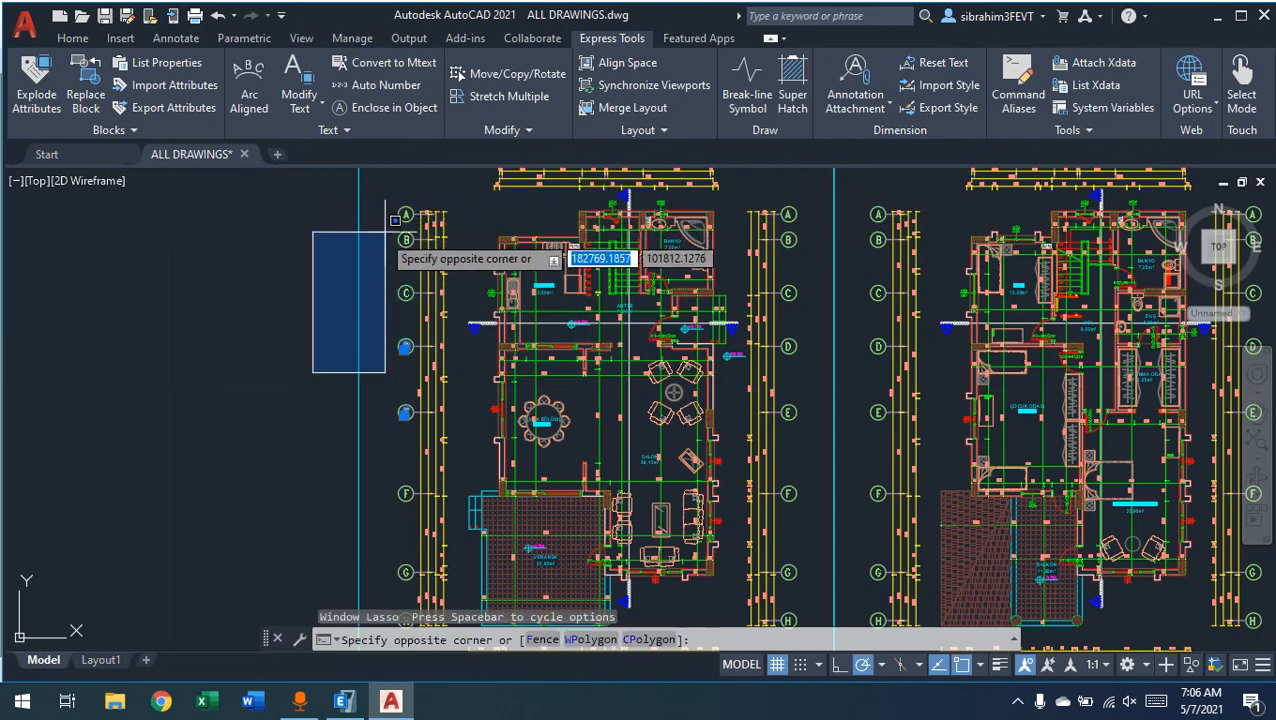
{"action": "key", "text": "Escape"}
{"action": "left_click", "coordinate": [336, 262]}
{"action": "key", "text": "Escape"}
{"action": "middle_click_drag", "start_coordinate": [522, 238], "coordinate": [449, 301]}
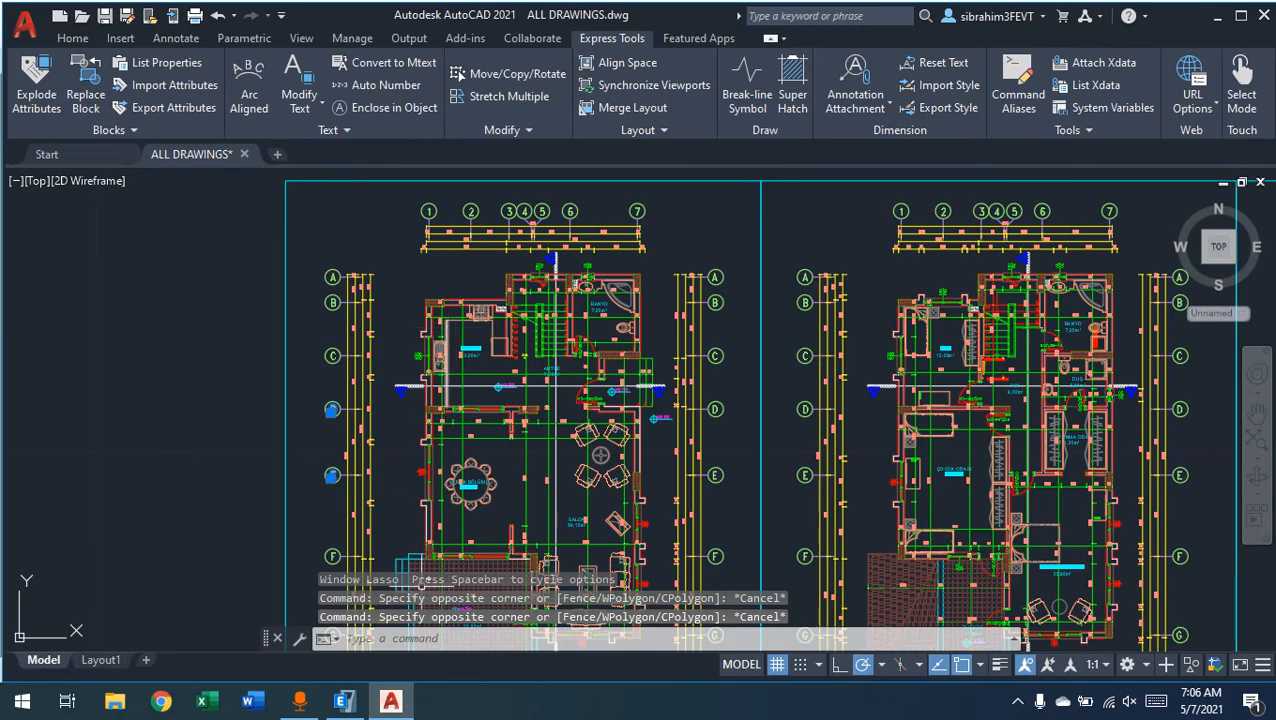
Step: Switch to ETABS and set 7 grid lines in both X and Y directions with 3 m spacing each way
{"action": "left_click", "coordinate": [342, 701]}
{"action": "type", "text": "7"}
{"action": "double_click", "coordinate": [557, 213]}
{"action": "type", "text": "7"}
{"action": "left_click", "coordinate": [563, 240]}
{"action": "left_click_drag", "start_coordinate": [560, 238], "coordinate": [536, 237]}
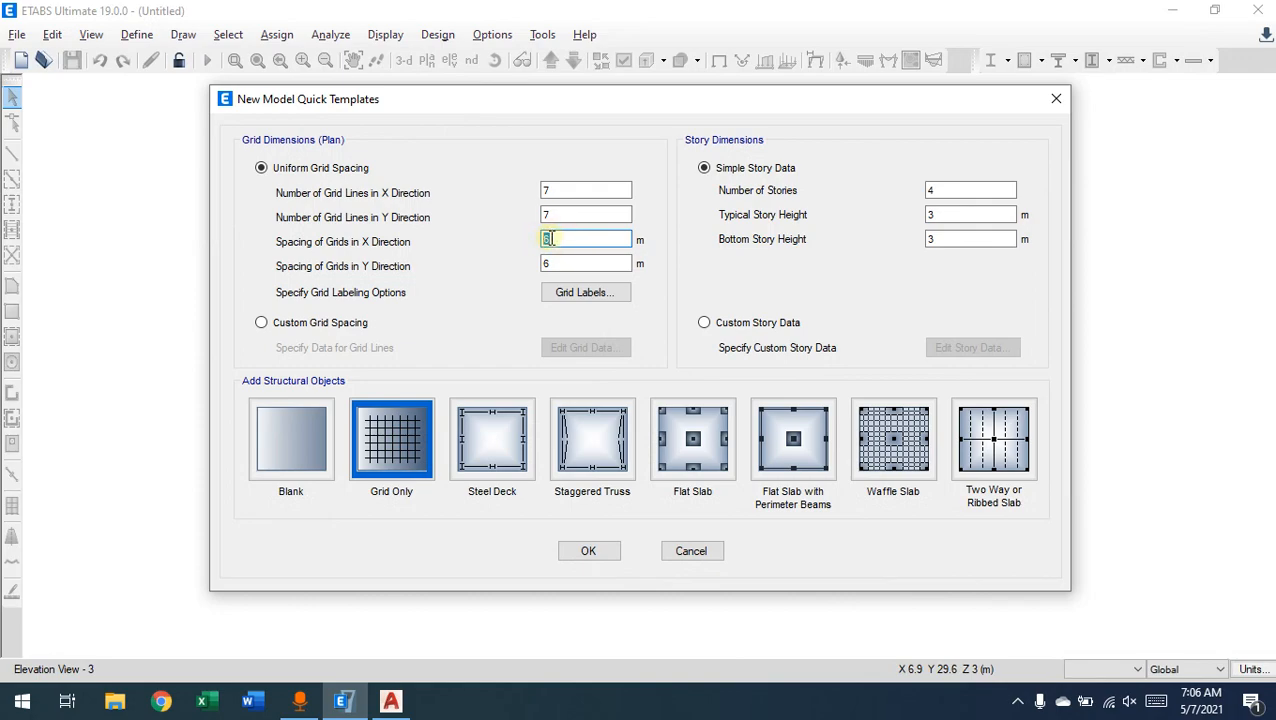
{"action": "double_click", "coordinate": [545, 263]}
{"action": "type", "text": "3"}
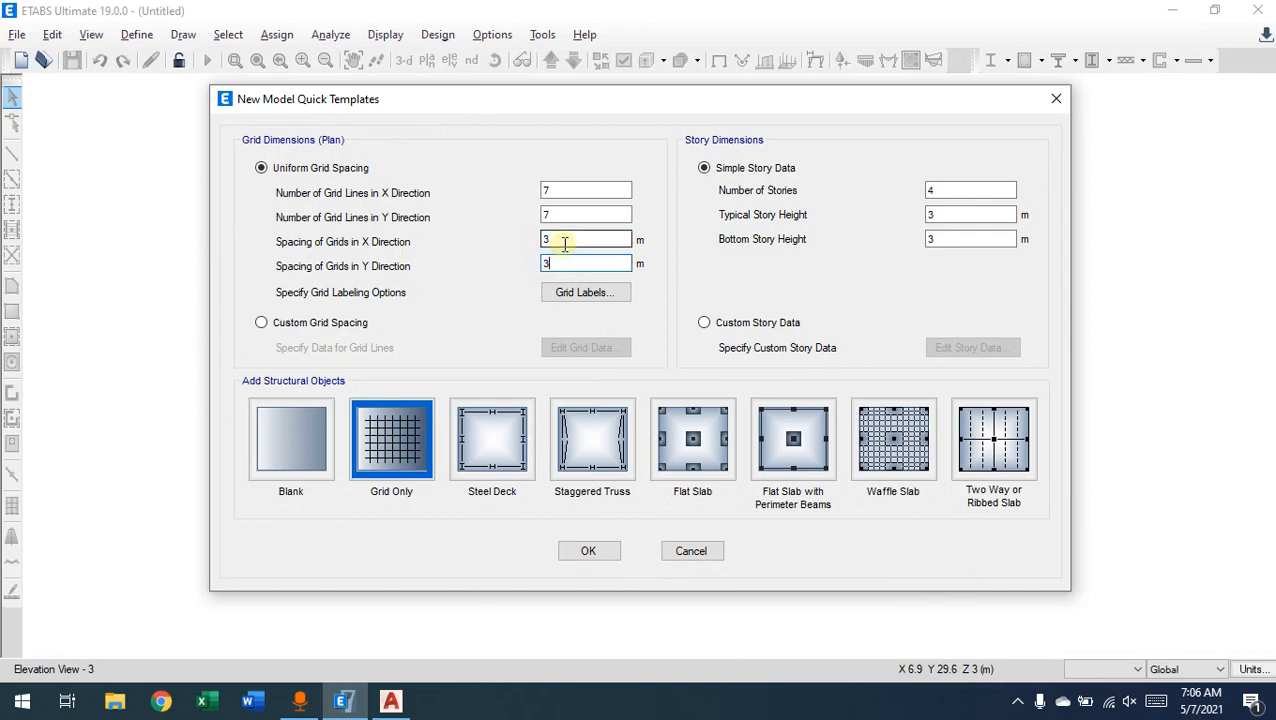
Step: Set the number of grid lines in the Y direction to 8
{"action": "double_click", "coordinate": [550, 190]}
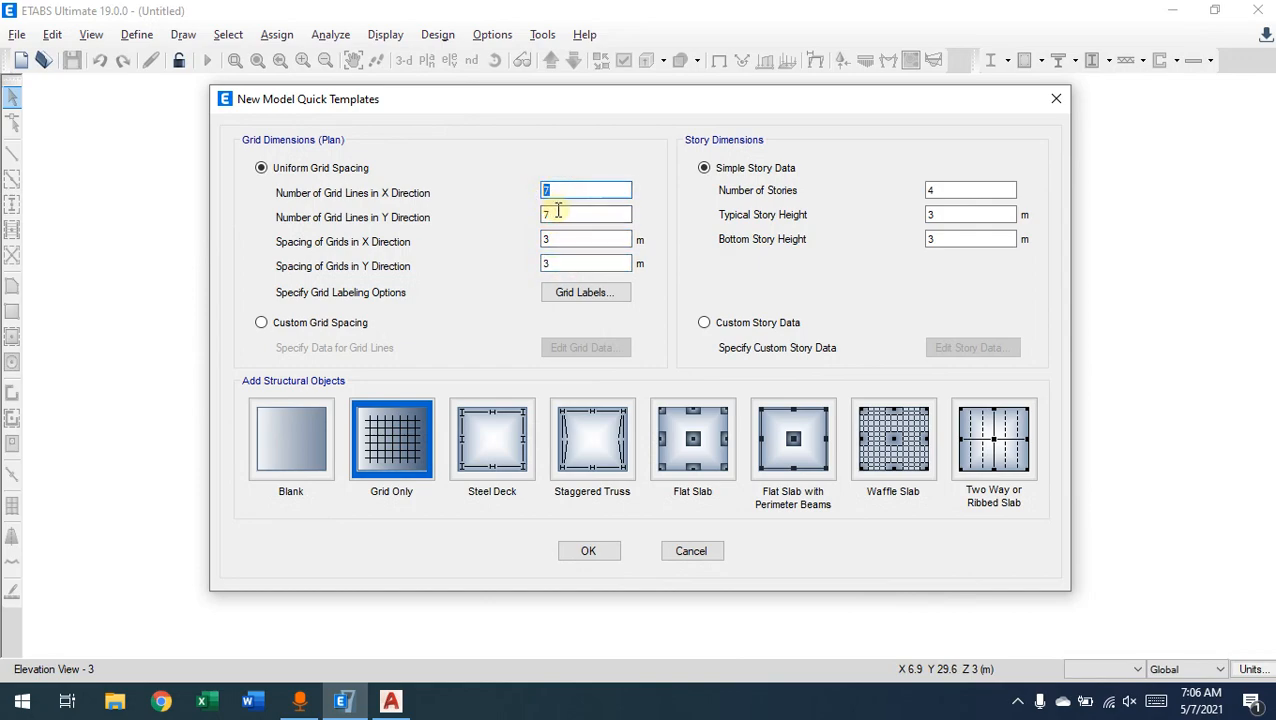
{"action": "left_click", "coordinate": [550, 190]}
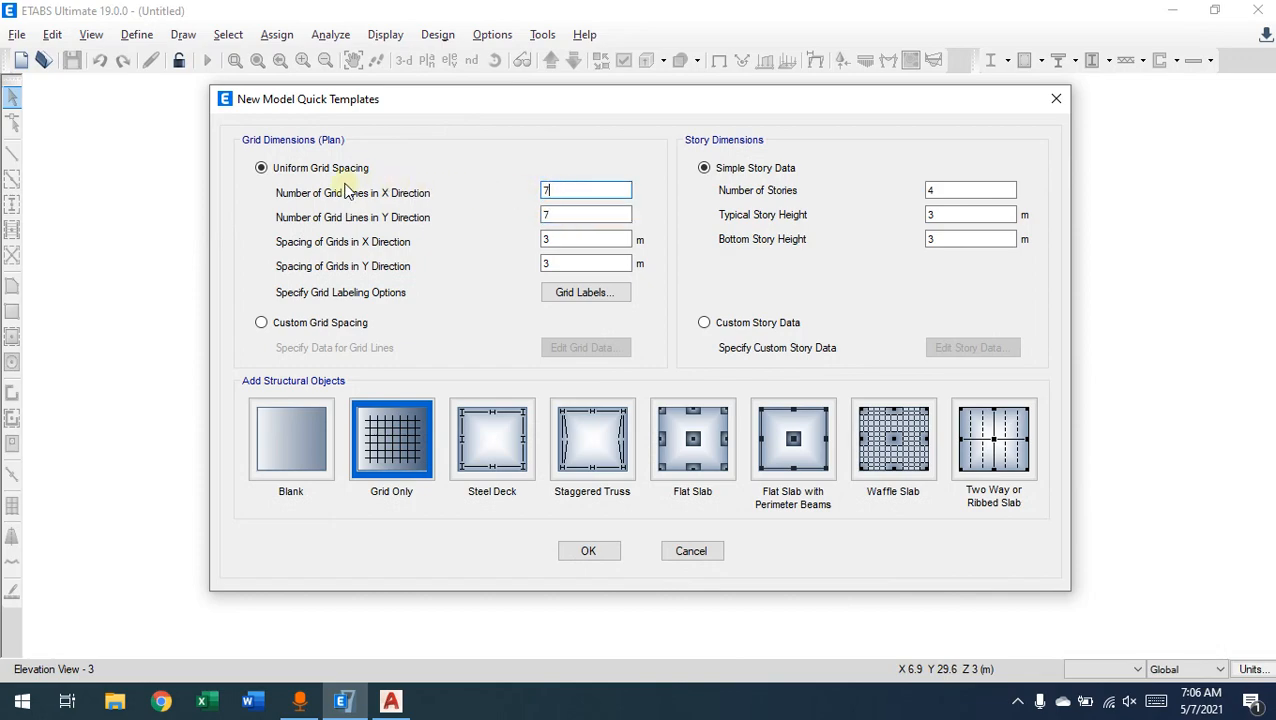
{"action": "double_click", "coordinate": [542, 215]}
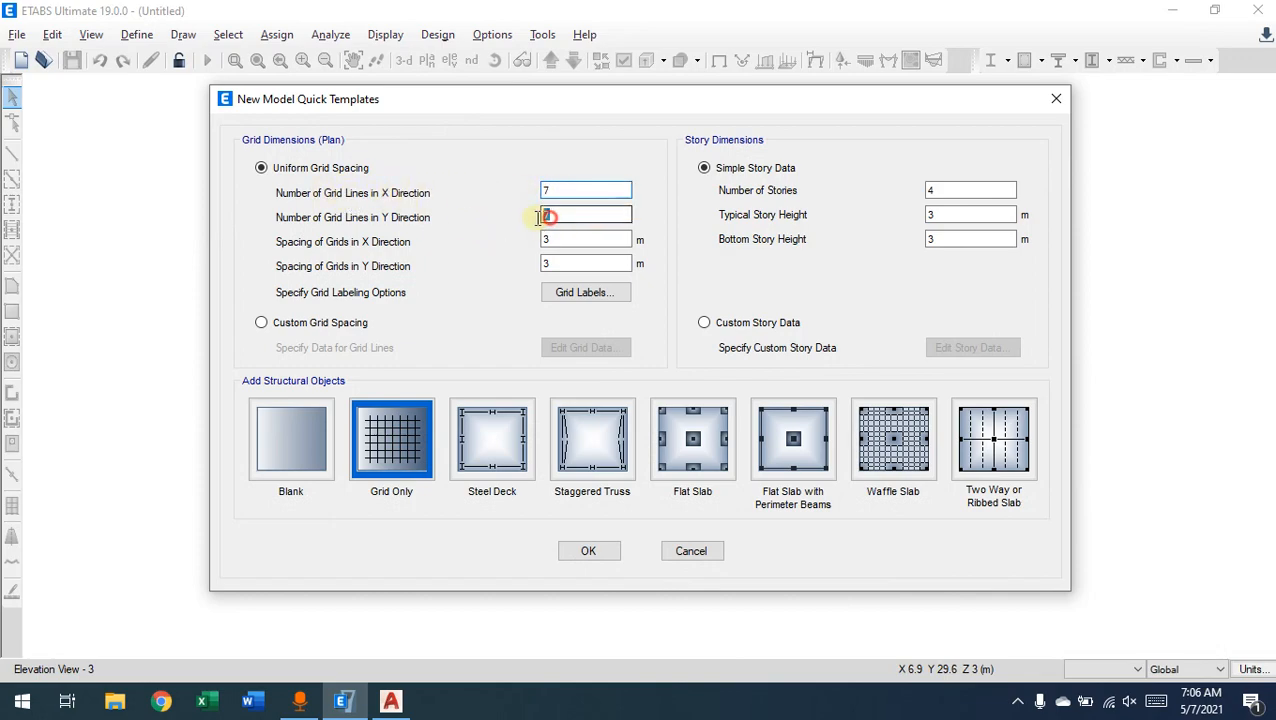
{"action": "left_click", "coordinate": [558, 192]}
{"action": "left_click", "coordinate": [555, 210]}
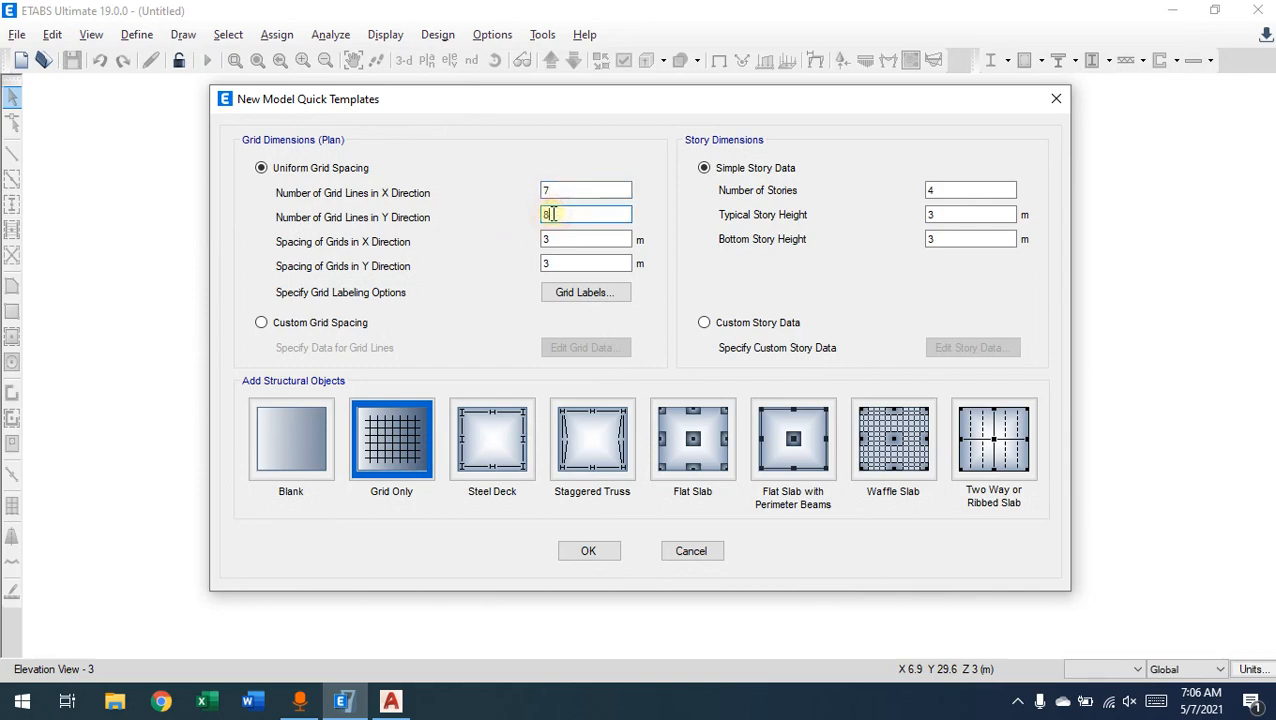
Step: Set 8 grid lines in the X direction and 7 in the Y direction, with 3 m spacing both ways
{"action": "double_click", "coordinate": [548, 190]}
{"action": "double_click", "coordinate": [553, 214]}
{"action": "double_click", "coordinate": [550, 242]}
{"action": "double_click", "coordinate": [553, 262]}
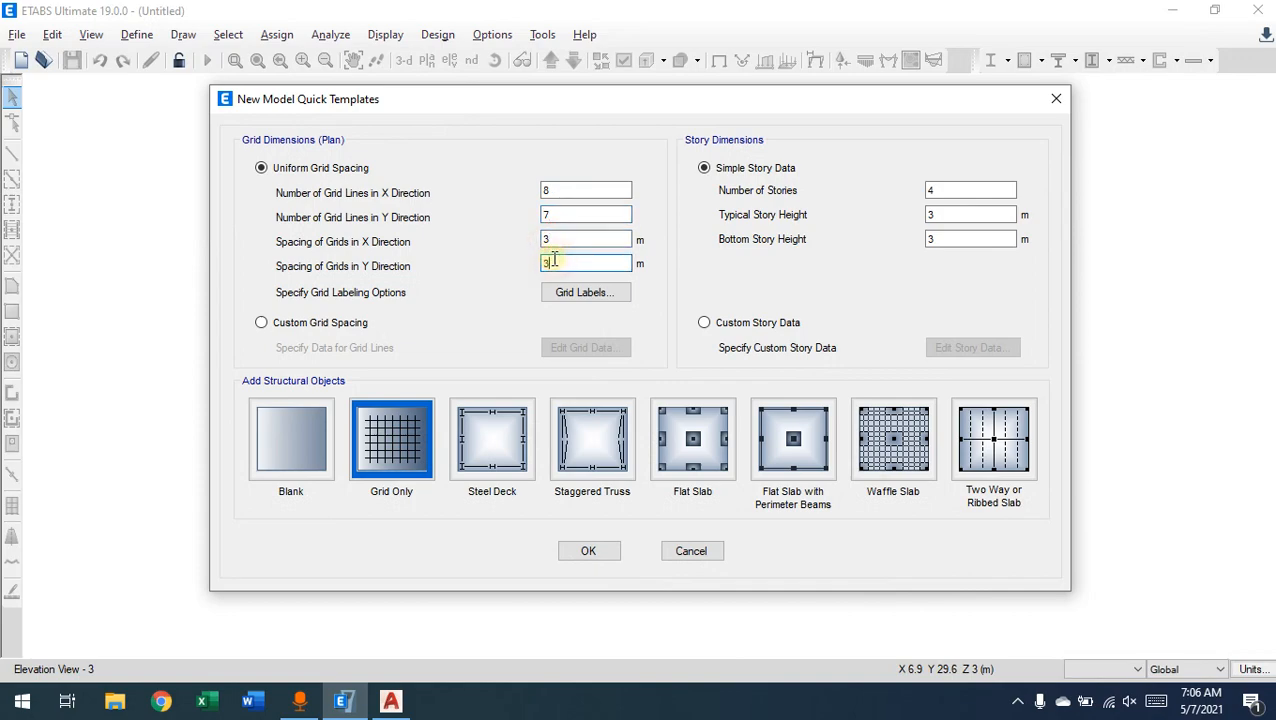
Step: Choose custom grid spacing, inspect its grid line data and close it without changes
{"action": "left_click", "coordinate": [287, 324]}
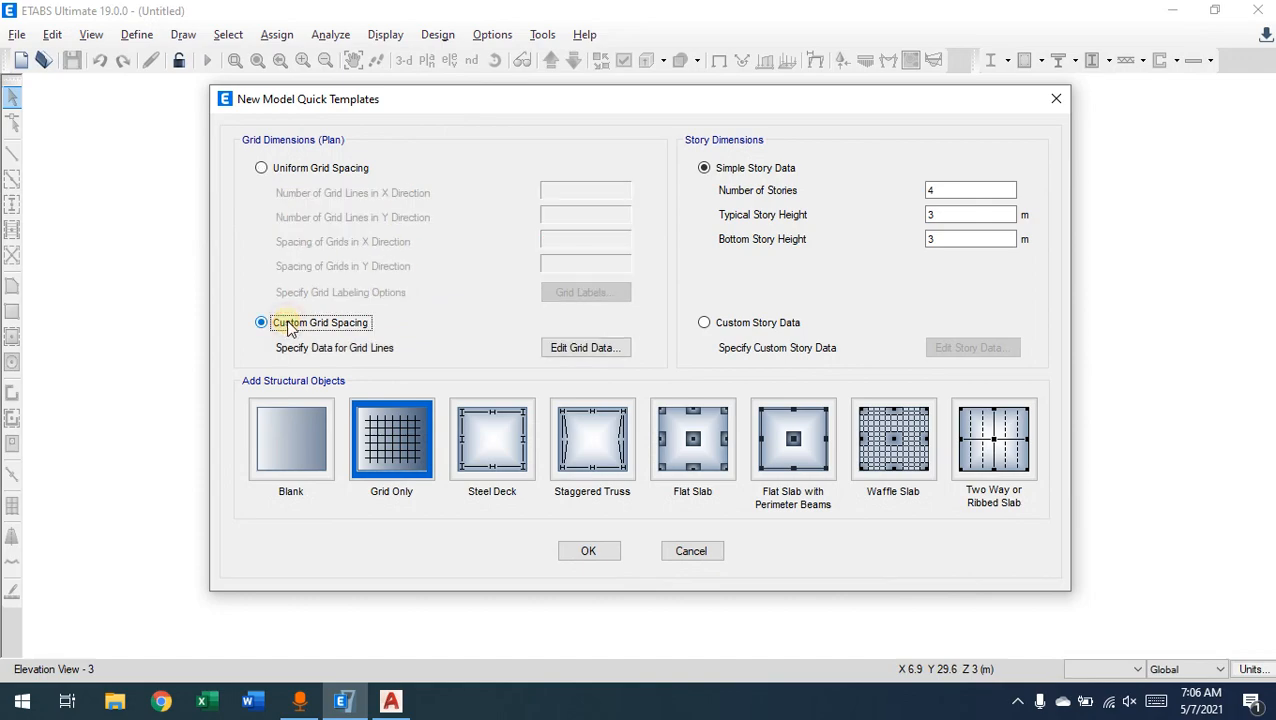
{"action": "left_click", "coordinate": [586, 348]}
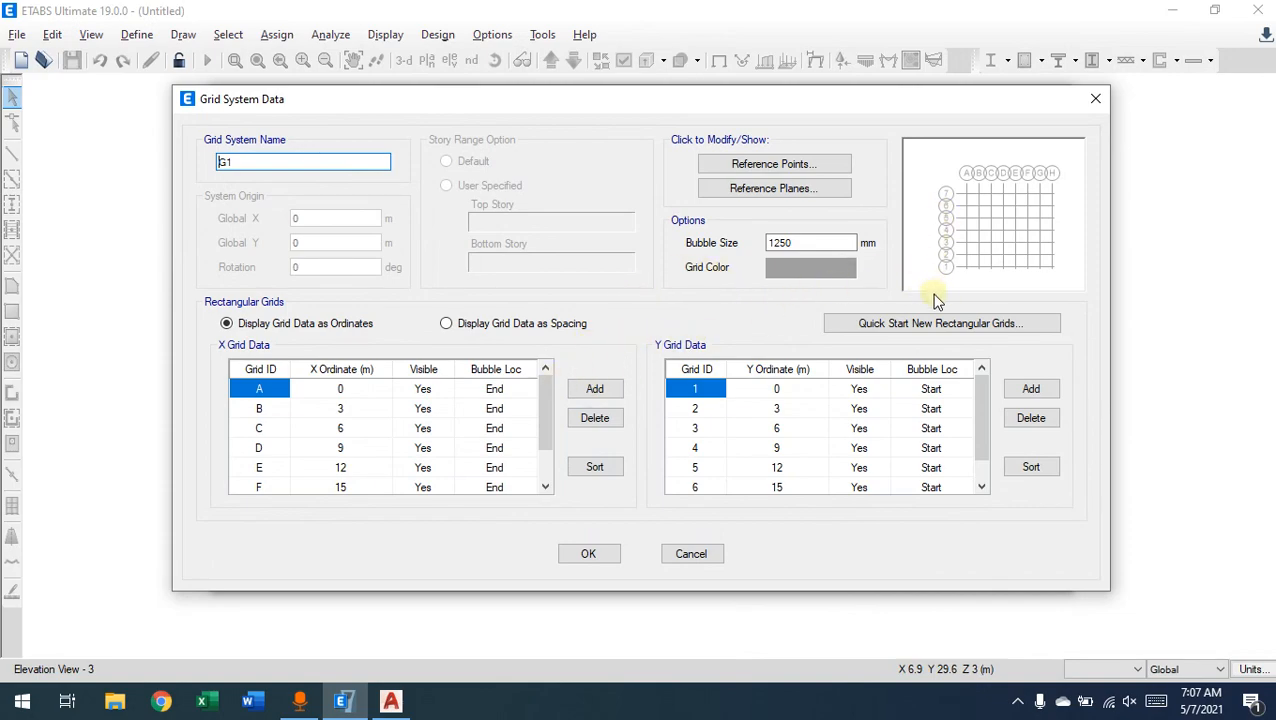
{"action": "left_click", "coordinate": [692, 556]}
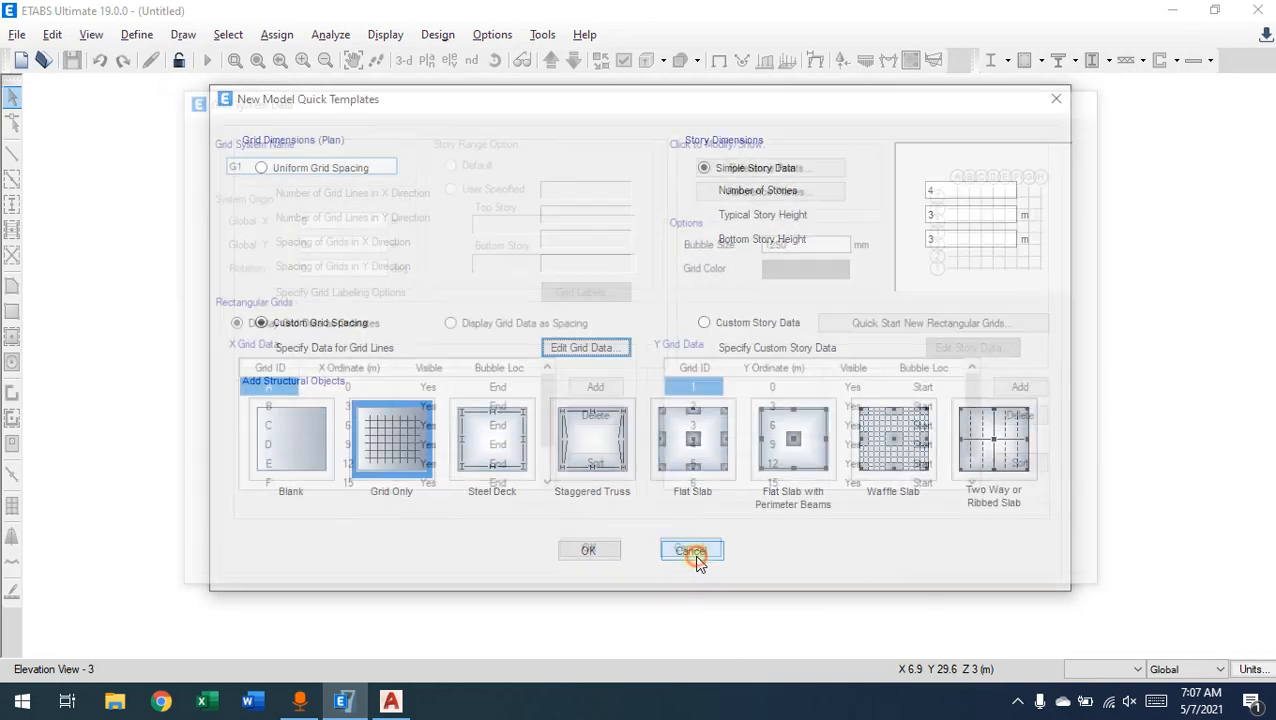
Step: Choose uniform grid spacing and set 7 grid lines in the X direction and 8 in the Y direction
{"action": "left_click", "coordinate": [345, 172]}
{"action": "left_click", "coordinate": [555, 191]}
{"action": "double_click", "coordinate": [556, 193]}
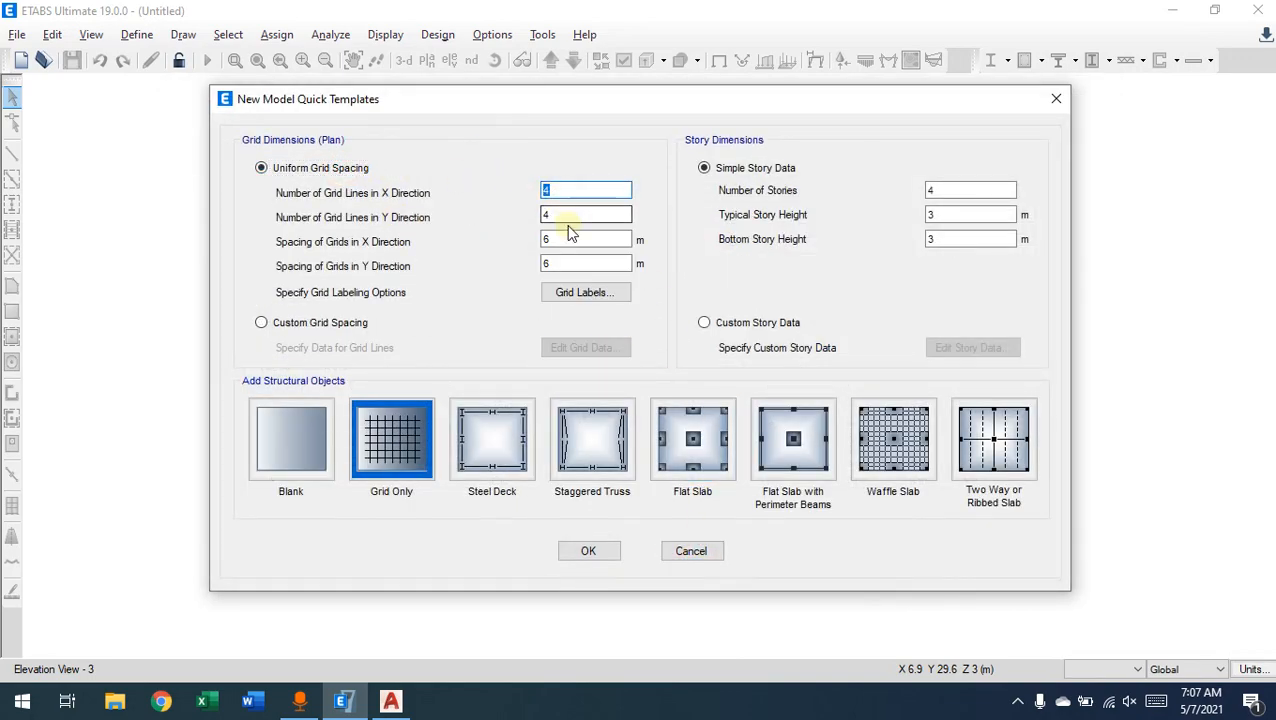
{"action": "type", "text": "7"}
{"action": "double_click", "coordinate": [557, 214]}
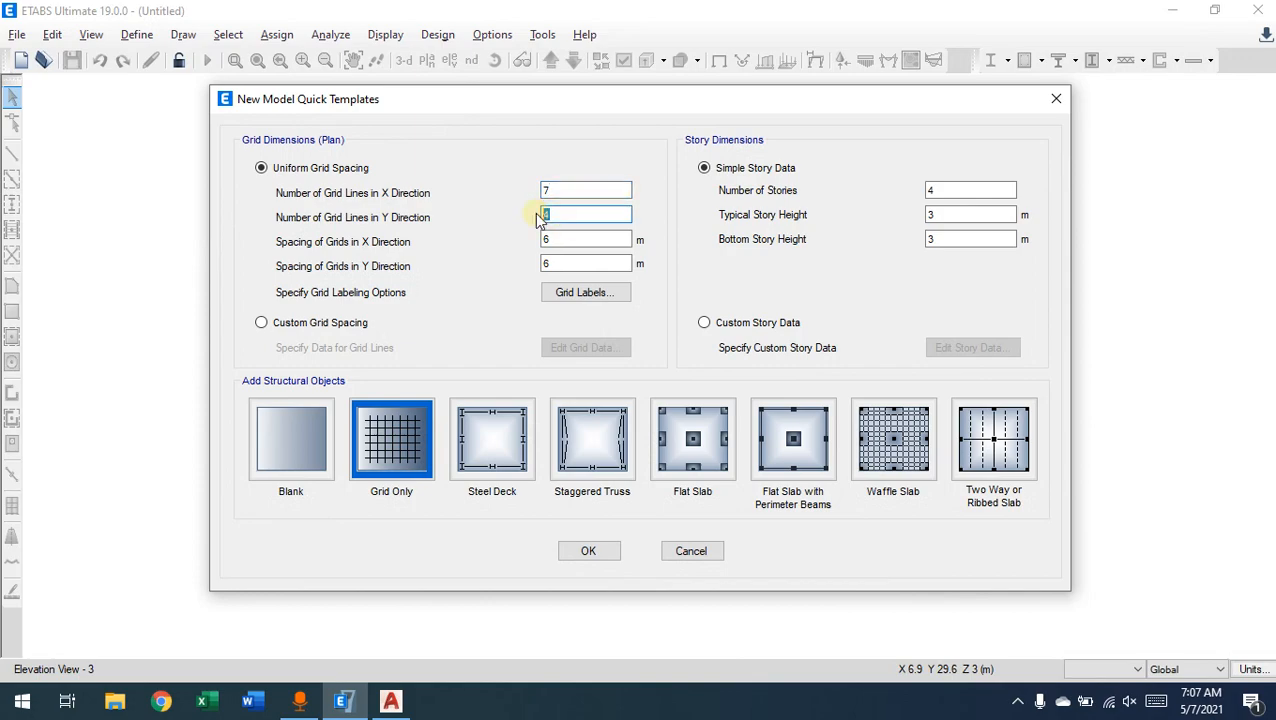
{"action": "left_click", "coordinate": [555, 241]}
{"action": "left_click", "coordinate": [555, 263]}
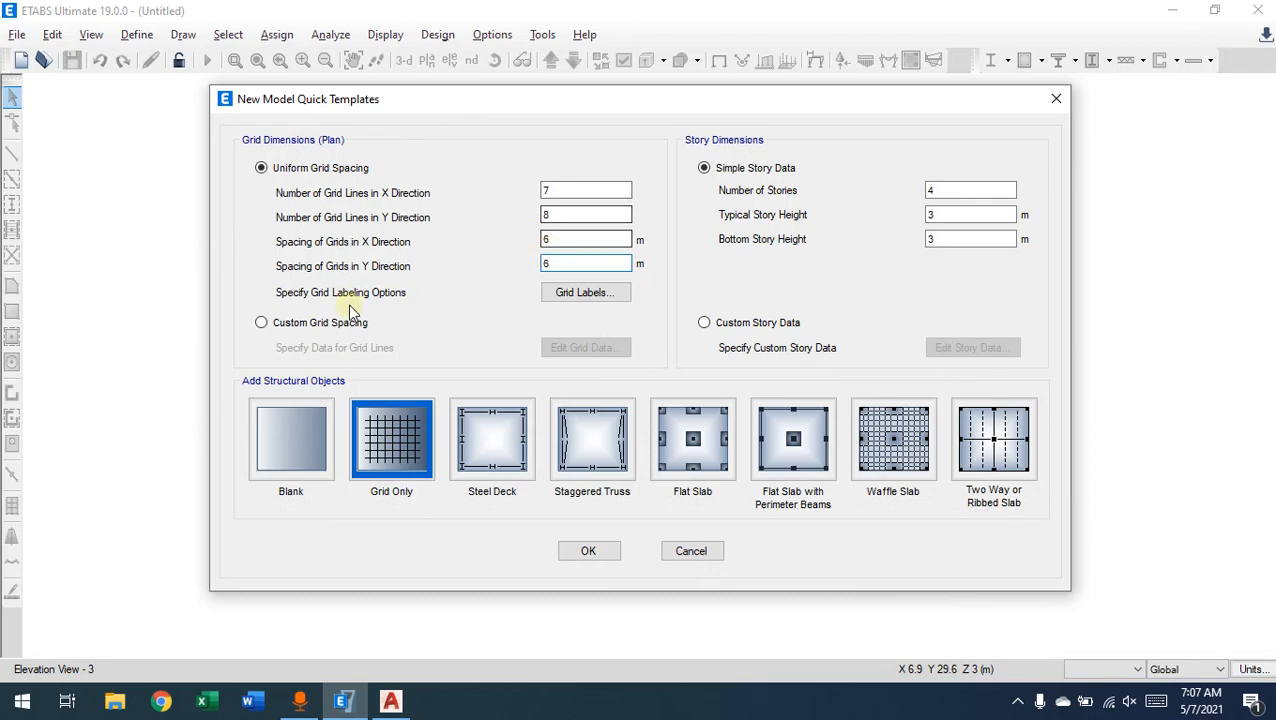
Step: Switch to custom grid spacing, view the resulting grid line ordinates and close the data without changes
{"action": "left_click", "coordinate": [340, 323]}
{"action": "left_click", "coordinate": [580, 347]}
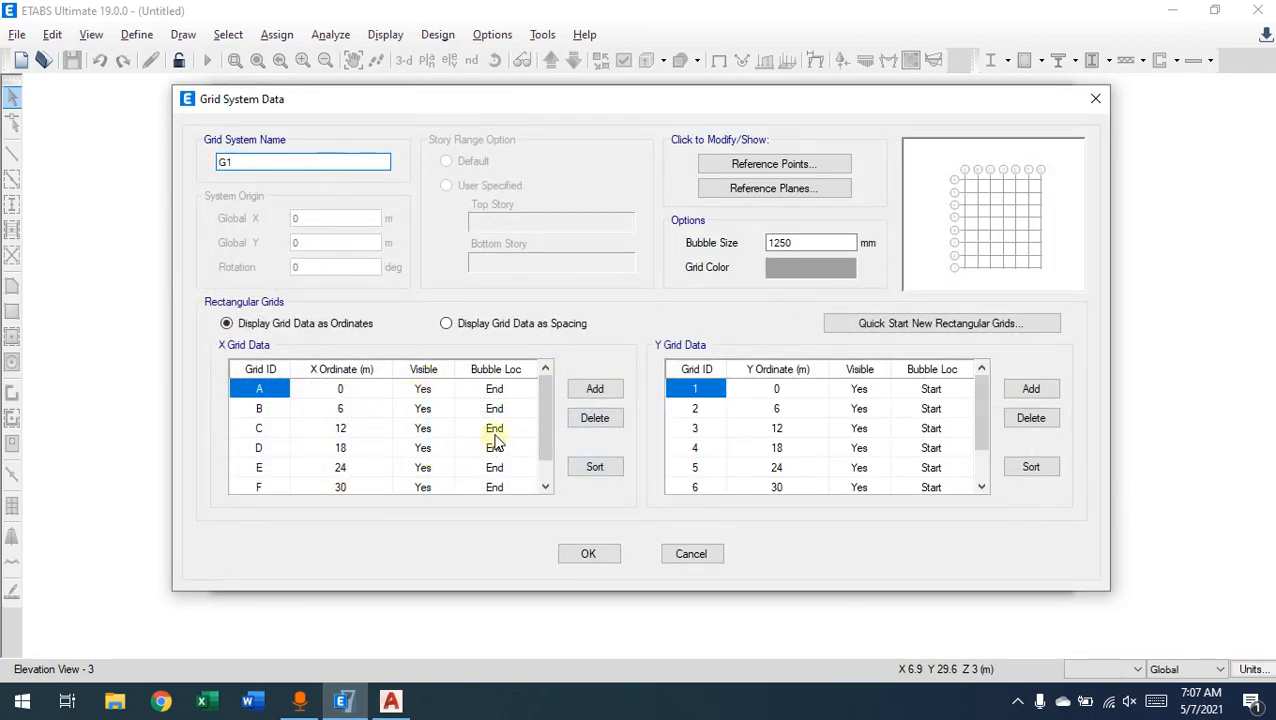
{"action": "left_click", "coordinate": [668, 554]}
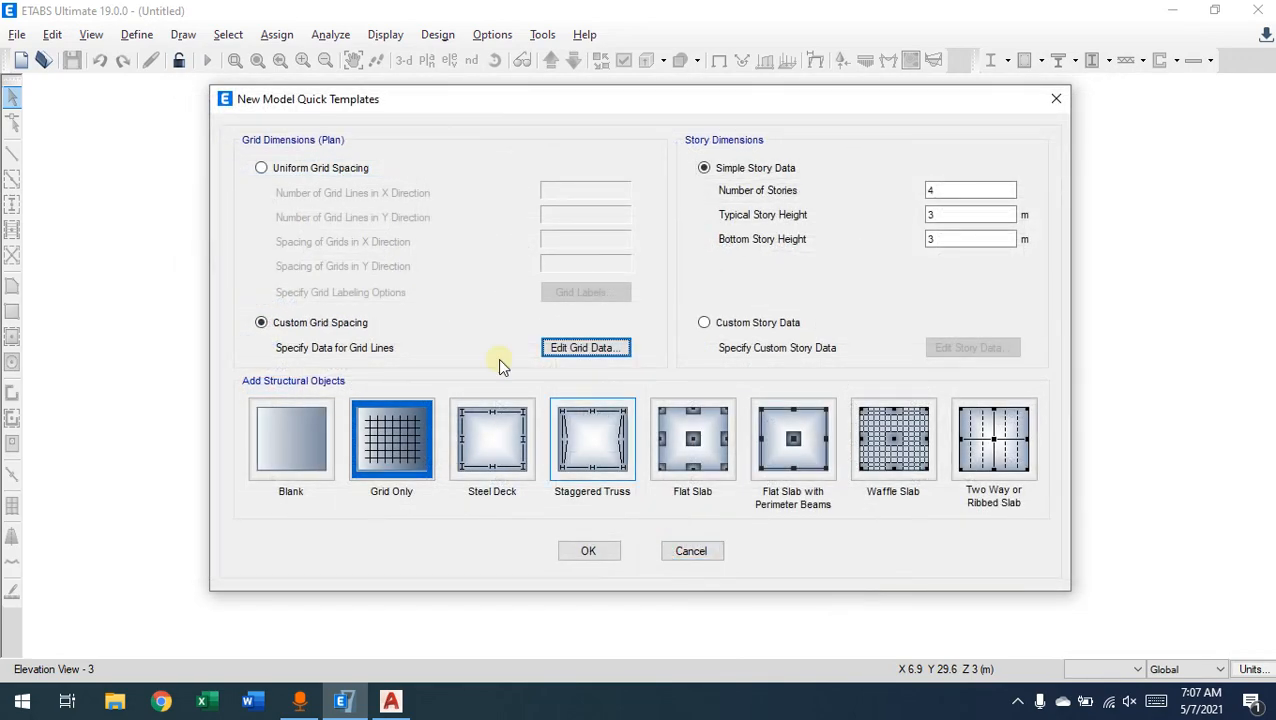
Step: Return to uniform spacing, set 4 grid lines in the X direction, and reopen the custom grid spacing data
{"action": "left_click", "coordinate": [313, 167]}
{"action": "double_click", "coordinate": [555, 189]}
{"action": "type", "text": "4"}
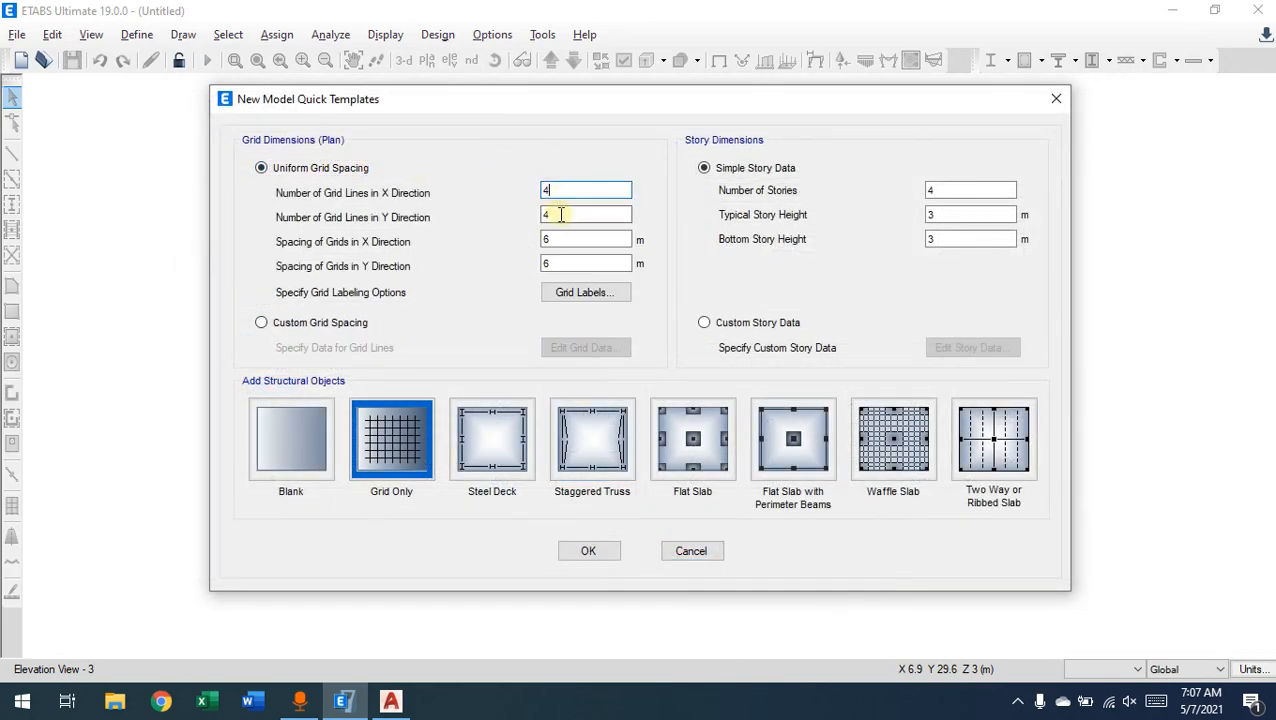
{"action": "left_click", "coordinate": [358, 323]}
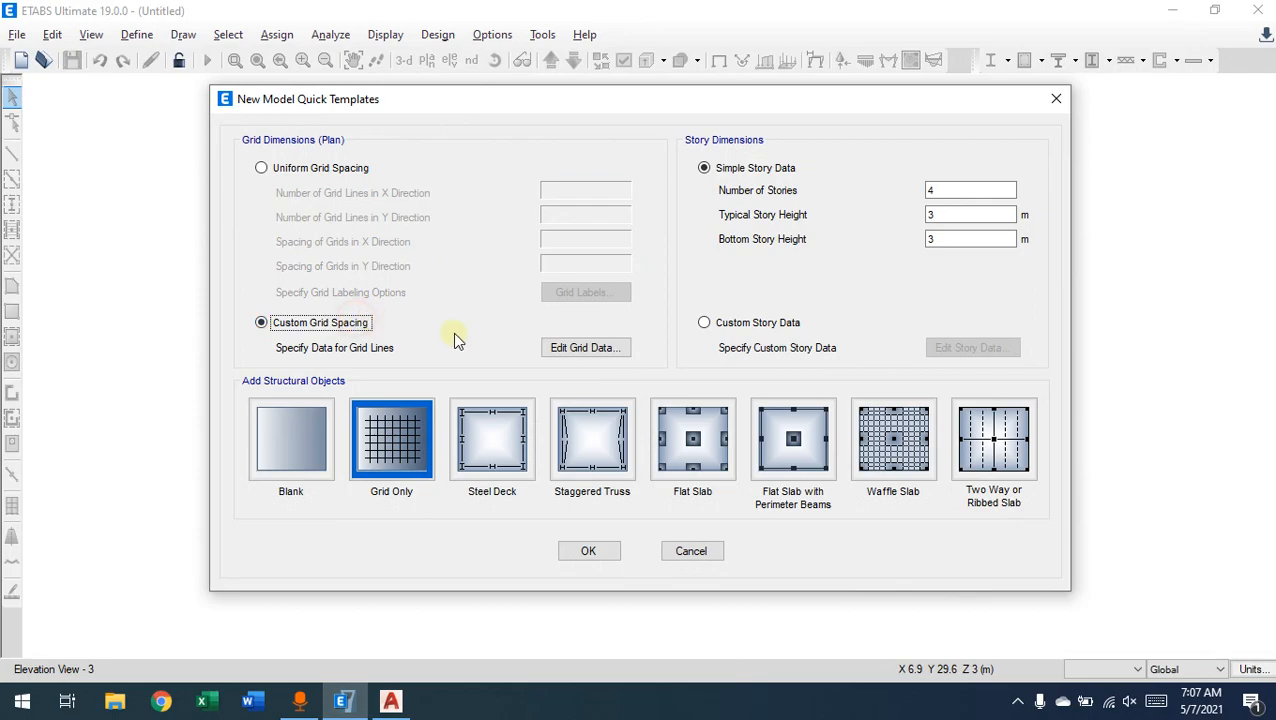
{"action": "left_click", "coordinate": [584, 347]}
Step: Add several extra grid lines to the X grid data
{"action": "left_click", "coordinate": [597, 390]}
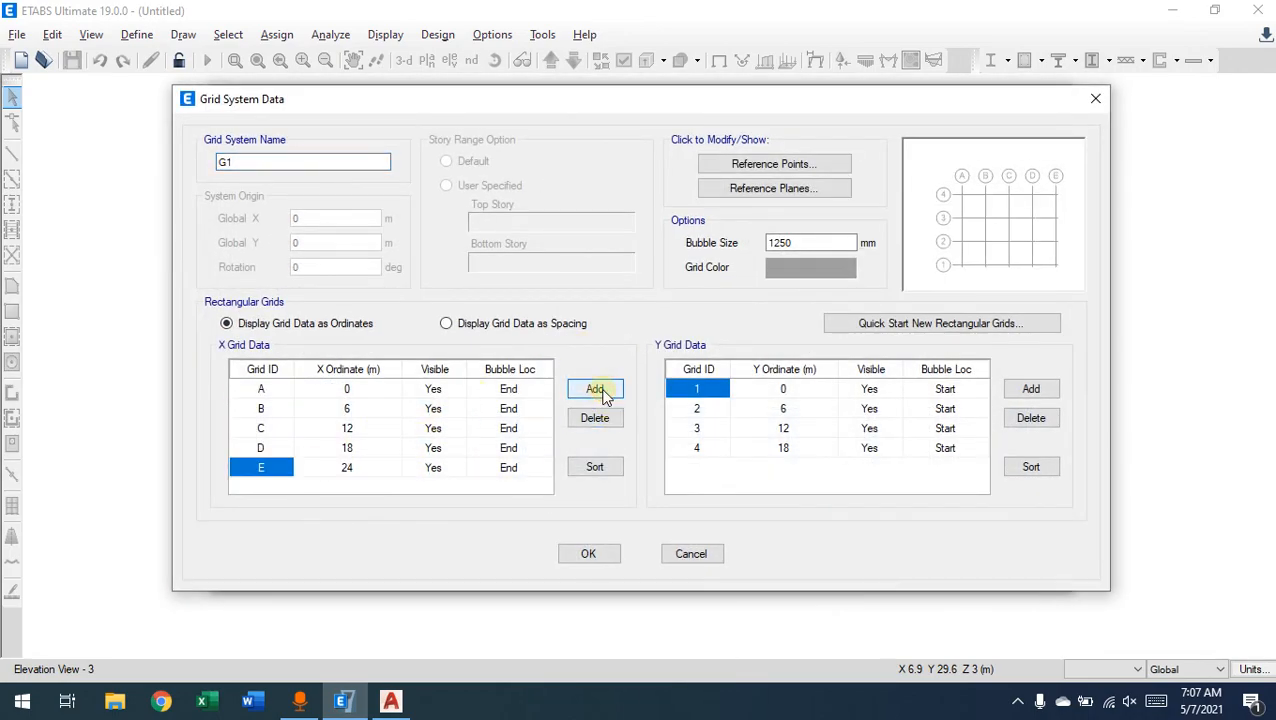
{"action": "left_click", "coordinate": [595, 389]}
{"action": "left_click", "coordinate": [595, 389]}
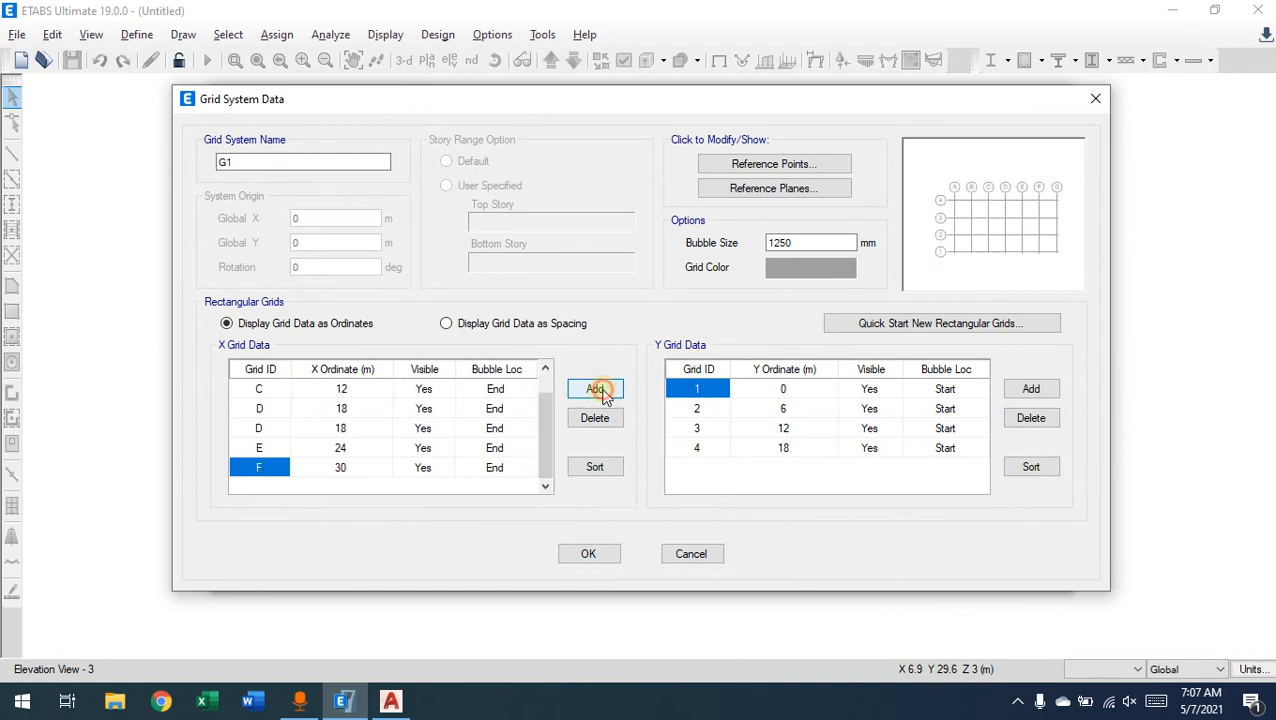
{"action": "left_click", "coordinate": [595, 389]}
Step: Delete all existing grid lines from both the X and the Y grid data
{"action": "left_click", "coordinate": [593, 419]}
{"action": "left_click", "coordinate": [593, 419]}
{"action": "left_click", "coordinate": [593, 419]}
{"action": "left_click", "coordinate": [592, 420]}
{"action": "left_click", "coordinate": [592, 420]}
{"action": "left_click", "coordinate": [592, 420]}
{"action": "left_click", "coordinate": [592, 420]}
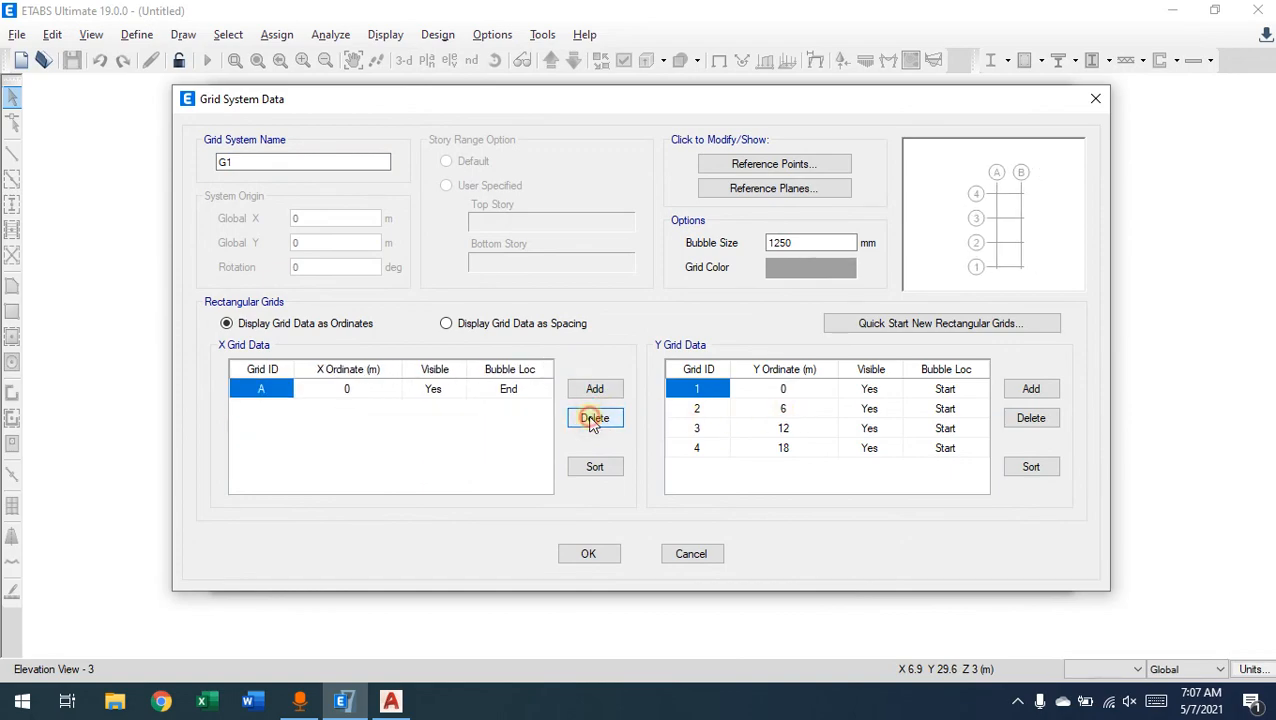
{"action": "left_click", "coordinate": [1022, 420]}
{"action": "left_click", "coordinate": [1022, 420]}
{"action": "left_click", "coordinate": [1022, 420]}
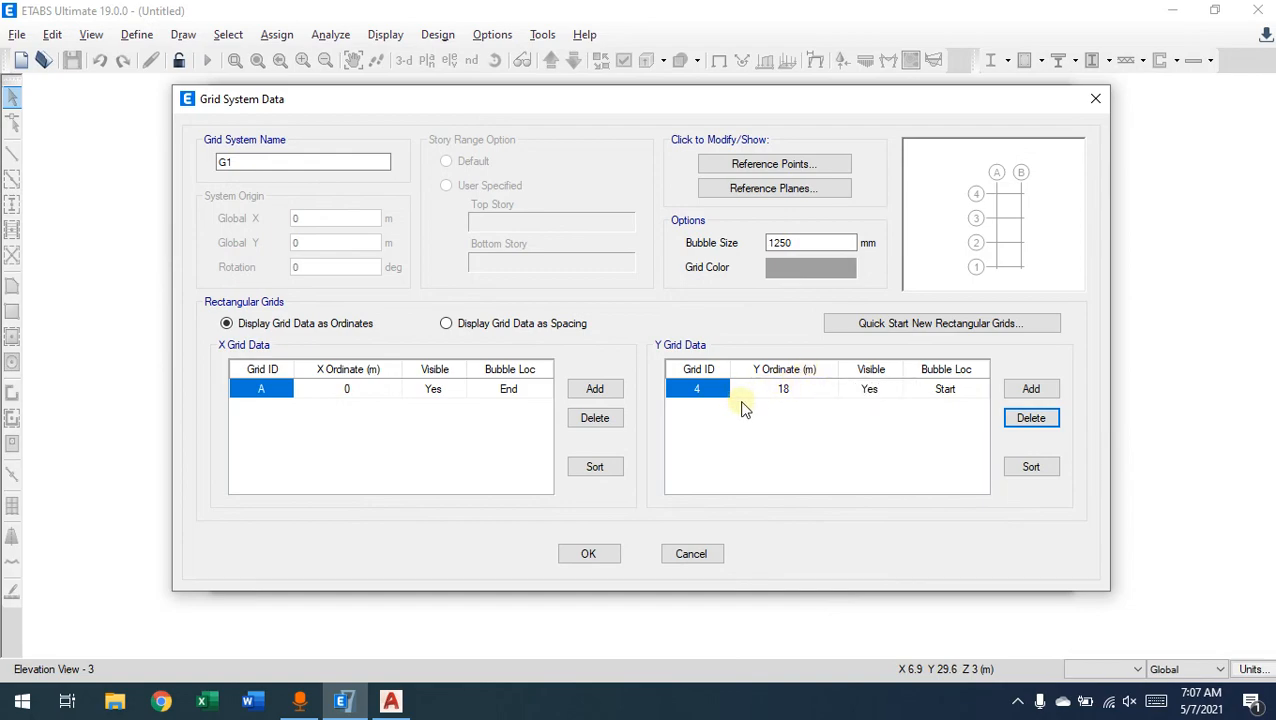
{"action": "left_click", "coordinate": [1025, 418]}
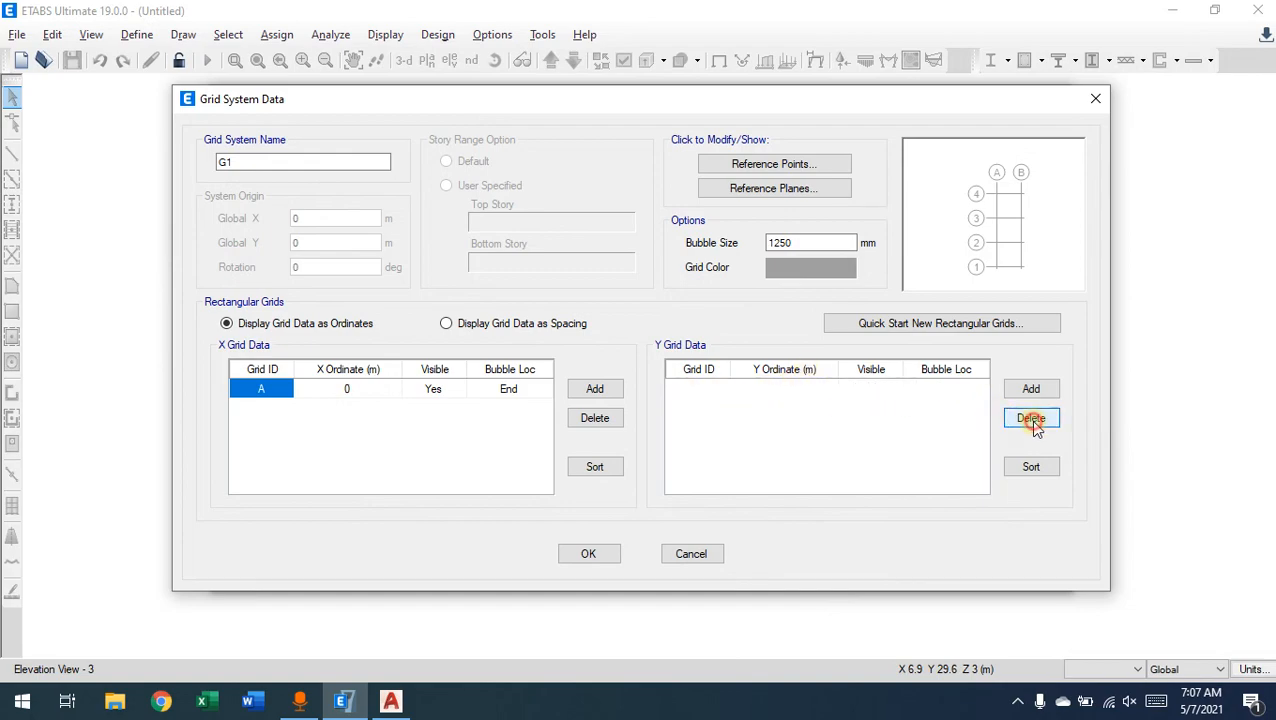
{"action": "left_click", "coordinate": [593, 421]}
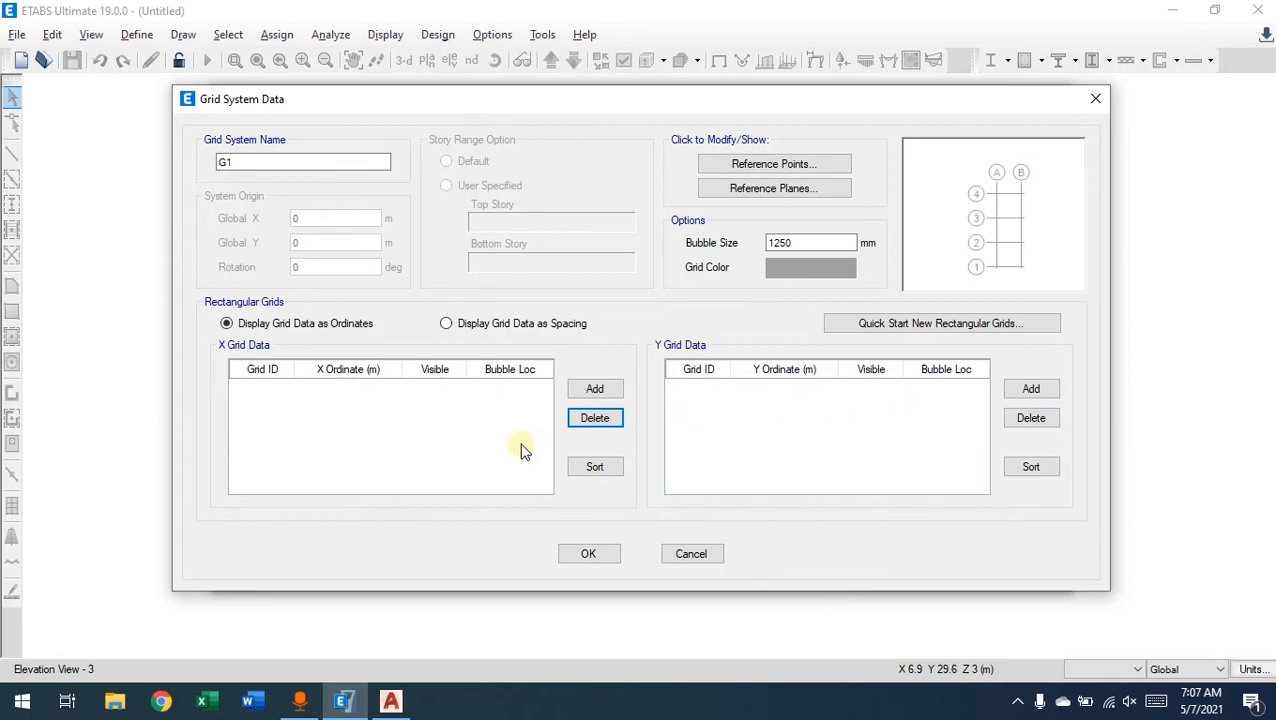
{"action": "left_click", "coordinate": [432, 420]}
{"action": "key", "text": "ctrl+alt+d"}
{"action": "left_click", "coordinate": [1262, 174]}
{"action": "mouse_move", "coordinate": [638, 340]}
{"action": "left_mouse_down"}
{"action": "mouse_move", "coordinate": [365, 464]}
{"action": "mouse_move", "coordinate": [205, 506]}
{"action": "left_mouse_up"}
{"action": "mouse_move", "coordinate": [646, 337]}
{"action": "left_mouse_down"}
{"action": "mouse_move", "coordinate": [700, 439]}
{"action": "mouse_move", "coordinate": [960, 504]}
{"action": "mouse_move", "coordinate": [1077, 510]}
{"action": "left_mouse_up"}
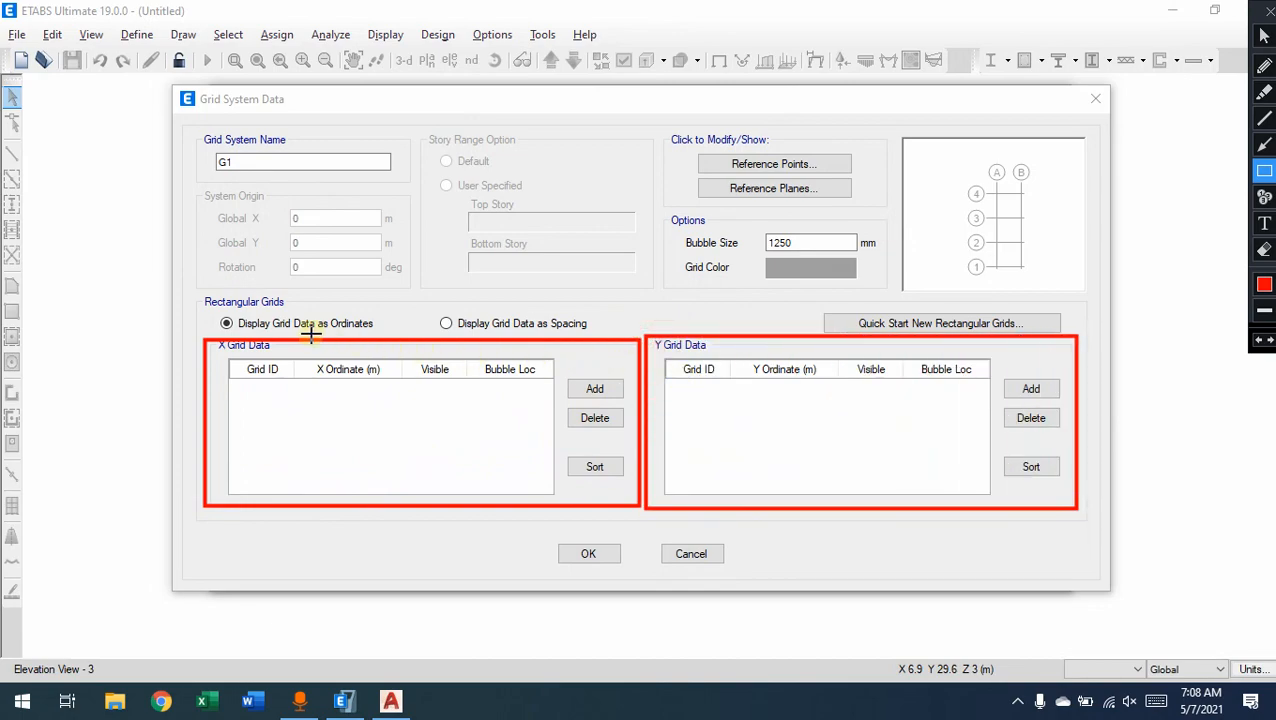
{"action": "left_click_drag", "start_coordinate": [207, 305], "coordinate": [597, 338]}
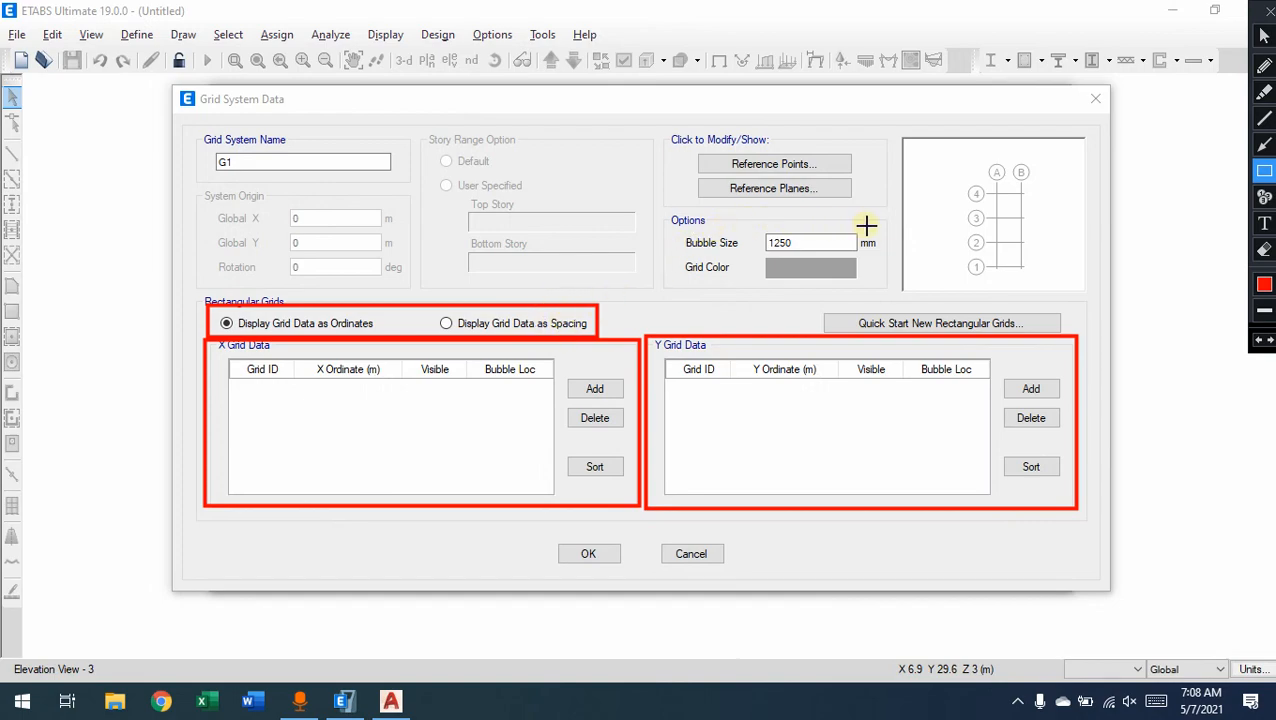
{"action": "mouse_move", "coordinate": [886, 214]}
{"action": "left_mouse_down"}
{"action": "mouse_move", "coordinate": [773, 268]}
{"action": "mouse_move", "coordinate": [655, 291]}
{"action": "left_mouse_up"}
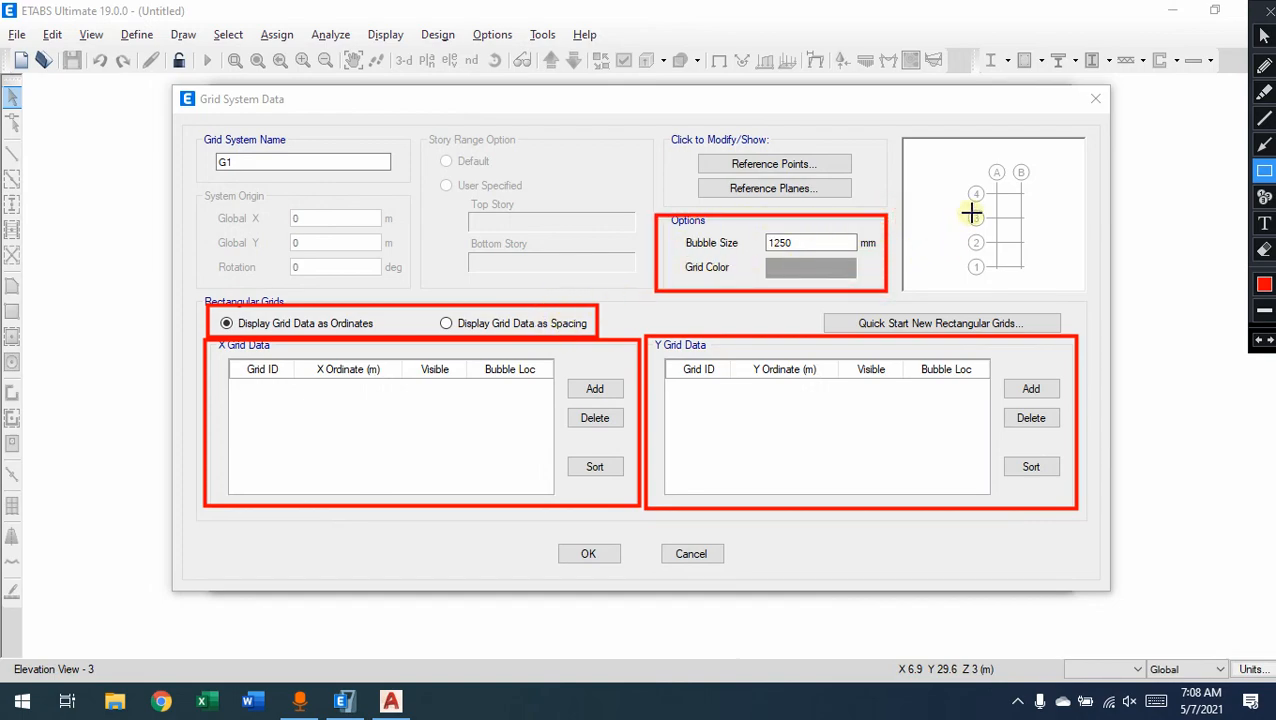
{"action": "left_click_drag", "start_coordinate": [958, 172], "coordinate": [992, 290]}
{"action": "left_click_drag", "start_coordinate": [1039, 157], "coordinate": [978, 184]}
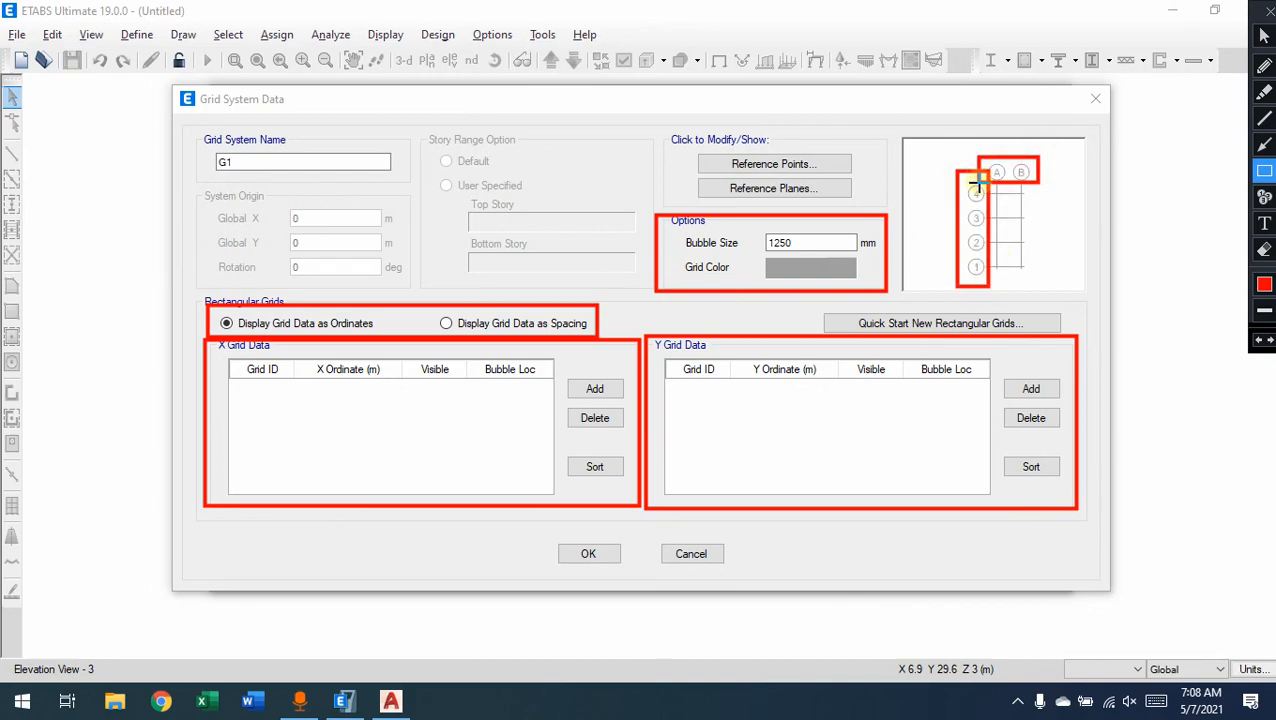
{"action": "mouse_move", "coordinate": [199, 133]}
{"action": "left_mouse_down"}
{"action": "mouse_move", "coordinate": [262, 178]}
{"action": "mouse_move", "coordinate": [393, 175]}
{"action": "left_mouse_up"}
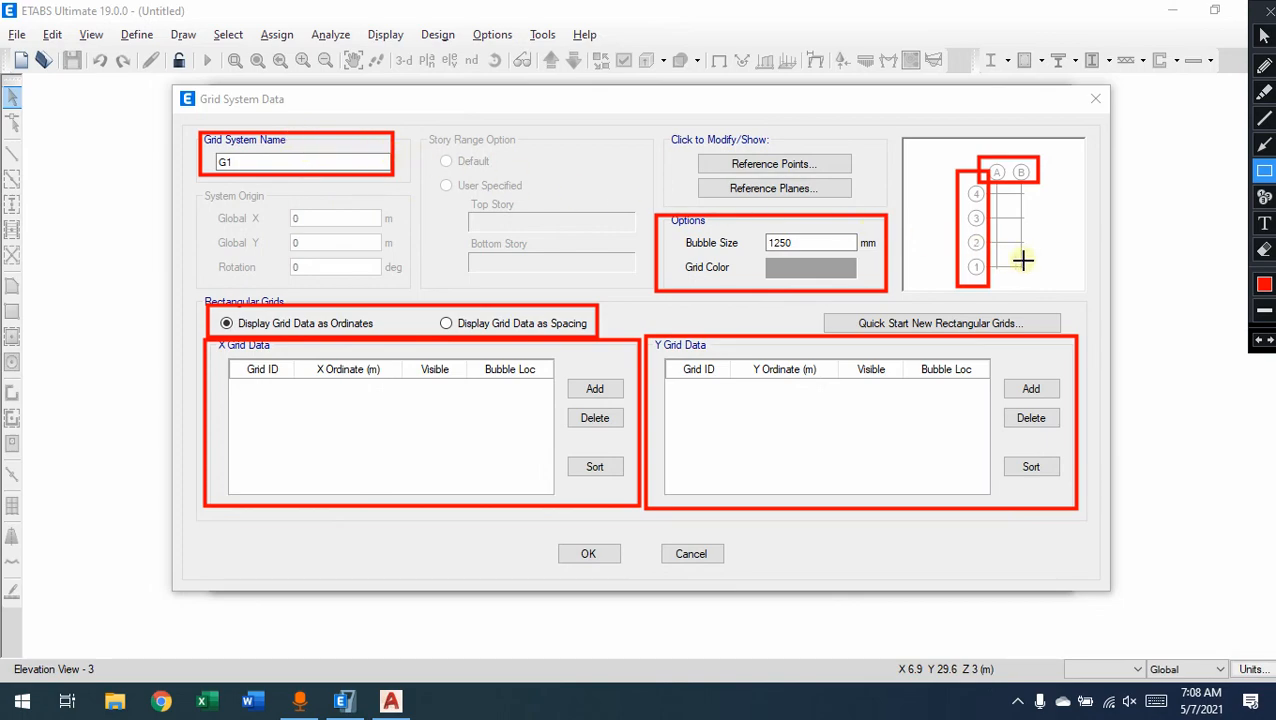
{"action": "key", "text": "Escape"}
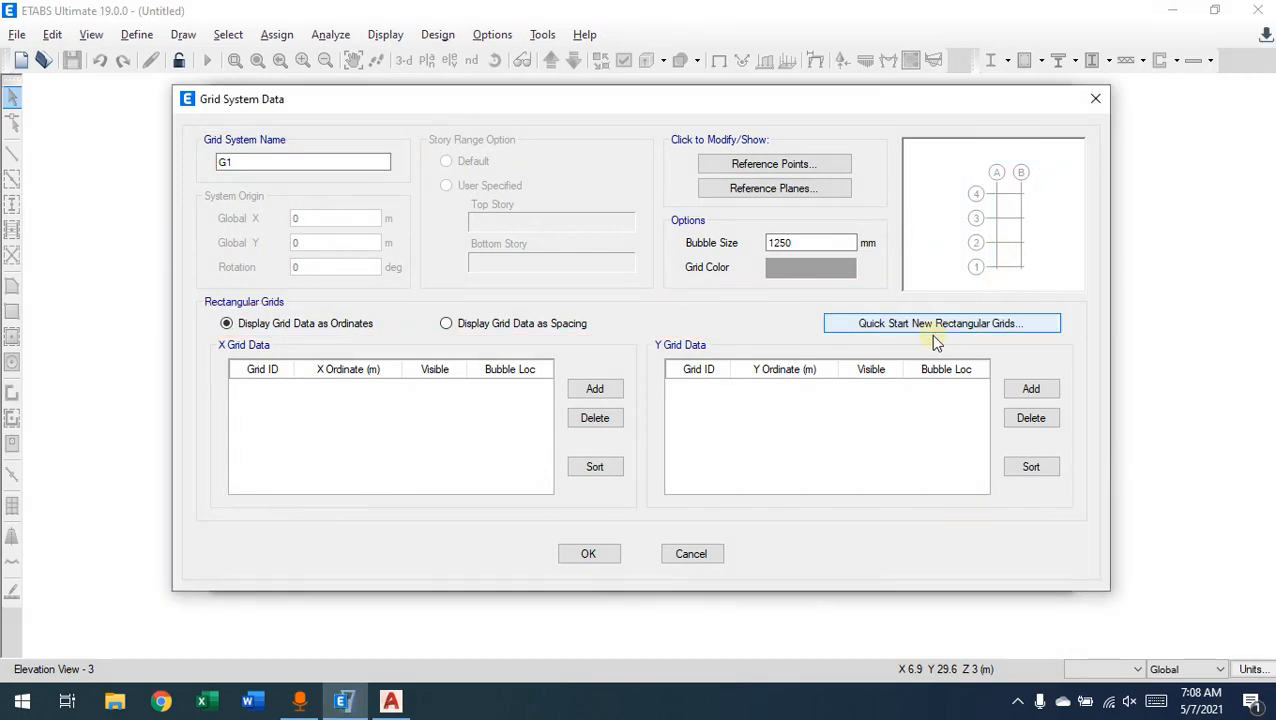
Step: Add two X grid lines with IDs 1 and 2, and set grid line 2's ordinate to 6 m
{"action": "left_click", "coordinate": [595, 389]}
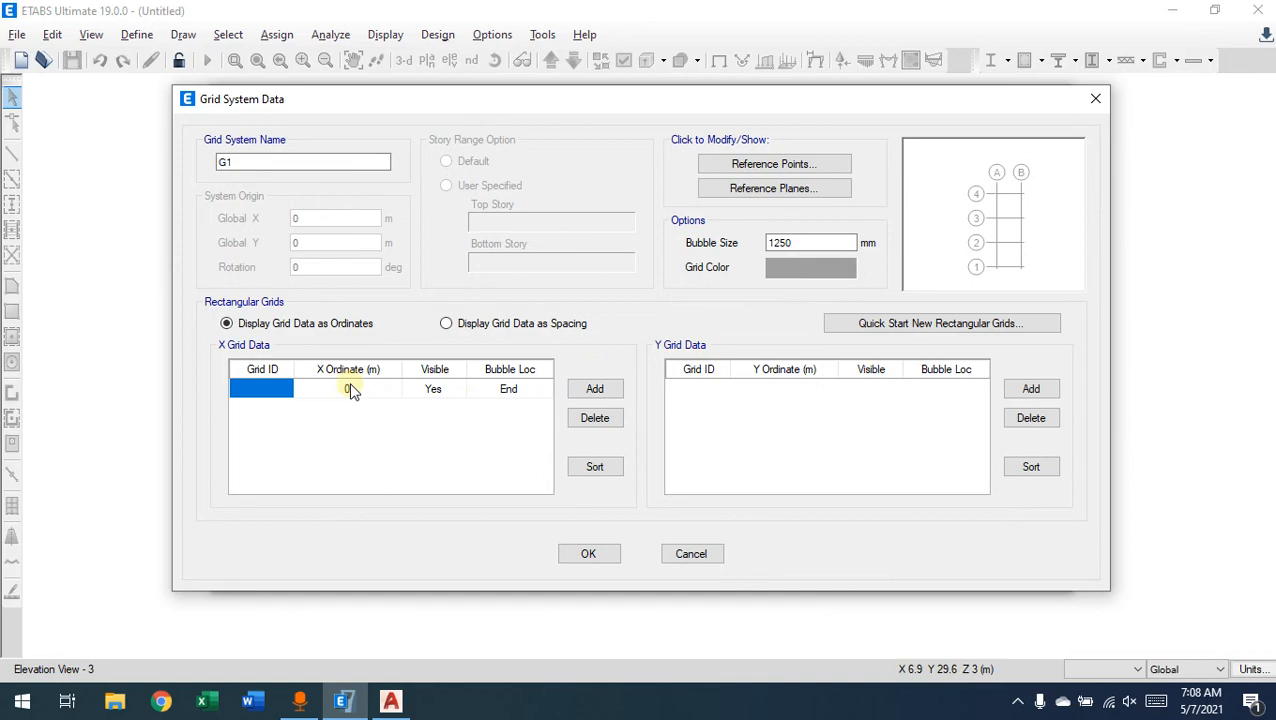
{"action": "left_click", "coordinate": [271, 390]}
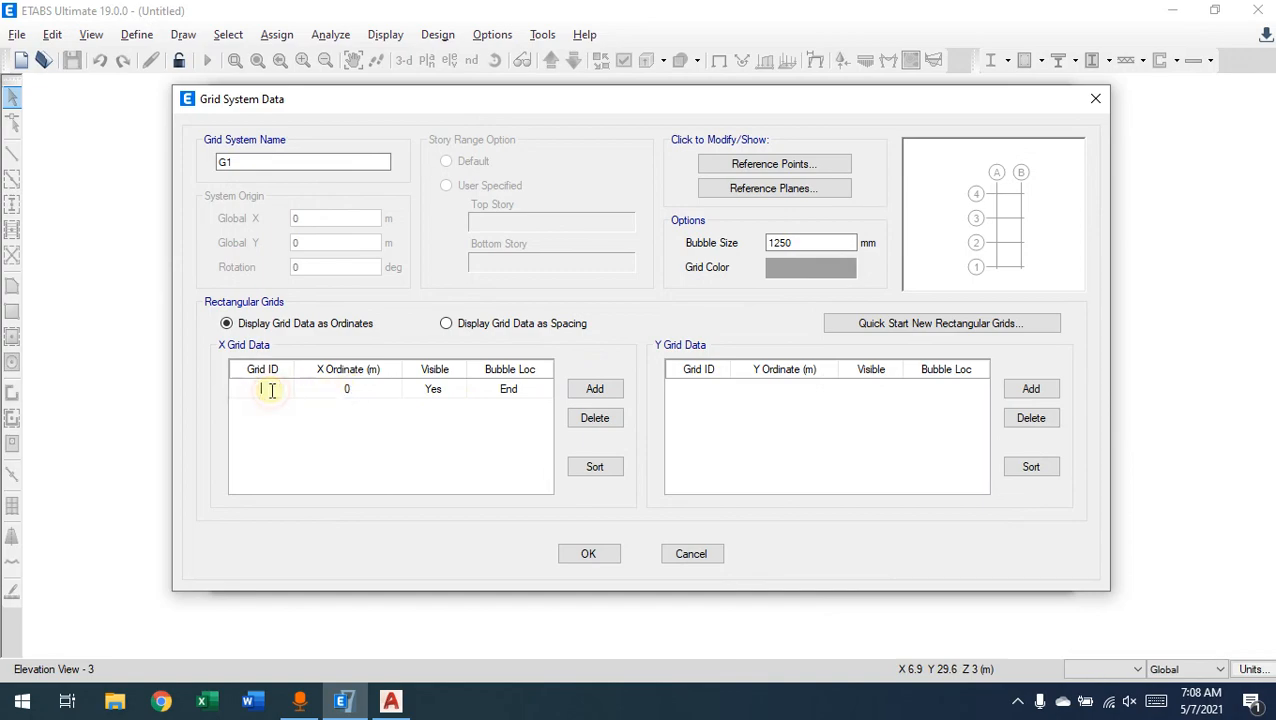
{"action": "type", "text": "1"}
{"action": "left_click", "coordinate": [589, 393]}
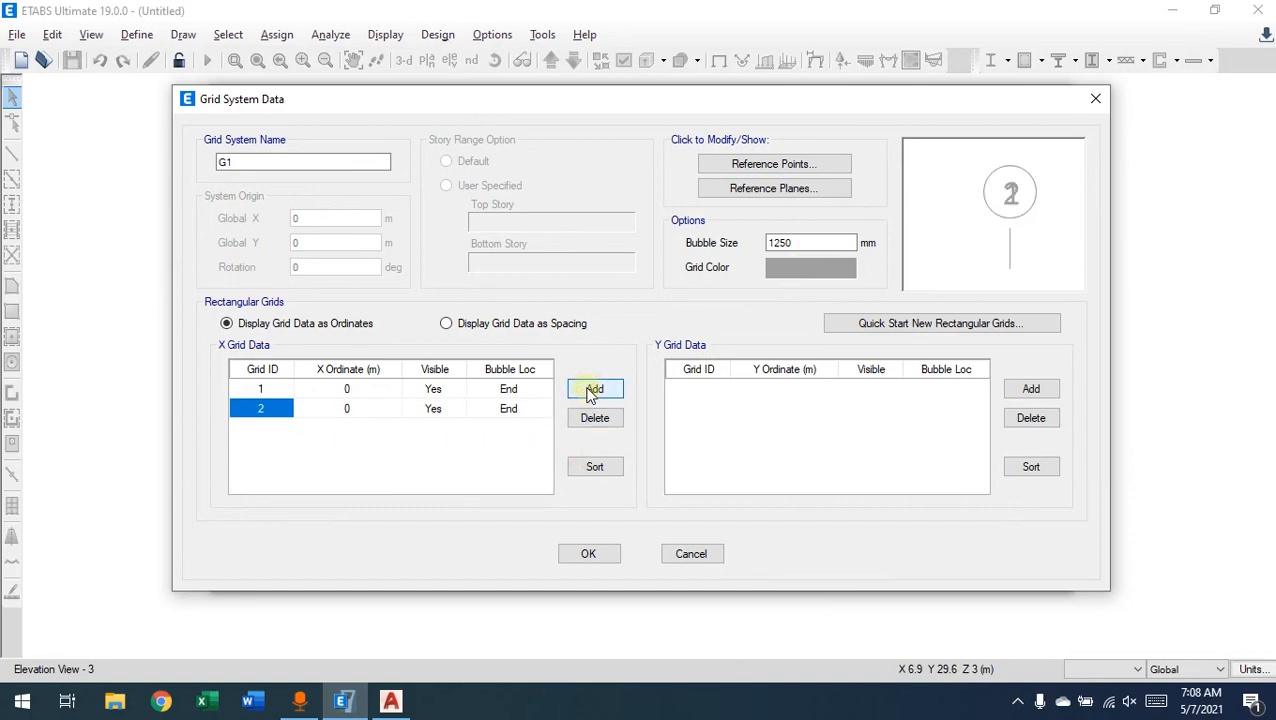
{"action": "left_click", "coordinate": [356, 390]}
{"action": "left_click", "coordinate": [355, 409]}
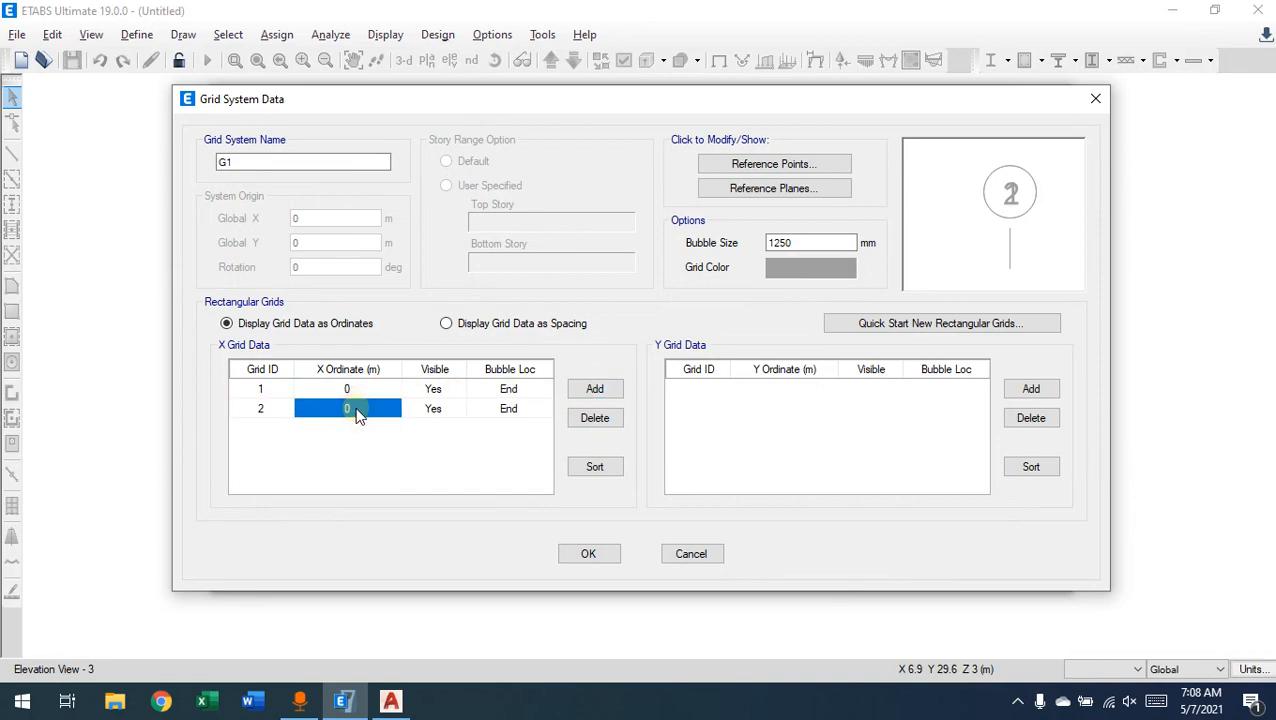
{"action": "type", "text": "6"}
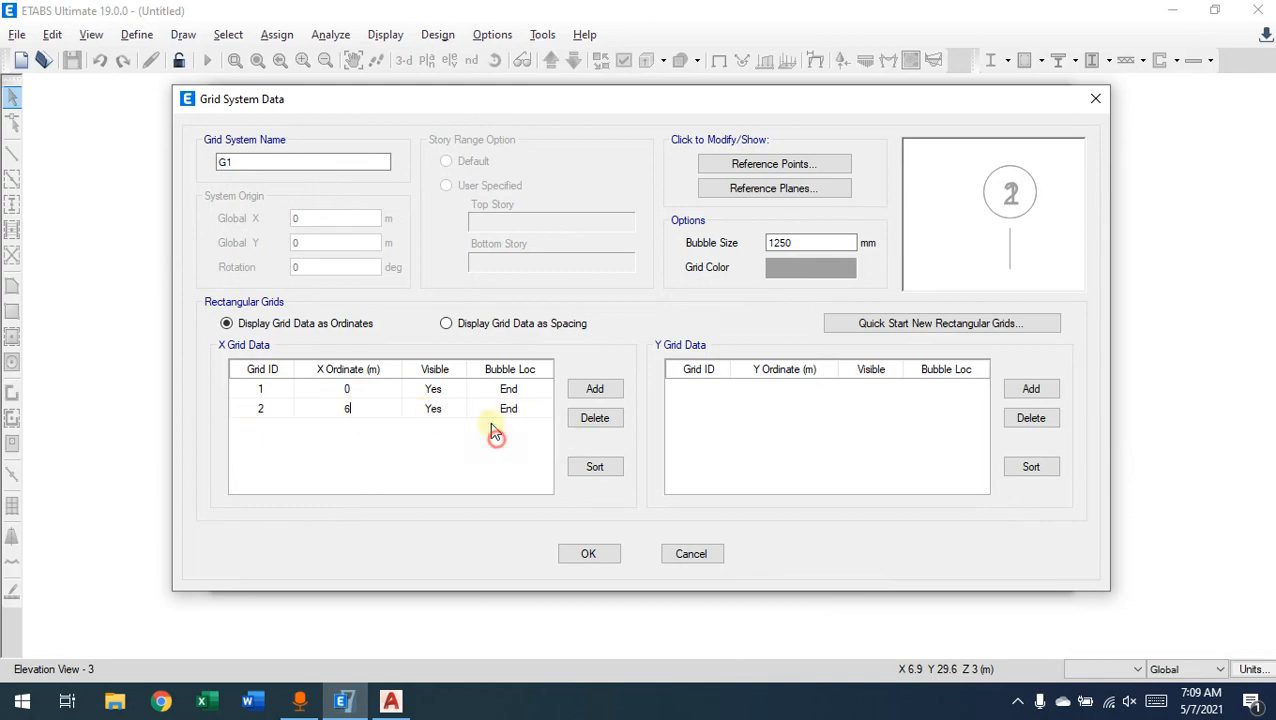
{"action": "left_click", "coordinate": [447, 408]}
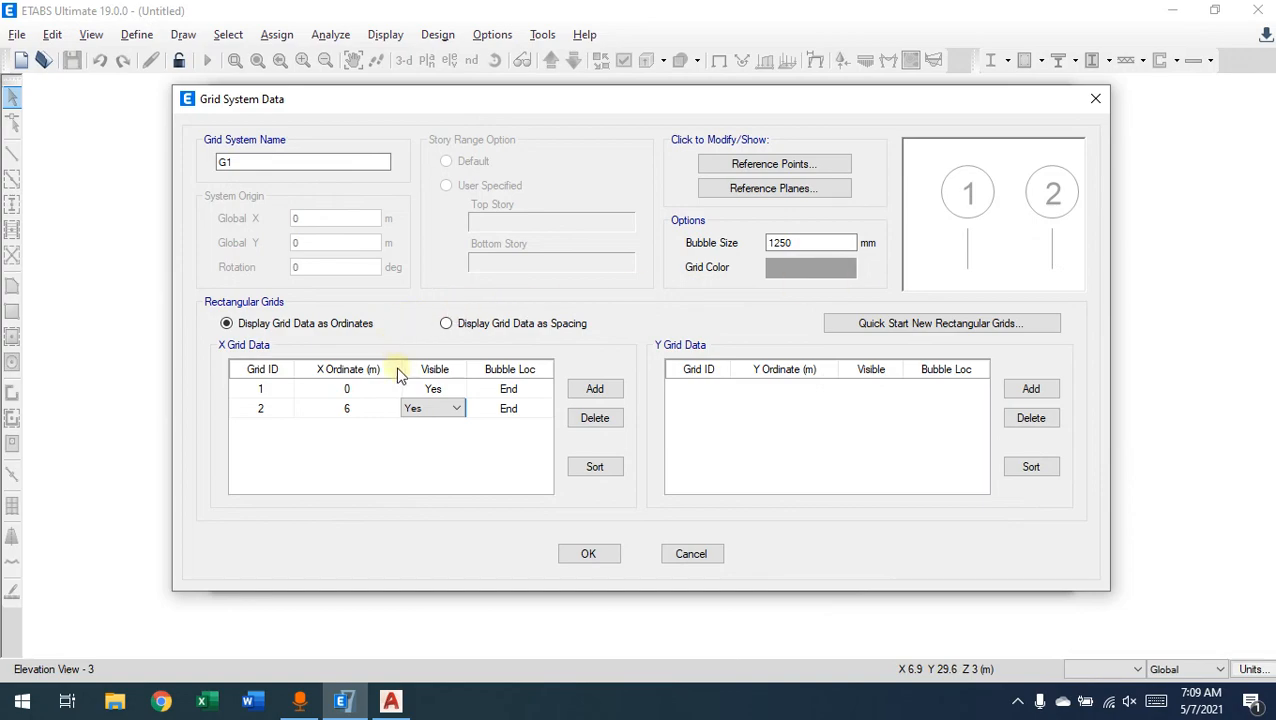
Step: Add a third X grid line at ordinate 12 m
{"action": "left_click", "coordinate": [353, 392]}
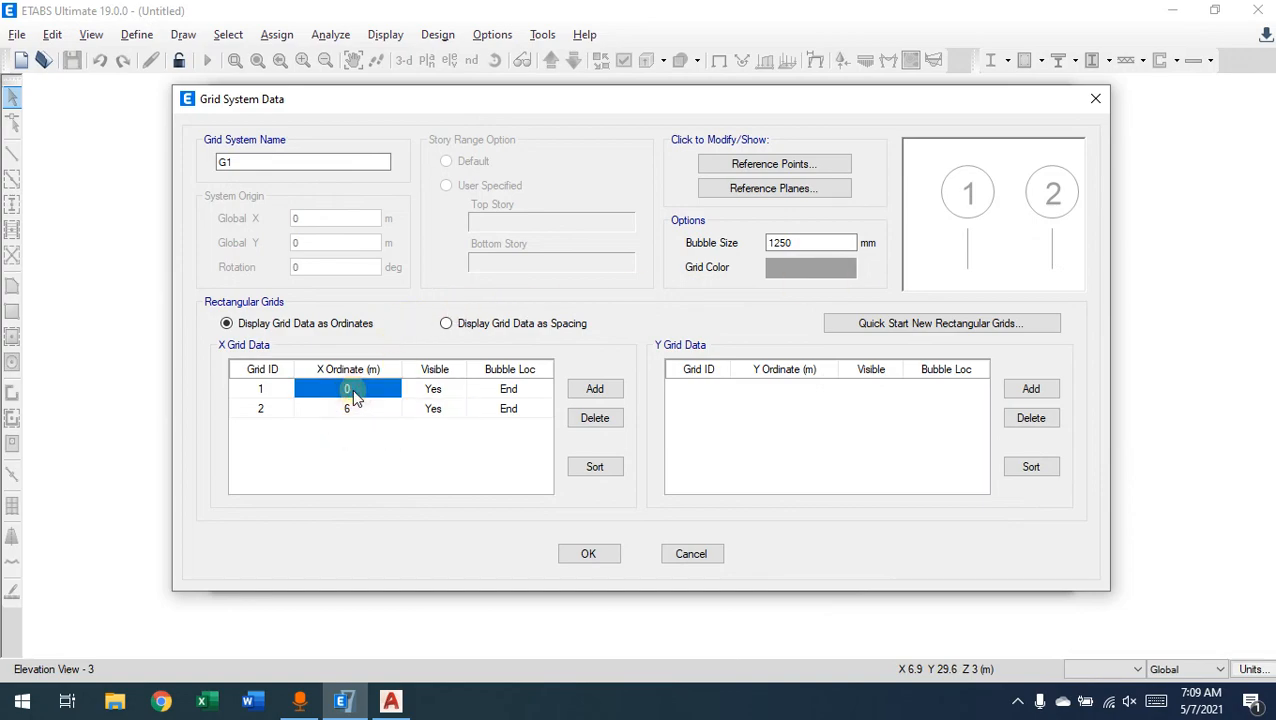
{"action": "left_click", "coordinate": [386, 408]}
{"action": "left_click", "coordinate": [594, 390]}
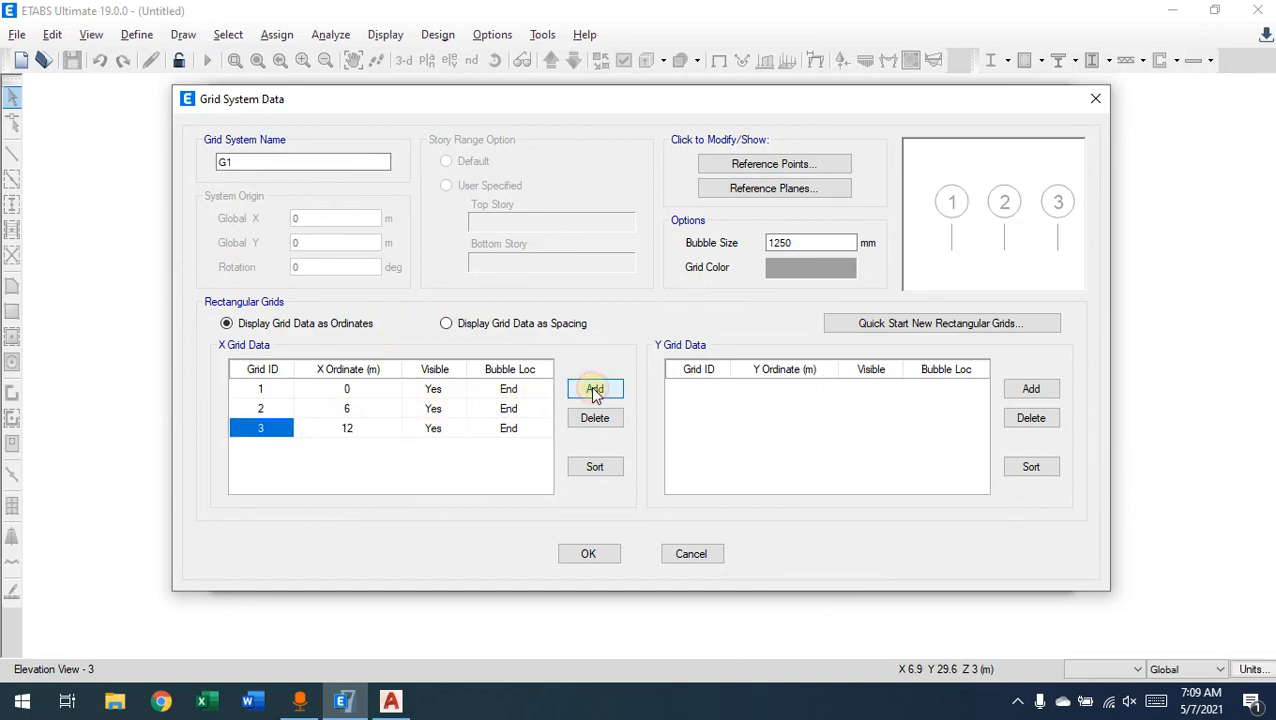
{"action": "left_click", "coordinate": [364, 432]}
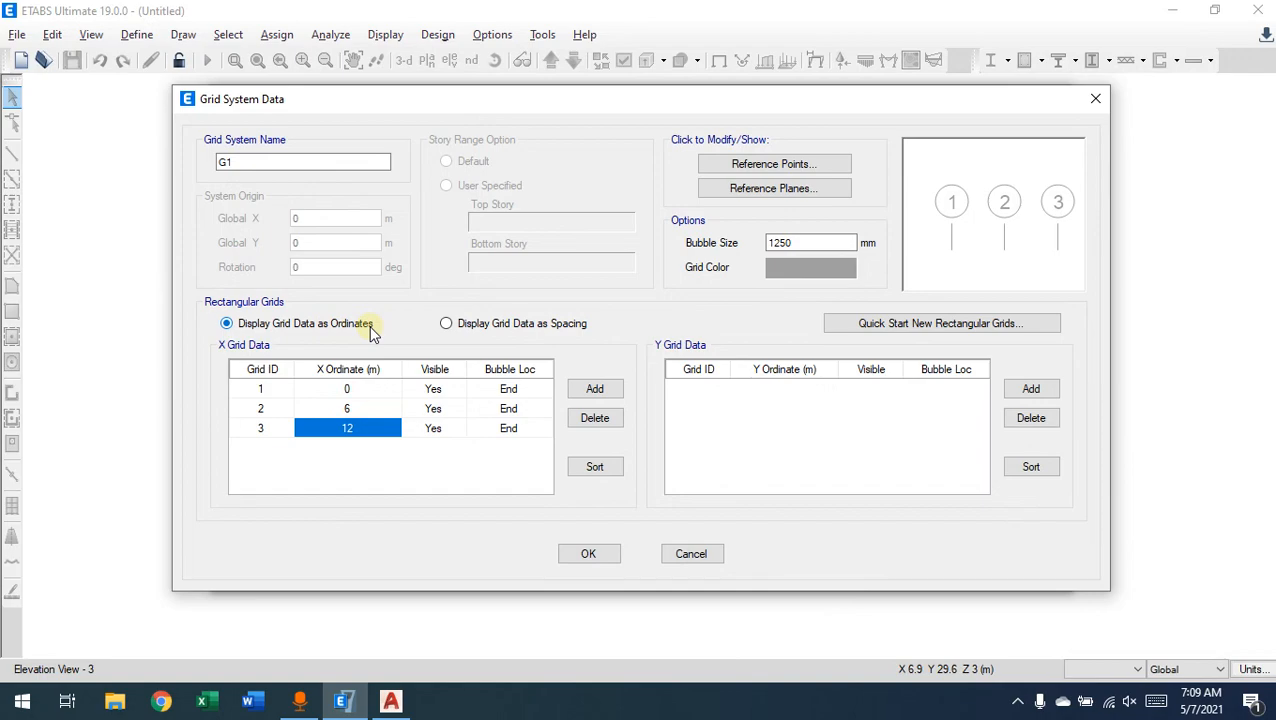
{"action": "key", "text": "ctrl+alt+d"}
{"action": "left_click", "coordinate": [1262, 67]}
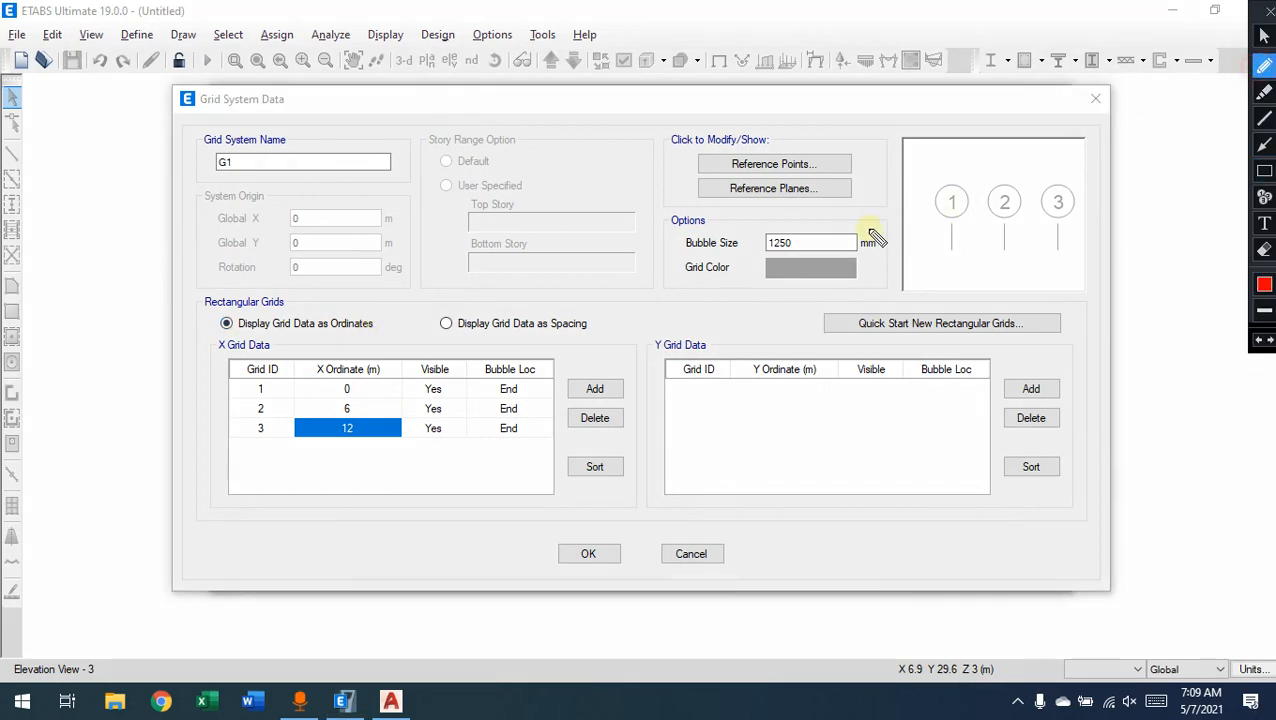
{"action": "left_click_drag", "start_coordinate": [946, 158], "coordinate": [1069, 174]}
{"action": "mouse_move", "coordinate": [1010, 234]}
{"action": "left_mouse_down"}
{"action": "mouse_move", "coordinate": [1047, 234]}
{"action": "mouse_move", "coordinate": [1012, 242]}
{"action": "left_mouse_up"}
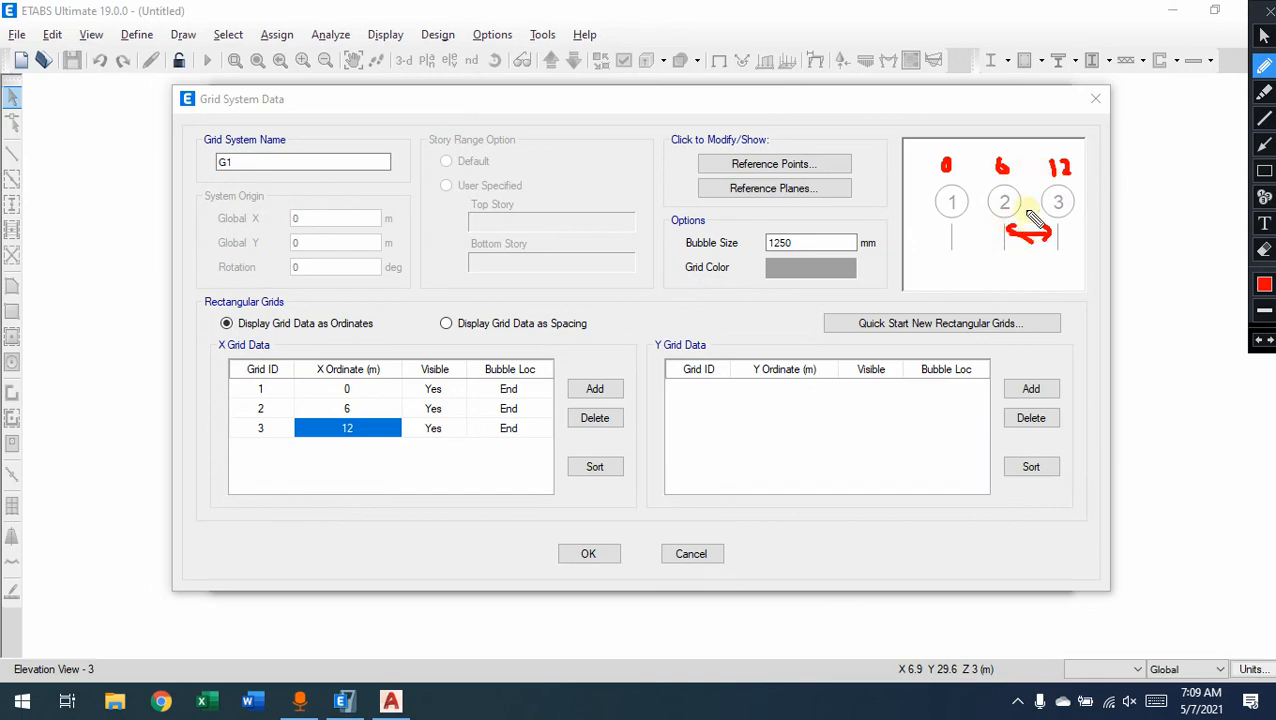
{"action": "mouse_move", "coordinate": [1058, 155]}
{"action": "left_mouse_down"}
{"action": "mouse_move", "coordinate": [993, 140]}
{"action": "mouse_move", "coordinate": [959, 157]}
{"action": "mouse_move", "coordinate": [984, 168]}
{"action": "left_mouse_up"}
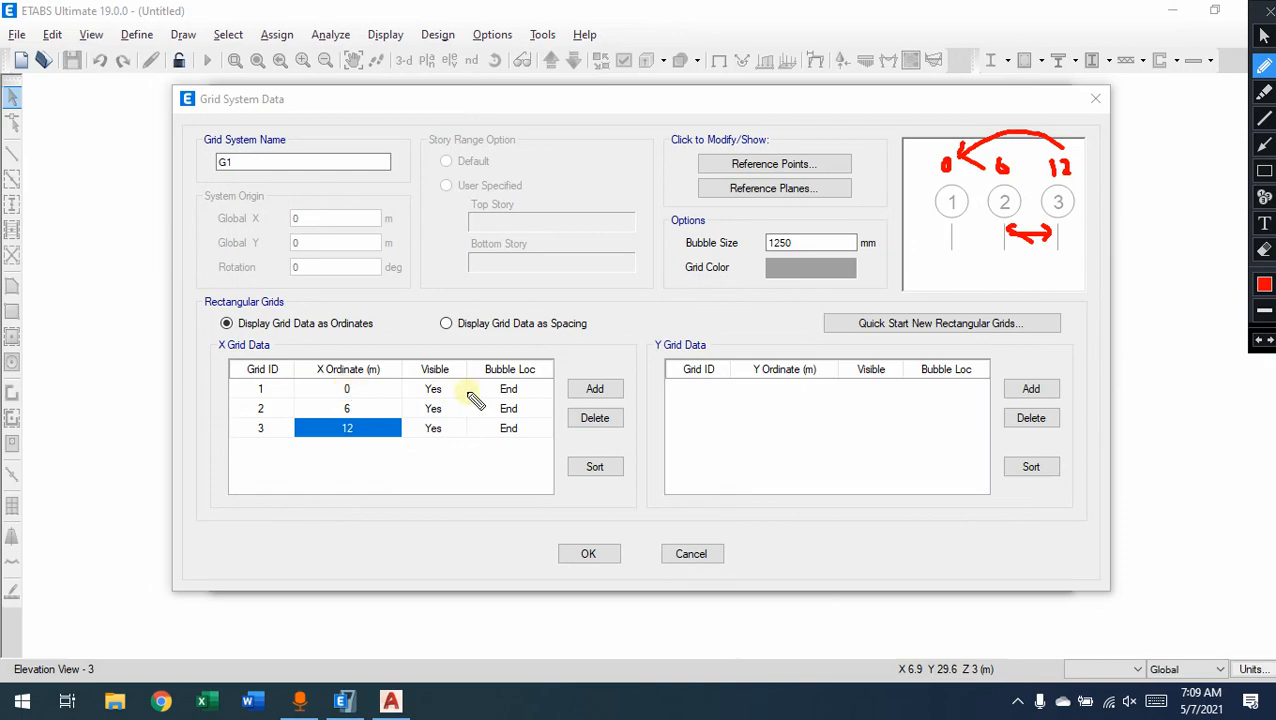
{"action": "left_click", "coordinate": [1263, 34]}
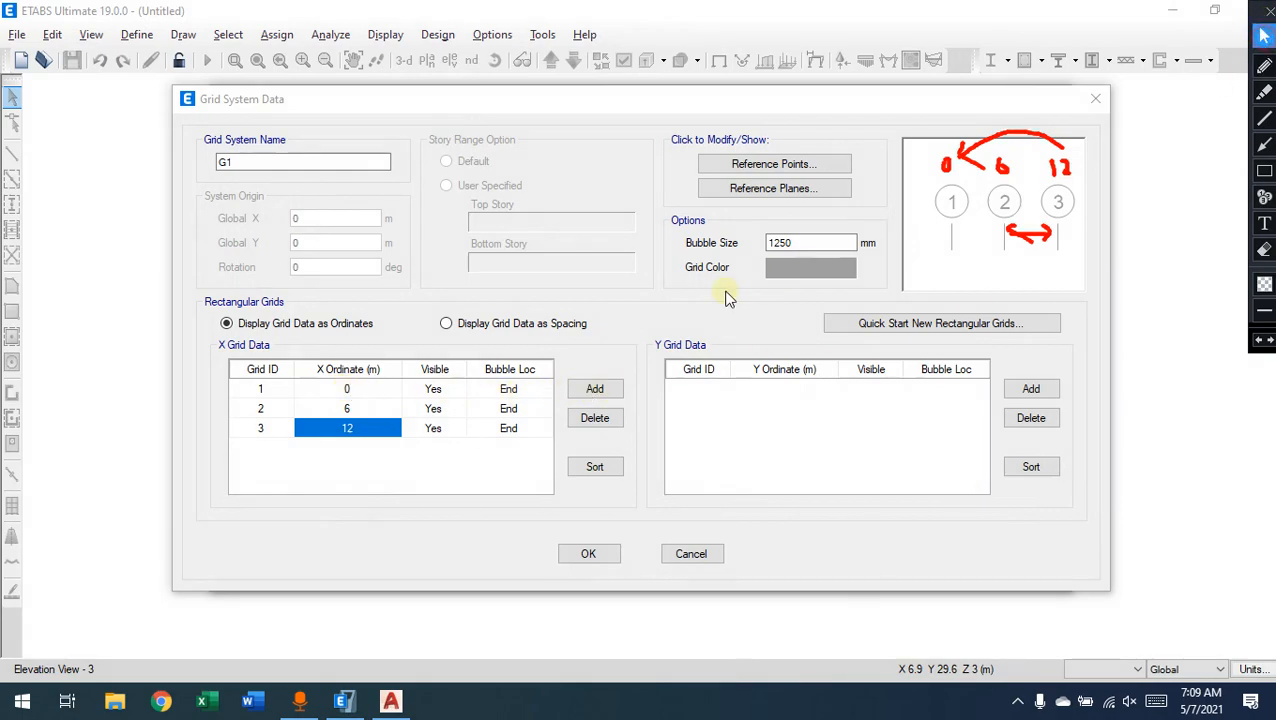
Step: Add a fourth X grid line and set grid line 3's ordinate to 10 m
{"action": "left_click", "coordinate": [595, 388]}
{"action": "left_click", "coordinate": [356, 430]}
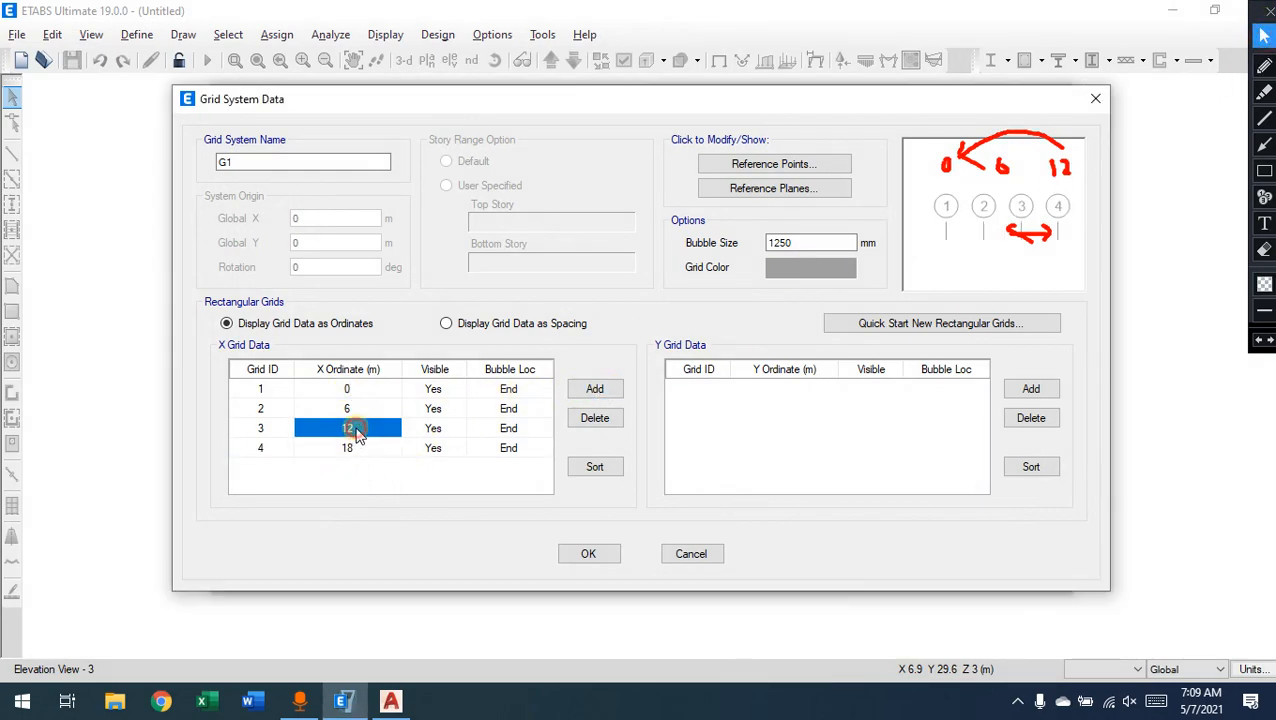
{"action": "type", "text": "1"}
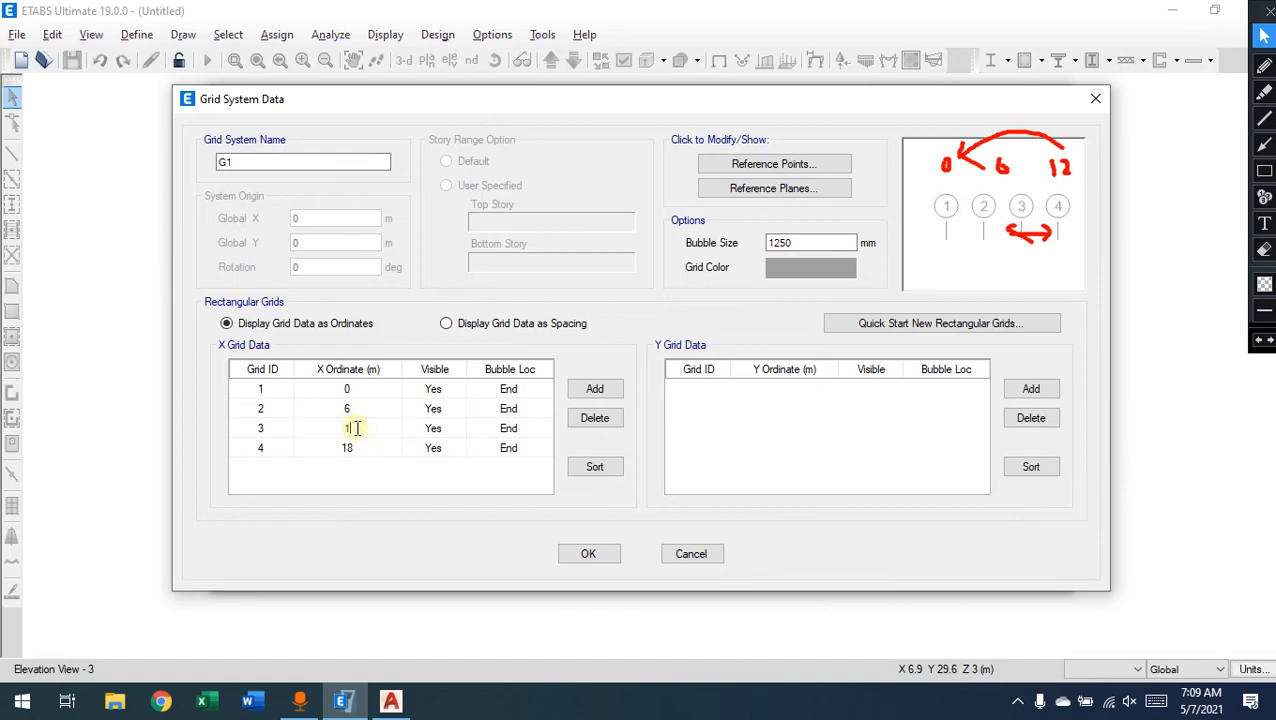
{"action": "type", "text": "0"}
{"action": "left_click", "coordinate": [367, 451]}
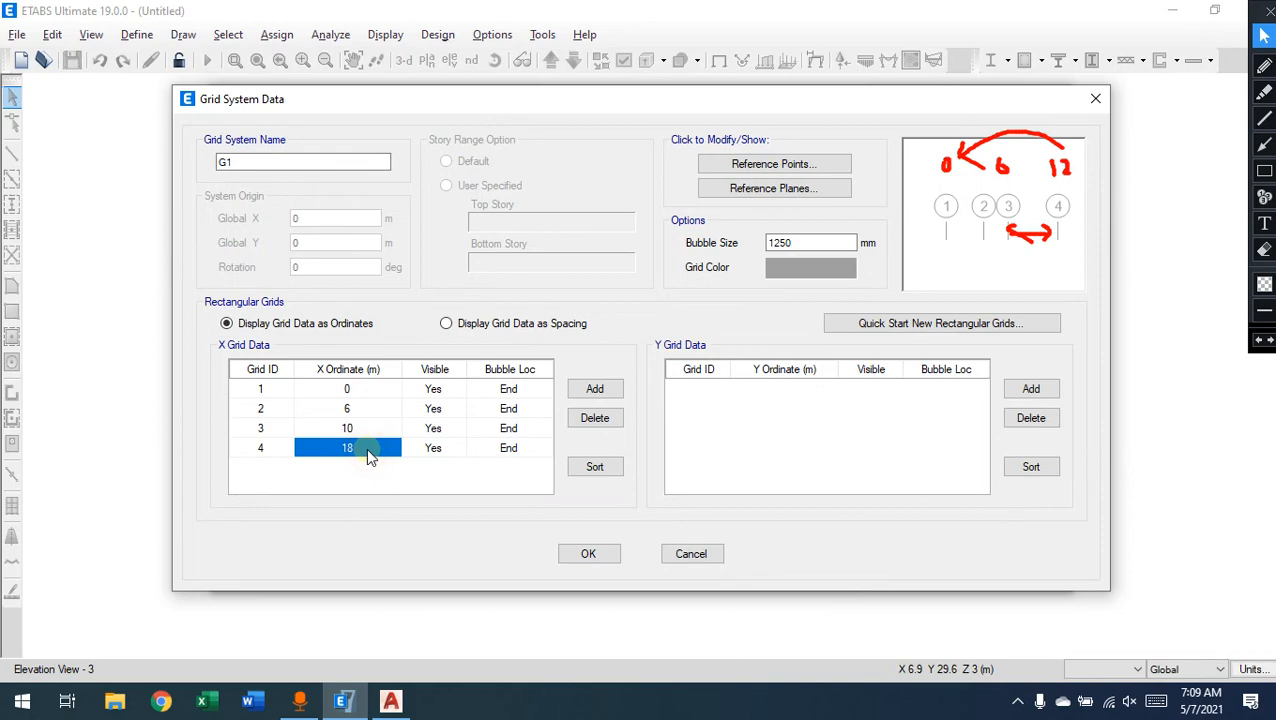
Step: Set X grid line 4's ordinate to 12 m
{"action": "type", "text": "12"}
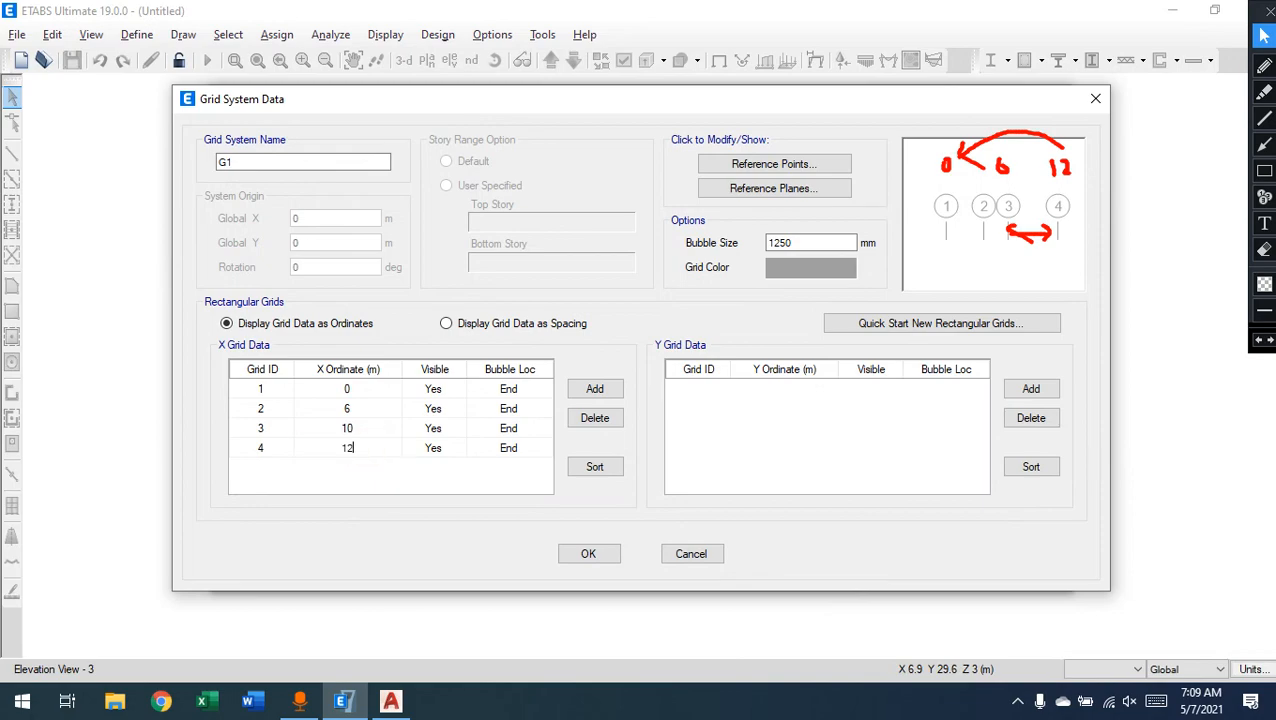
{"action": "key", "text": "Return"}
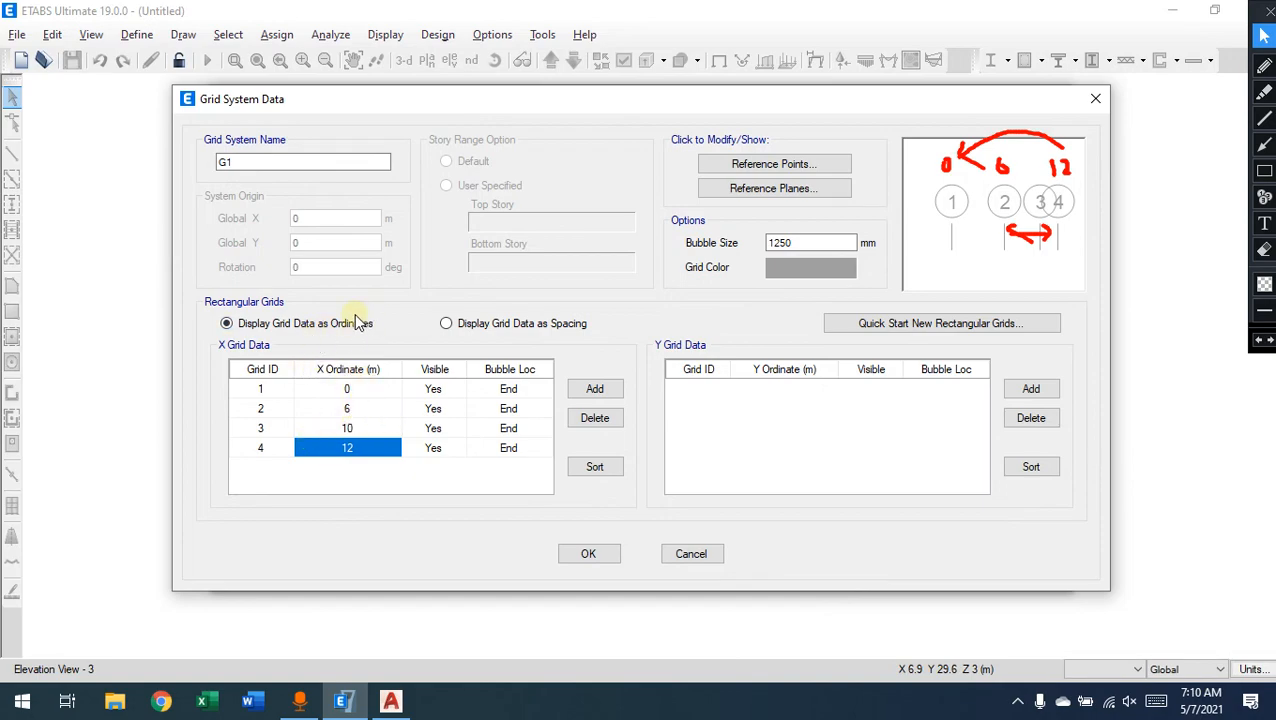
{"action": "key", "text": "Escape"}
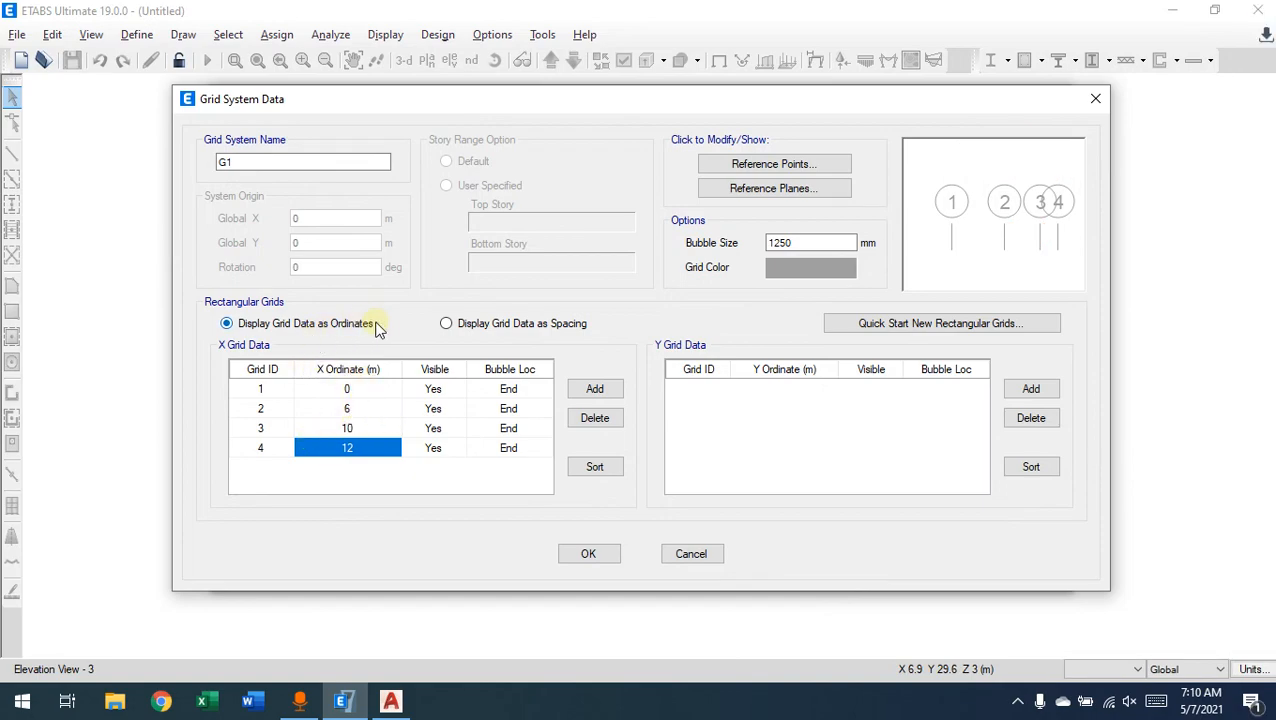
Step: Change the grid data display from ordinates to spacing and review the X spacings of grid lines 1 and 2
{"action": "left_click", "coordinate": [446, 324]}
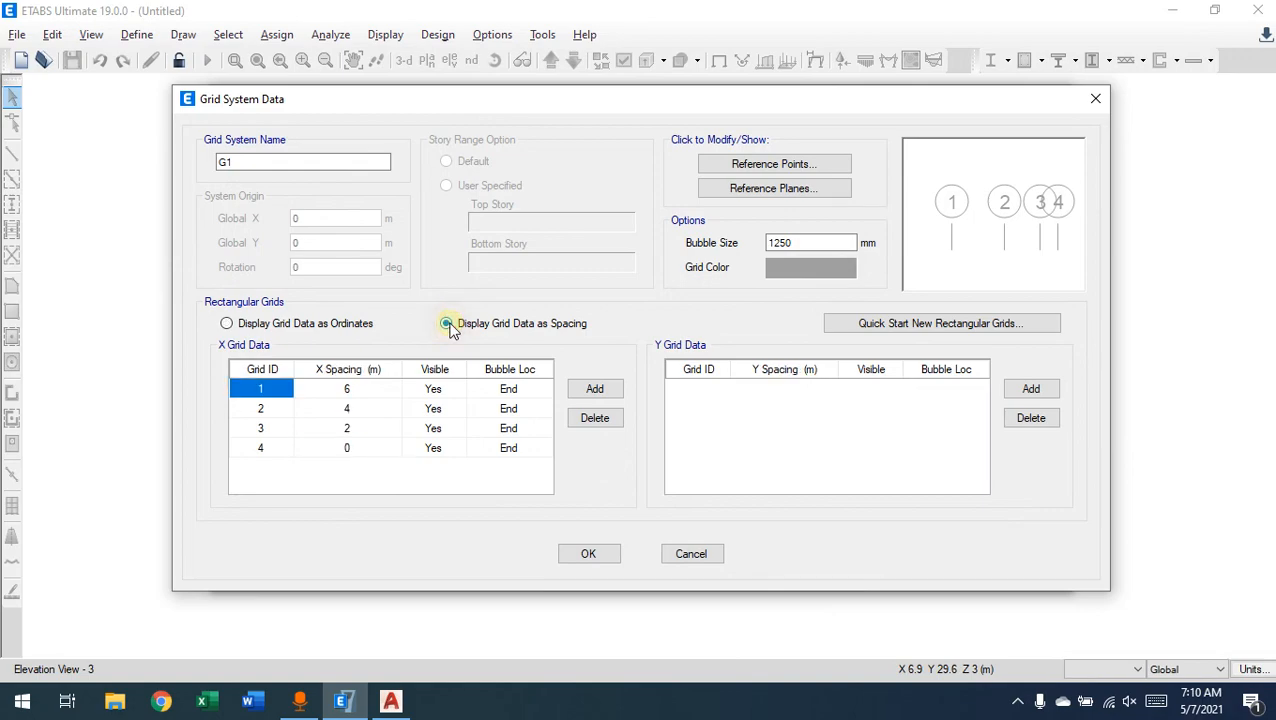
{"action": "left_click", "coordinate": [366, 390]}
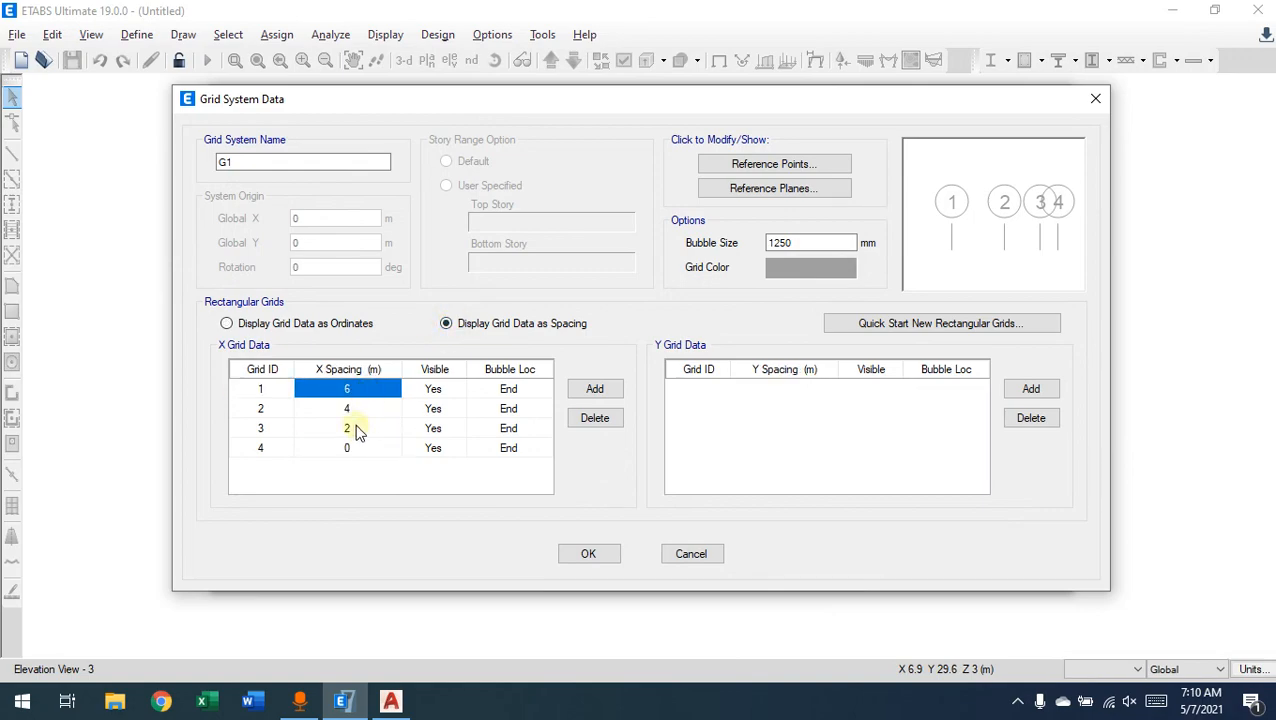
{"action": "left_click", "coordinate": [272, 393]}
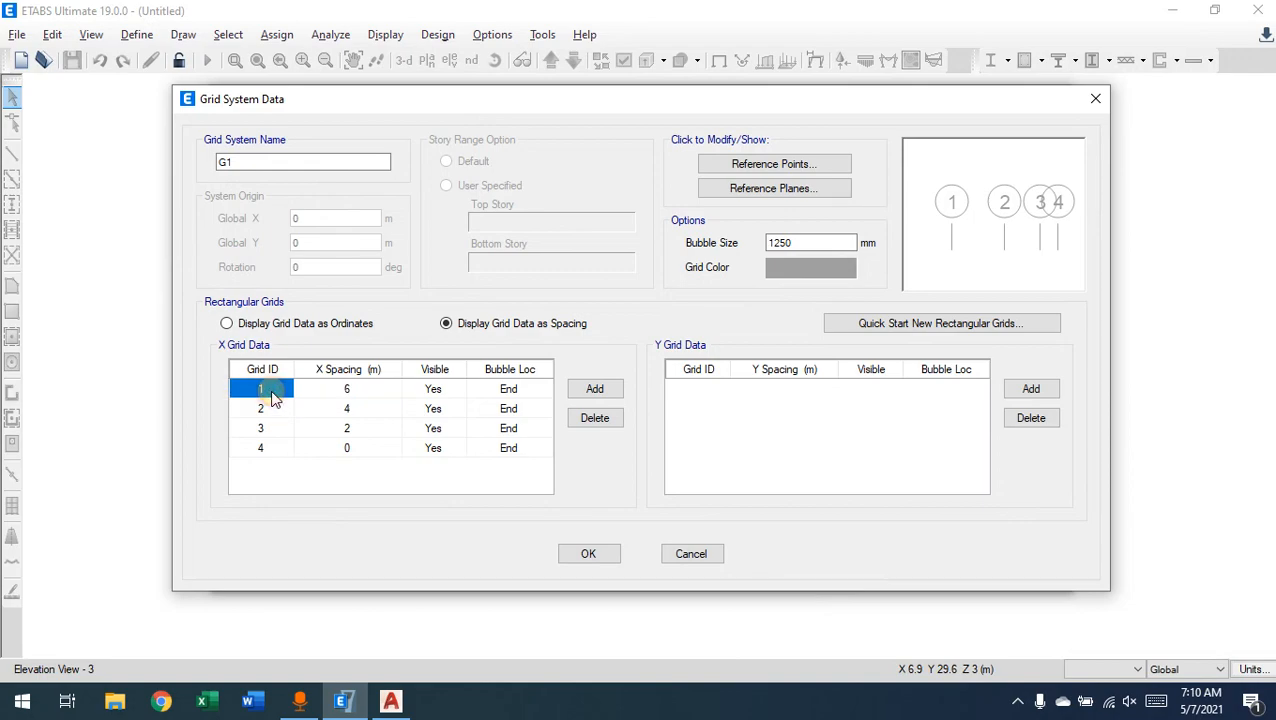
{"action": "left_click", "coordinate": [335, 393]}
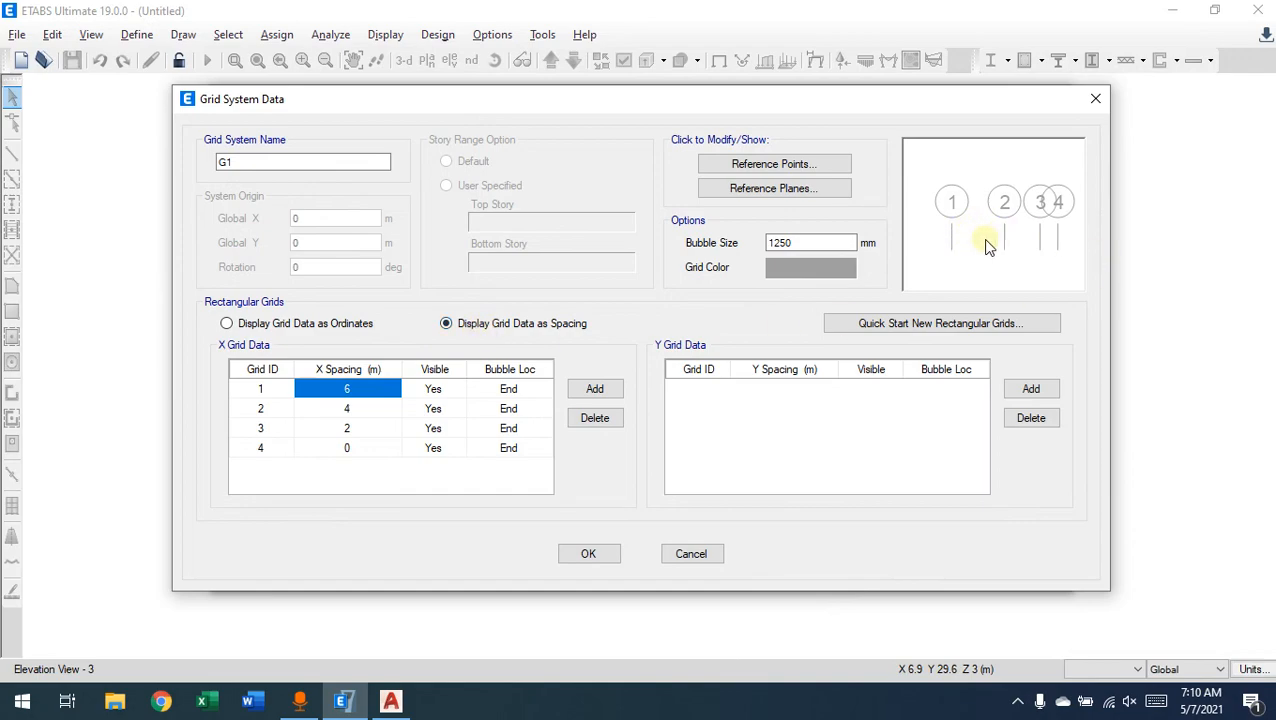
{"action": "left_click", "coordinate": [275, 409]}
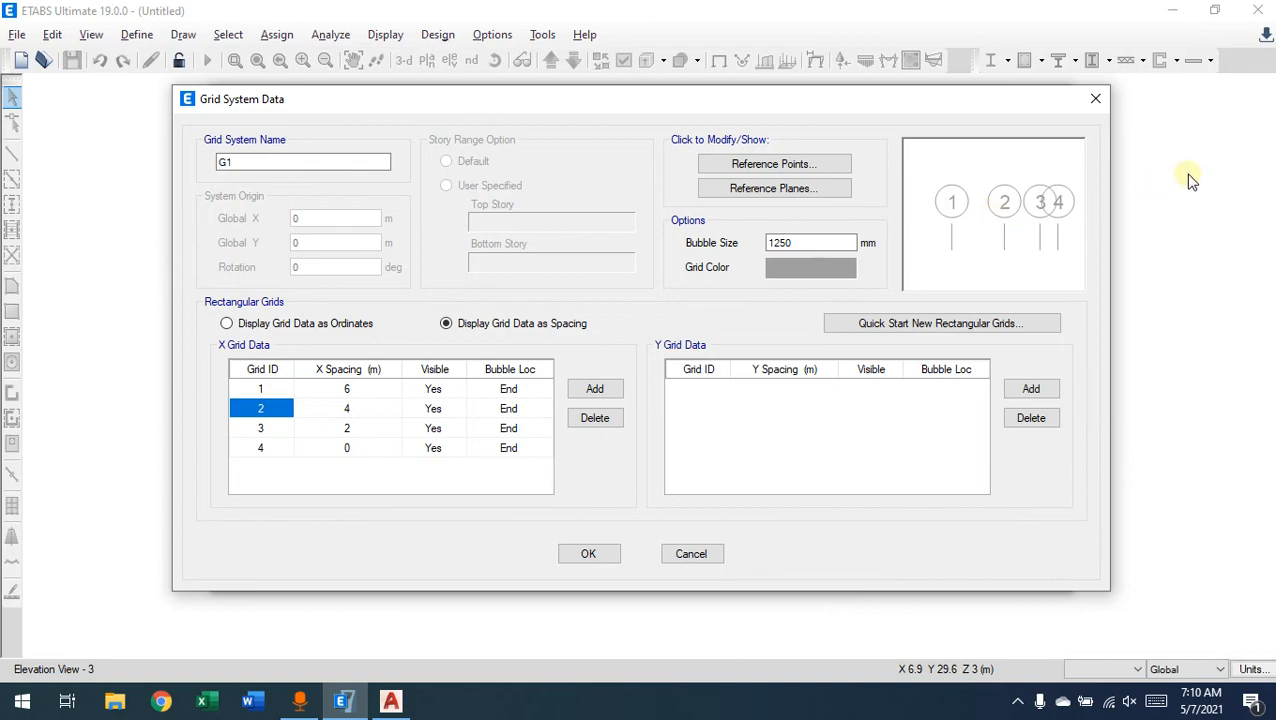
{"action": "key", "text": "ctrl+alt+d"}
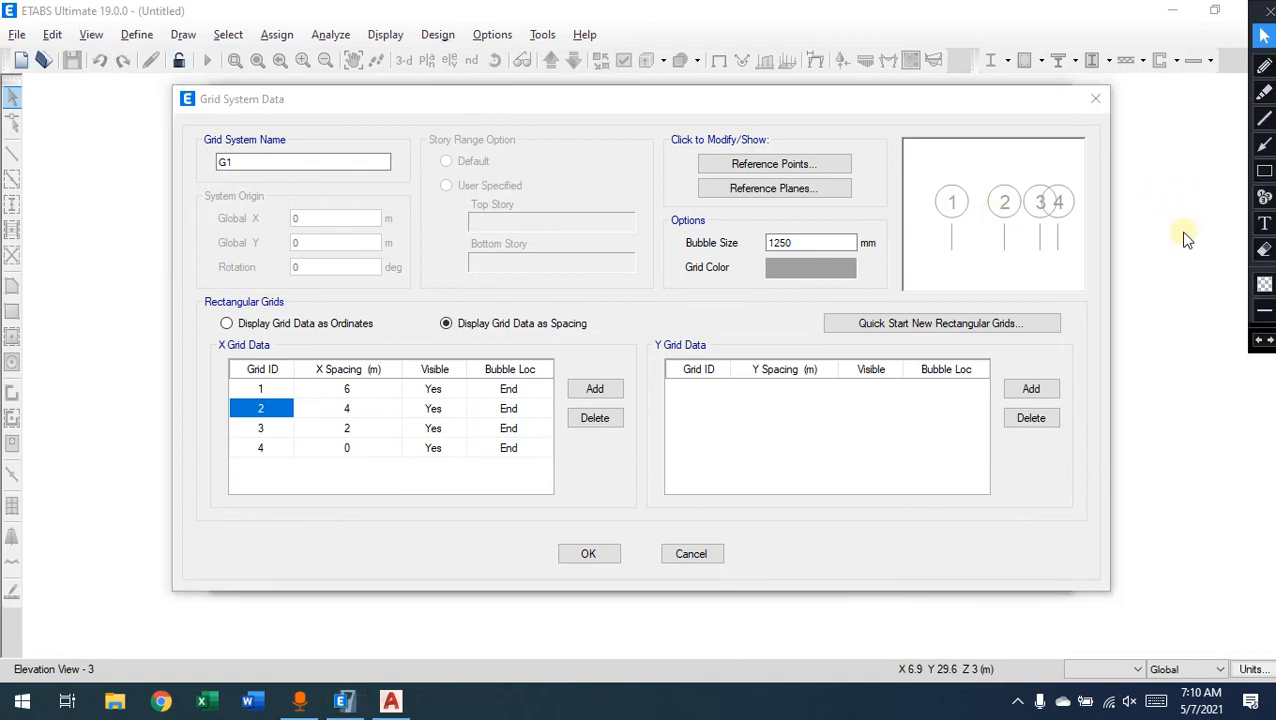
{"action": "left_click", "coordinate": [1262, 70]}
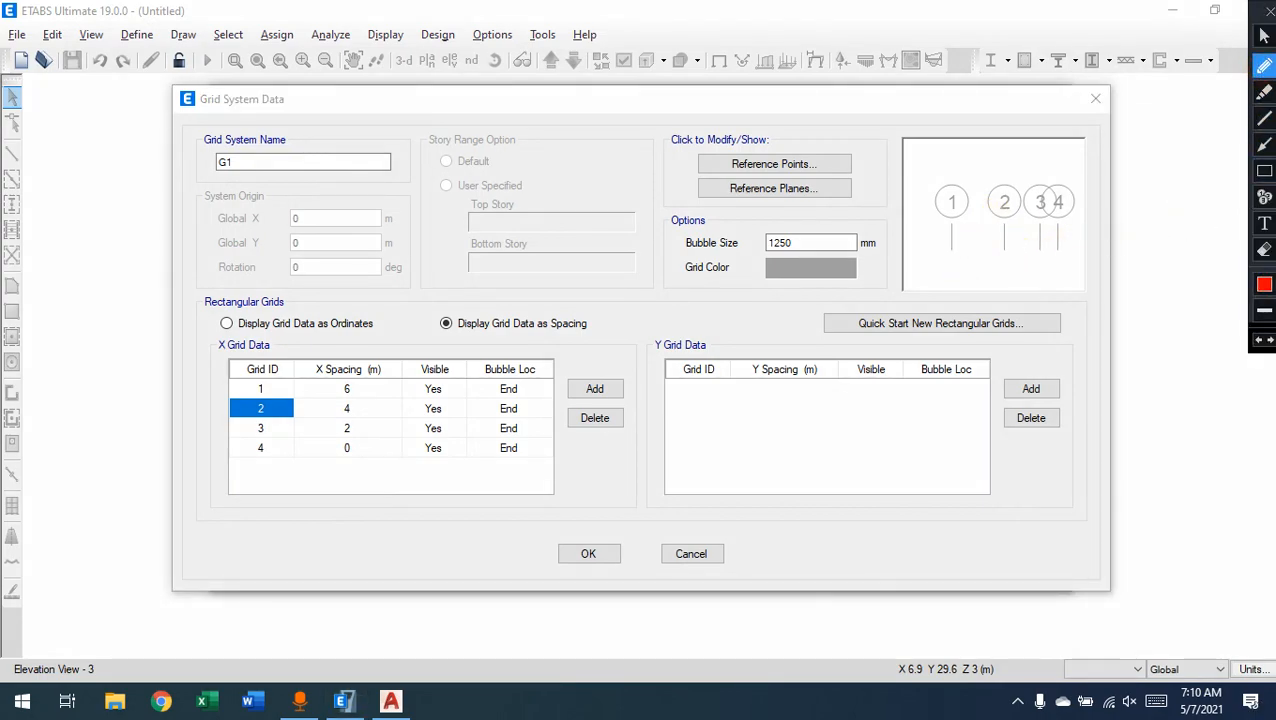
{"action": "left_click", "coordinate": [1263, 310]}
{"action": "left_click", "coordinate": [1220, 360]}
{"action": "left_click_drag", "start_coordinate": [952, 238], "coordinate": [996, 238]}
{"action": "mouse_move", "coordinate": [349, 397]}
{"action": "left_mouse_down"}
{"action": "mouse_move", "coordinate": [338, 383]}
{"action": "mouse_move", "coordinate": [349, 416]}
{"action": "left_mouse_up"}
{"action": "left_click_drag", "start_coordinate": [1007, 236], "coordinate": [1031, 237]}
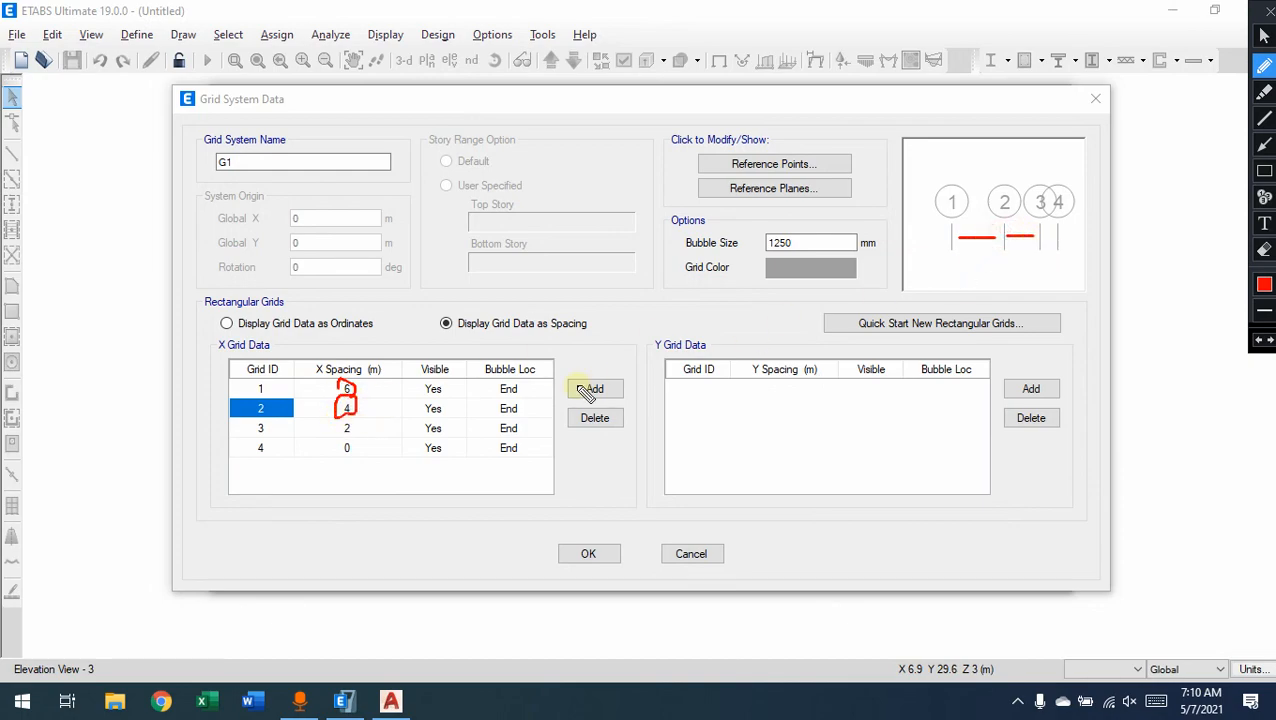
{"action": "mouse_move", "coordinate": [350, 434]}
{"action": "left_mouse_down"}
{"action": "mouse_move", "coordinate": [344, 419]}
{"action": "mouse_move", "coordinate": [340, 436]}
{"action": "left_mouse_up"}
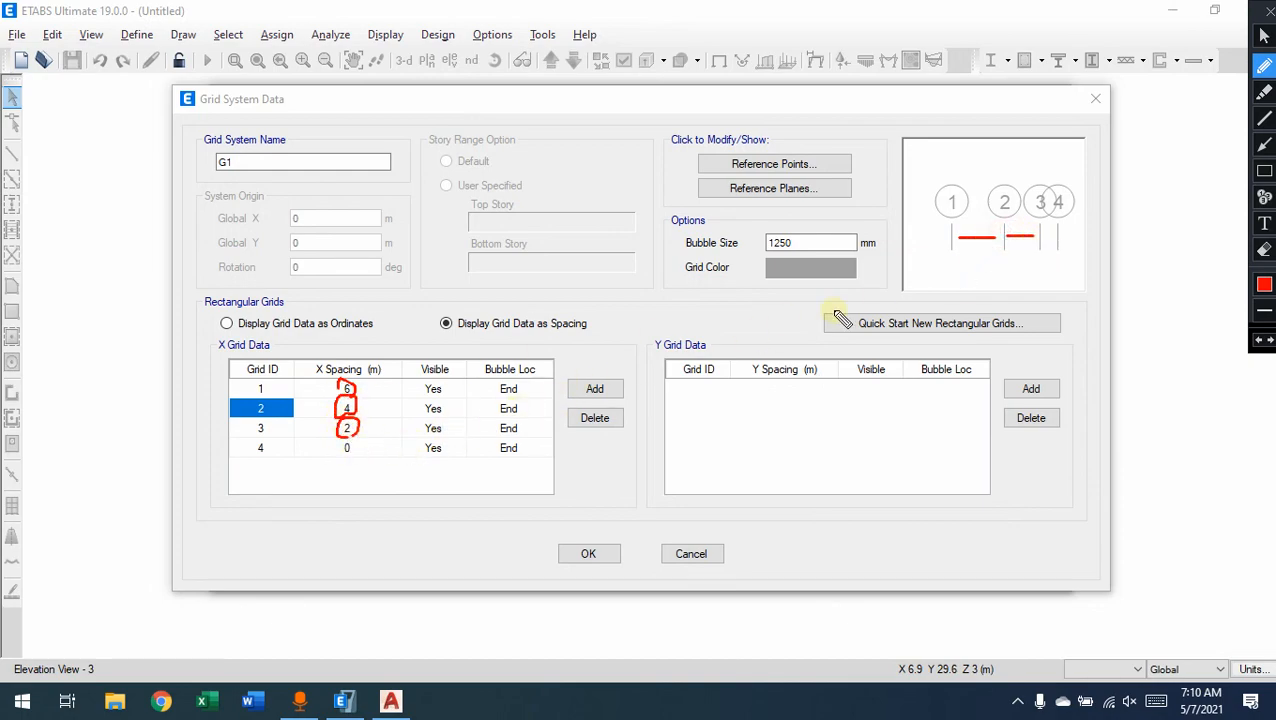
{"action": "left_click_drag", "start_coordinate": [1056, 236], "coordinate": [1041, 236]}
{"action": "left_click", "coordinate": [1264, 37]}
Step: Add a fifth X grid line and set grid line 4's spacing to 6 m
{"action": "left_click", "coordinate": [590, 389]}
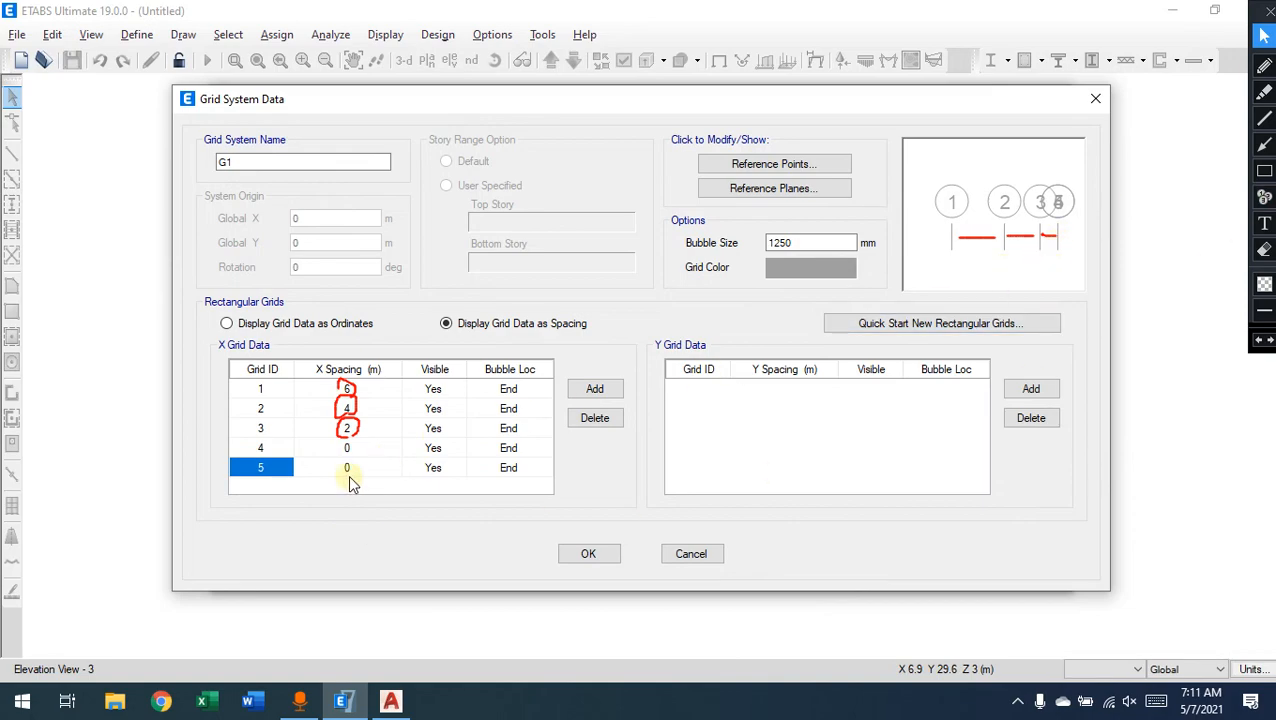
{"action": "left_click", "coordinate": [351, 450]}
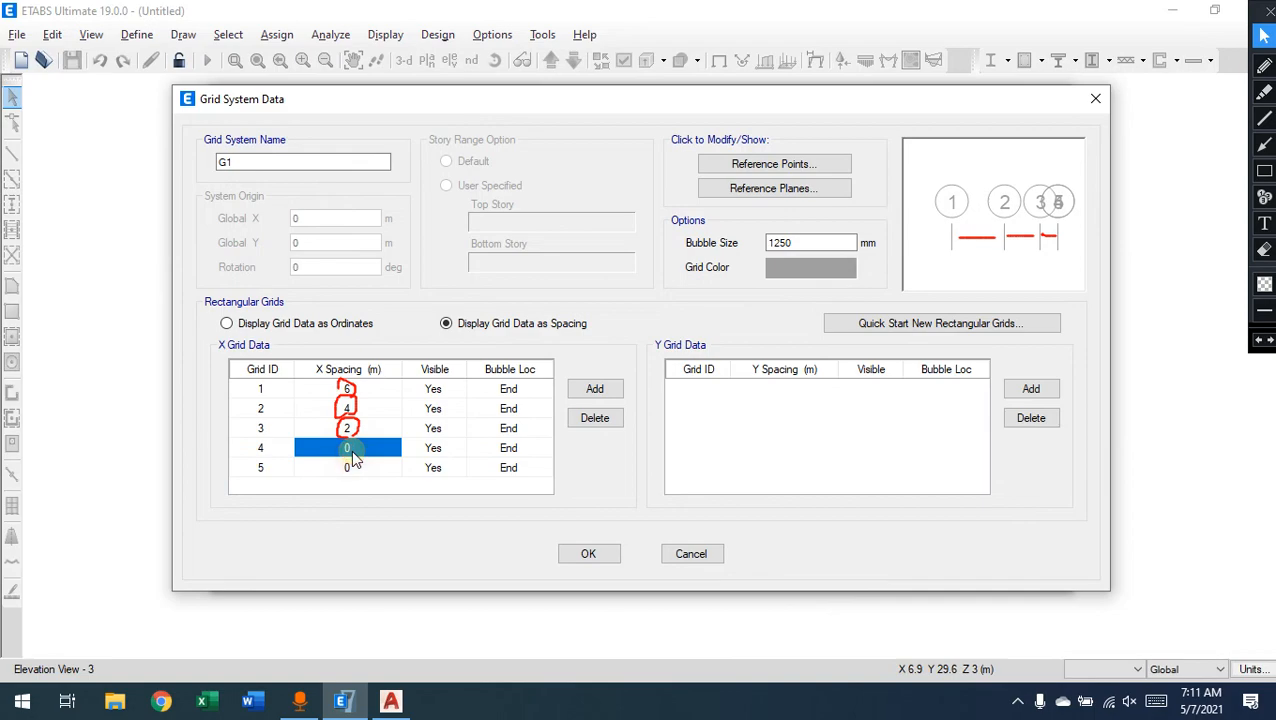
{"action": "type", "text": "6"}
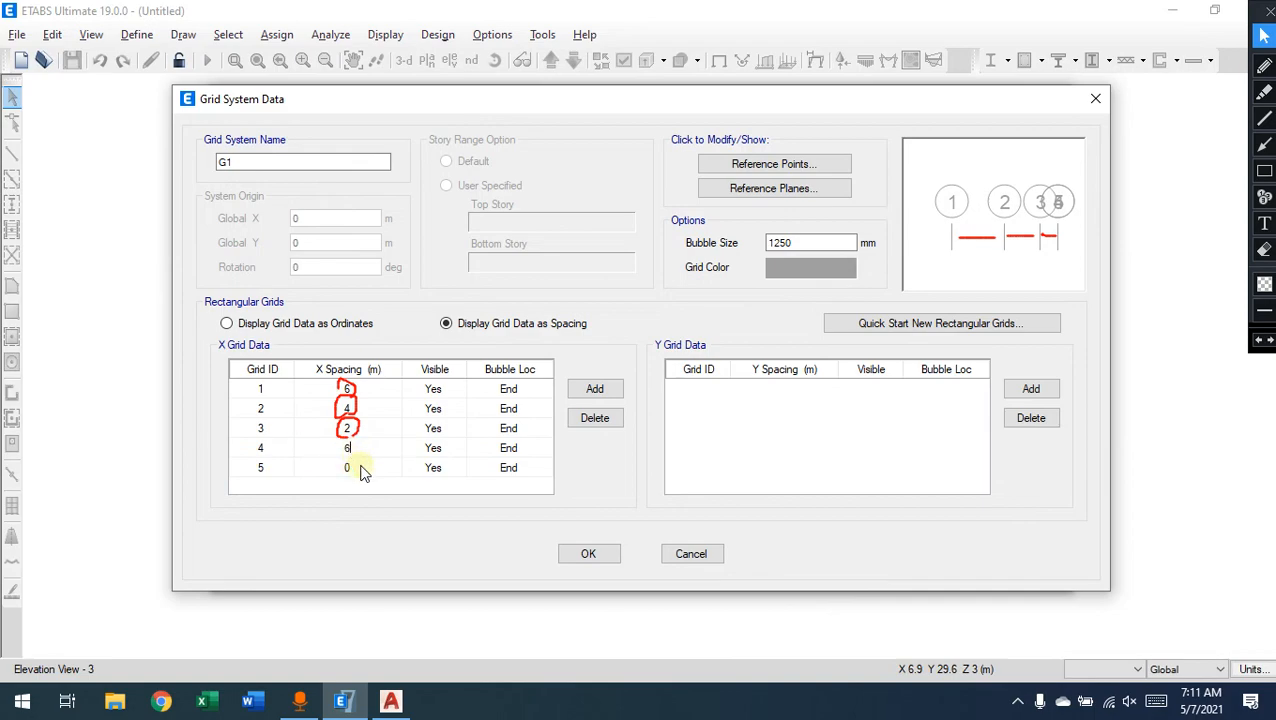
{"action": "left_click", "coordinate": [359, 469]}
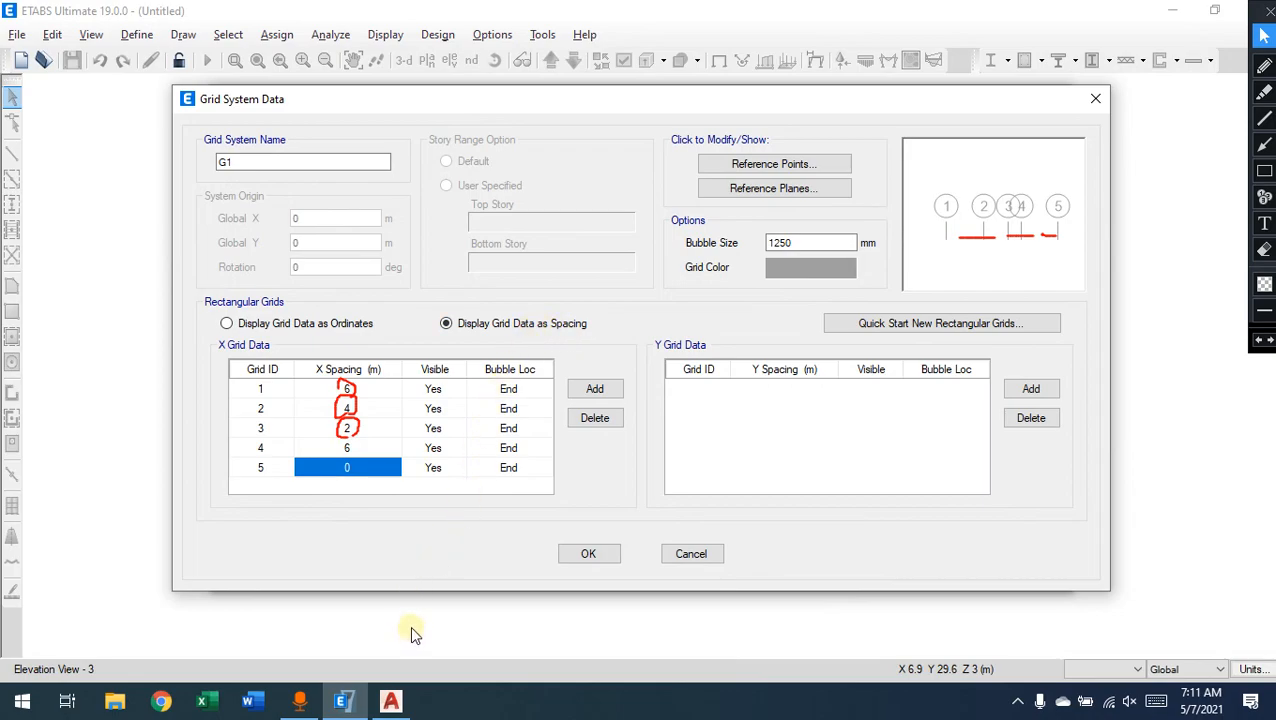
Step: Switch to AutoCAD to check the dimensions between axes 1 to 6, and display the ETABS grid data as ordinates
{"action": "key", "text": "alt+Tab"}
{"action": "scroll", "coordinate": [463, 220], "scroll_direction": "up", "scroll_amount": 5}
{"action": "middle_click_drag", "start_coordinate": [469, 243], "coordinate": [419, 334]}
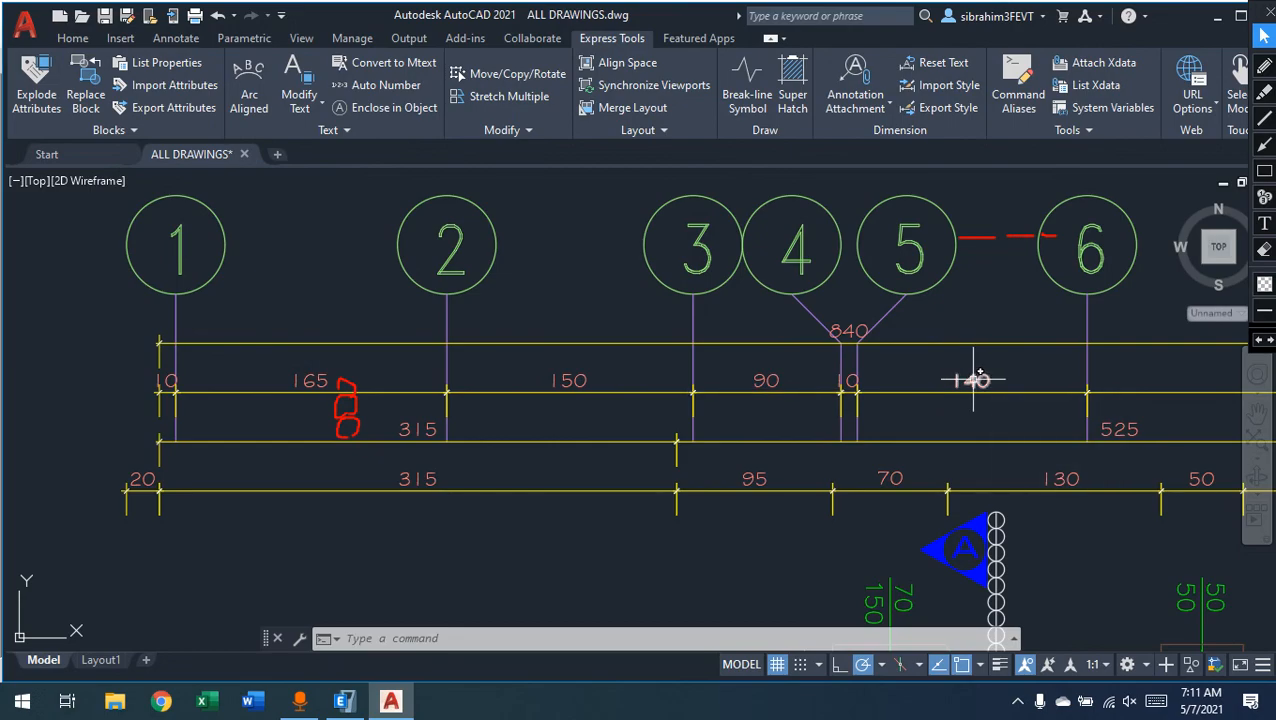
{"action": "key", "text": "alt+Tab"}
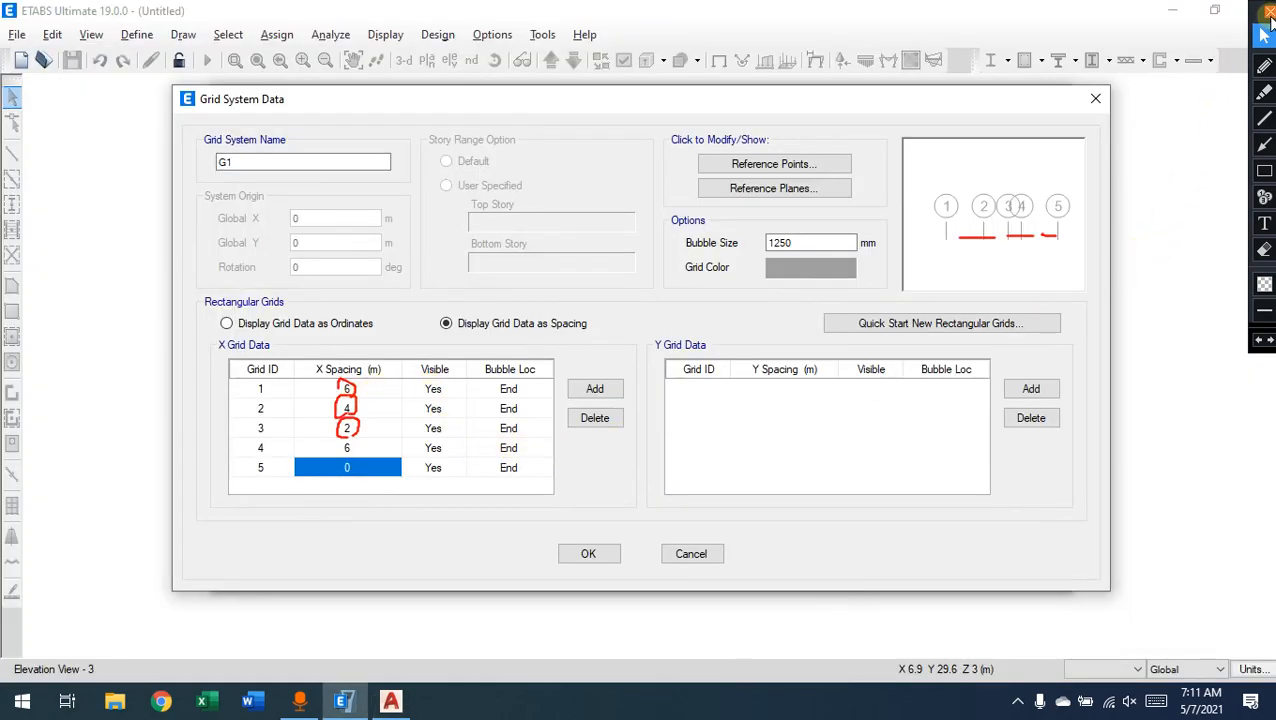
{"action": "left_click", "coordinate": [1266, 12]}
{"action": "left_click", "coordinate": [346, 389]}
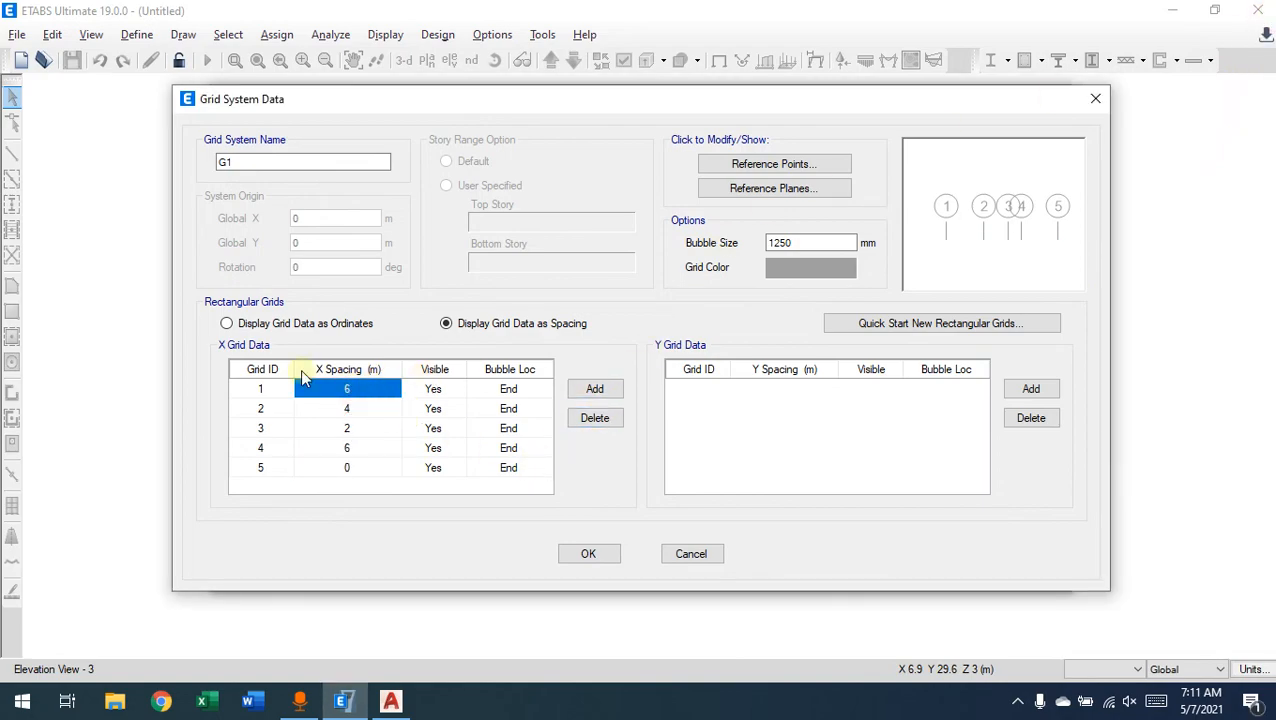
{"action": "left_click", "coordinate": [273, 327]}
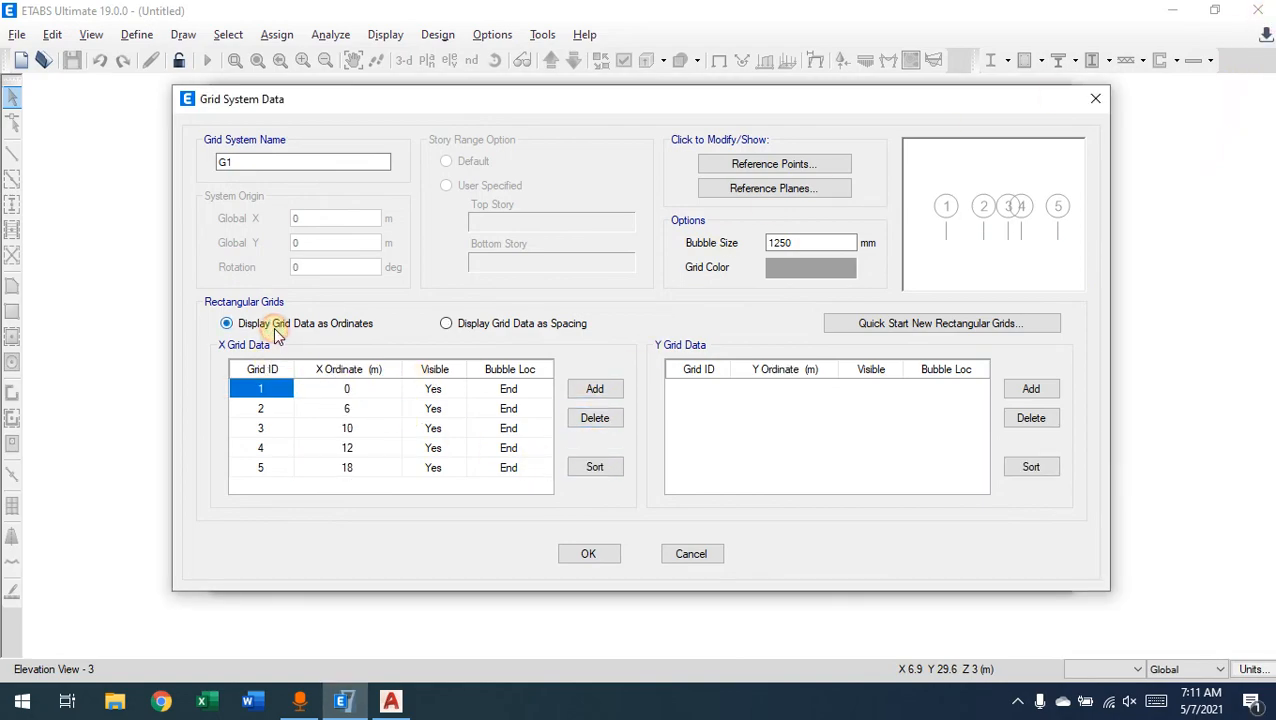
{"action": "left_click", "coordinate": [341, 396]}
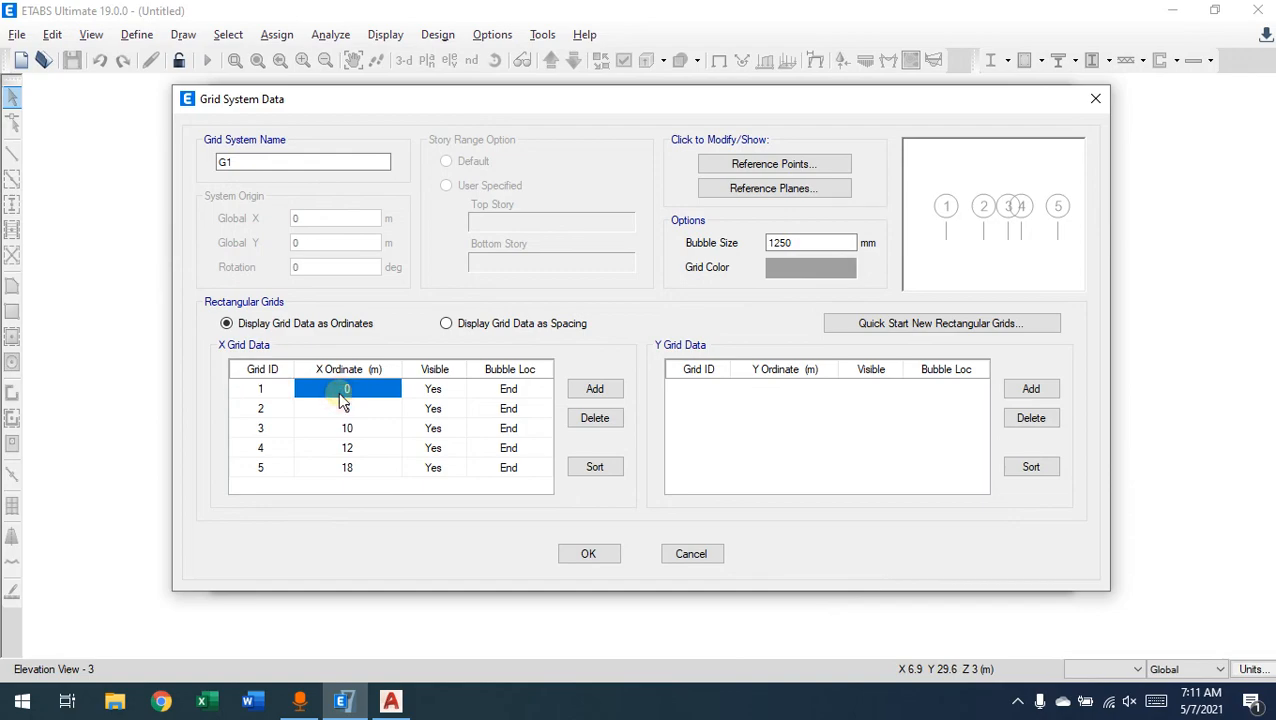
{"action": "type", "text": "1"}
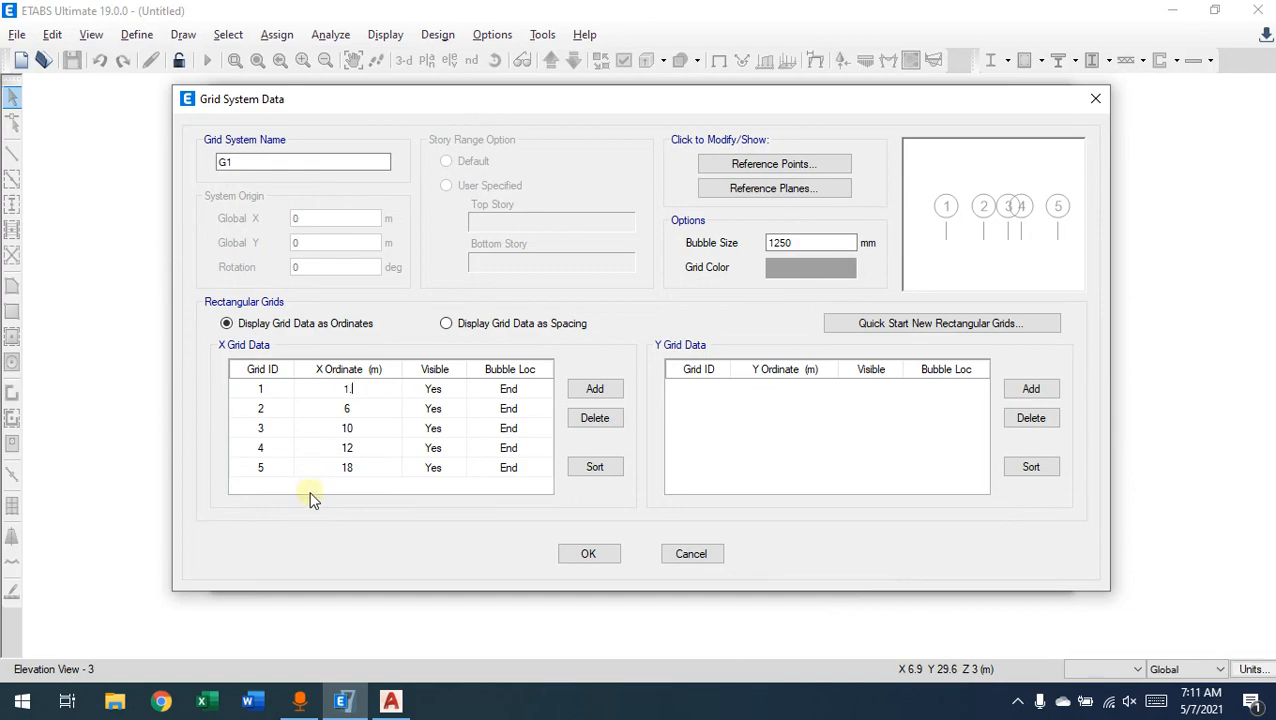
{"action": "key", "text": "alt+Tab"}
{"action": "key", "text": "alt+Tab"}
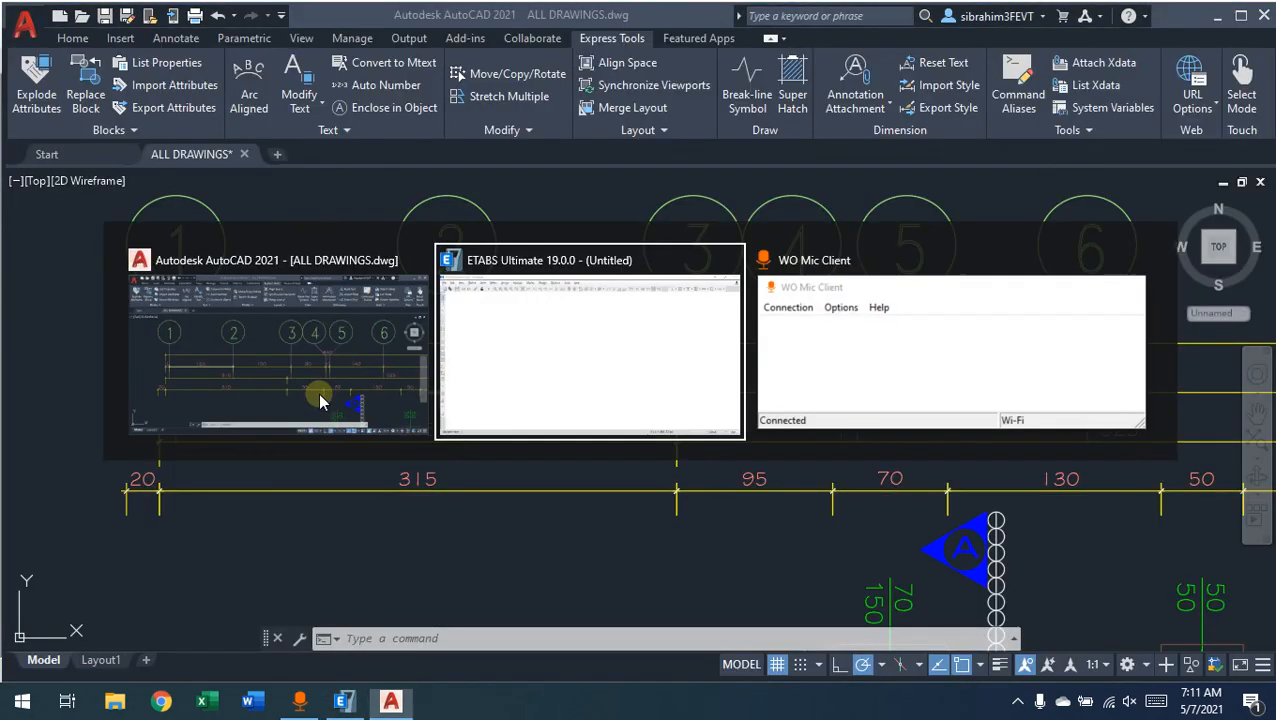
{"action": "type", "text": ".65"}
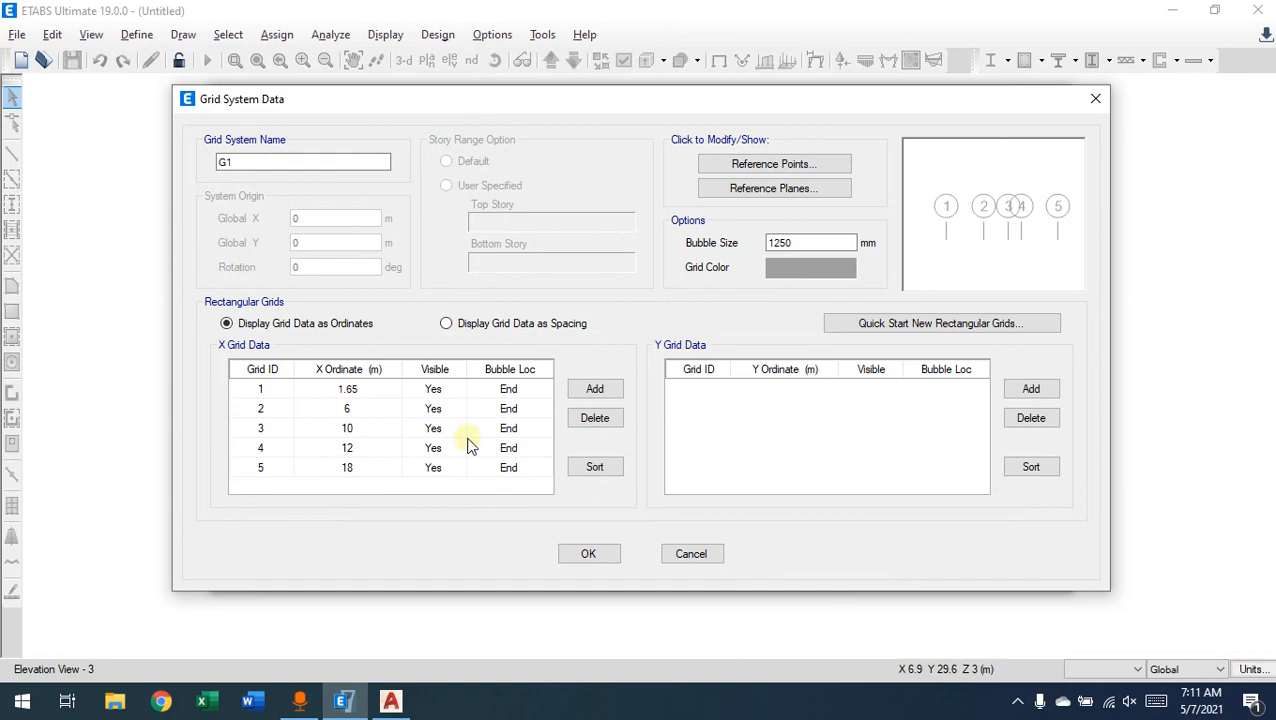
{"action": "left_click", "coordinate": [375, 410]}
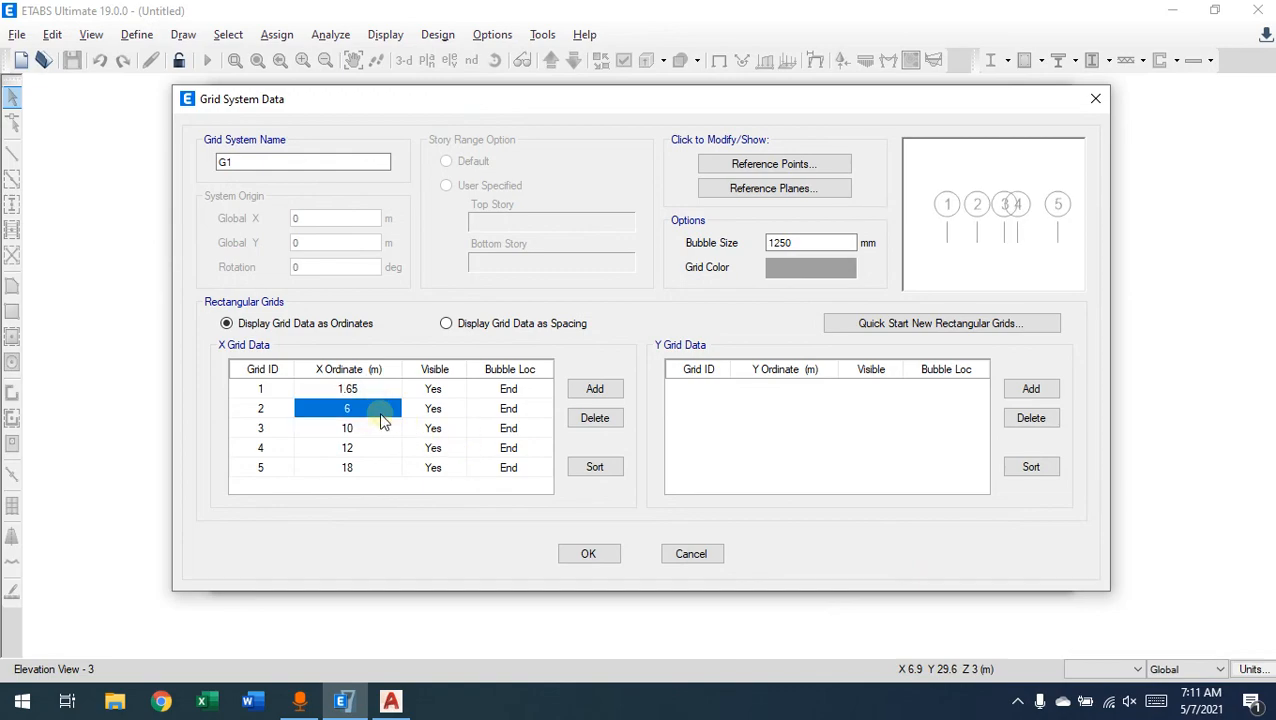
{"action": "left_click", "coordinate": [351, 390]}
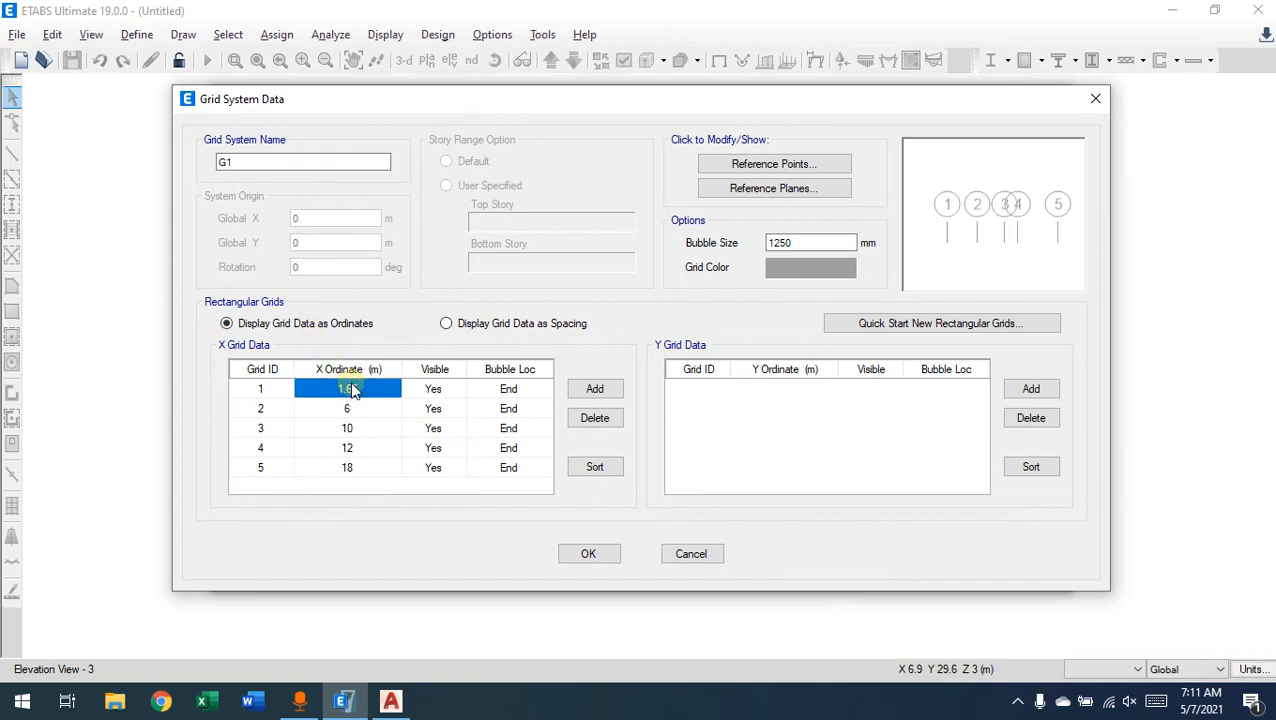
{"action": "type", "text": "0"}
Step: Set X grid line 2's ordinate to 1.65 m
{"action": "left_click", "coordinate": [363, 412]}
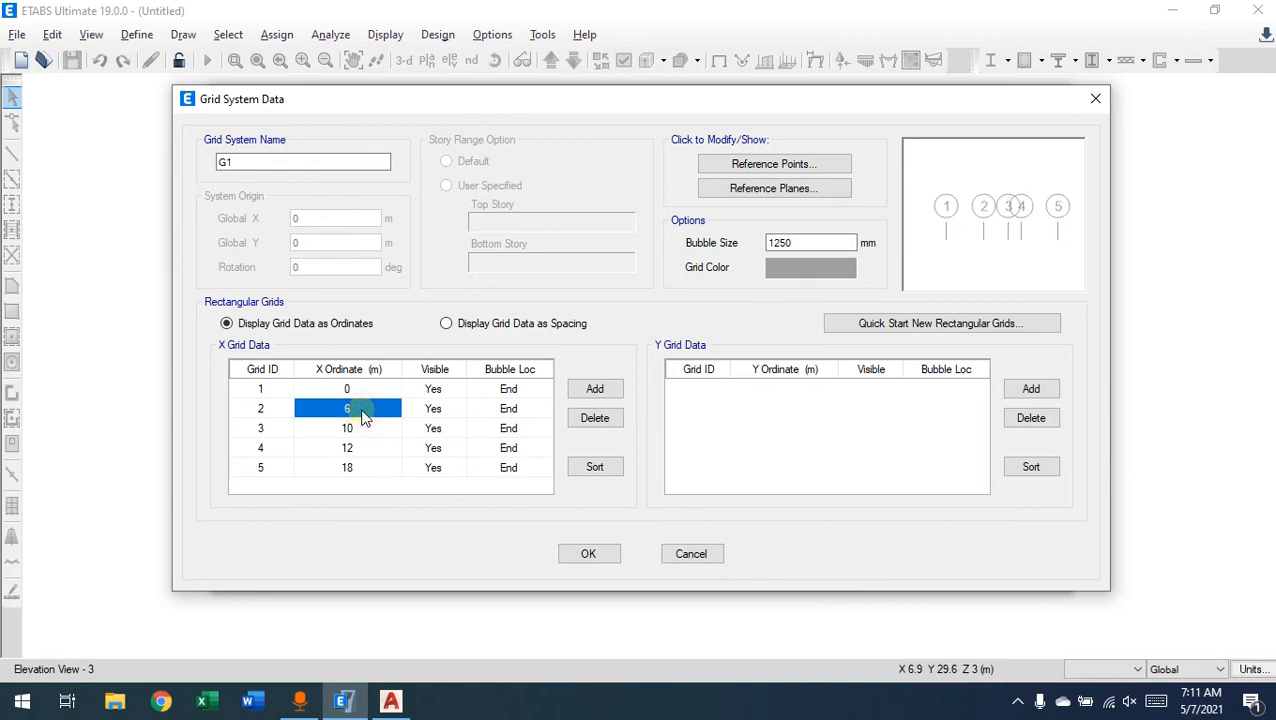
{"action": "type", "text": "1.65"}
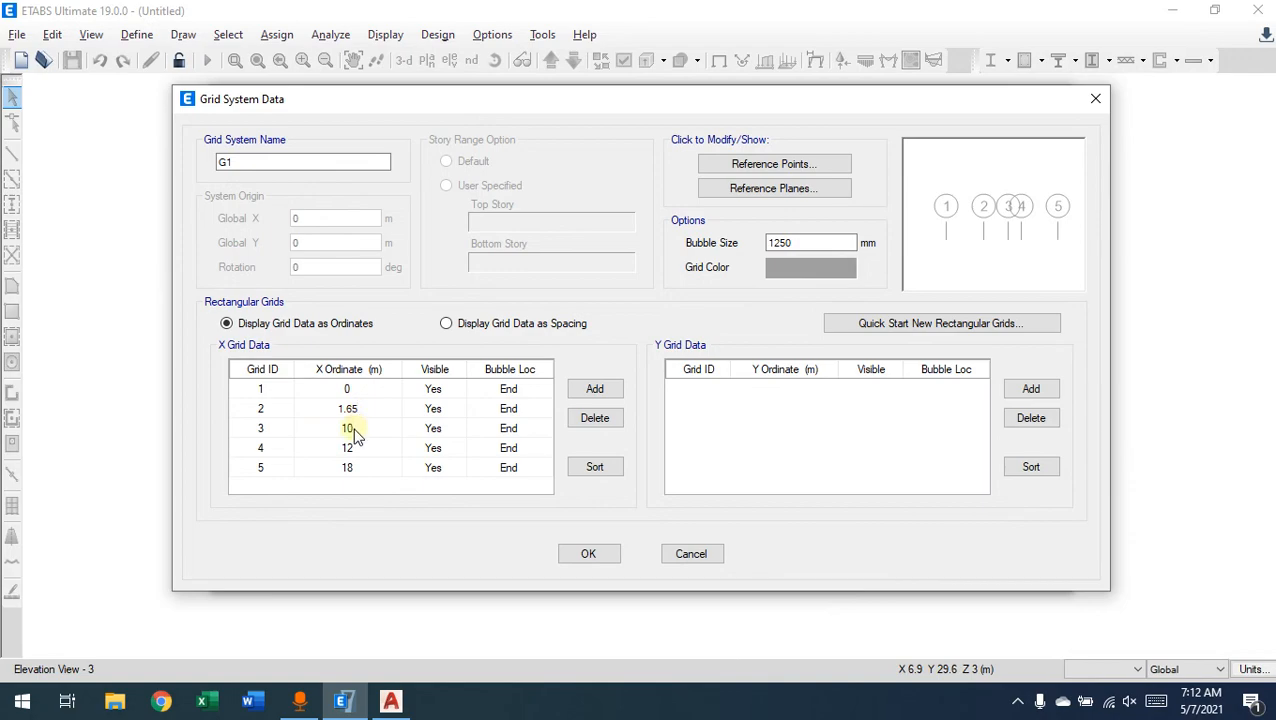
{"action": "left_click", "coordinate": [355, 434]}
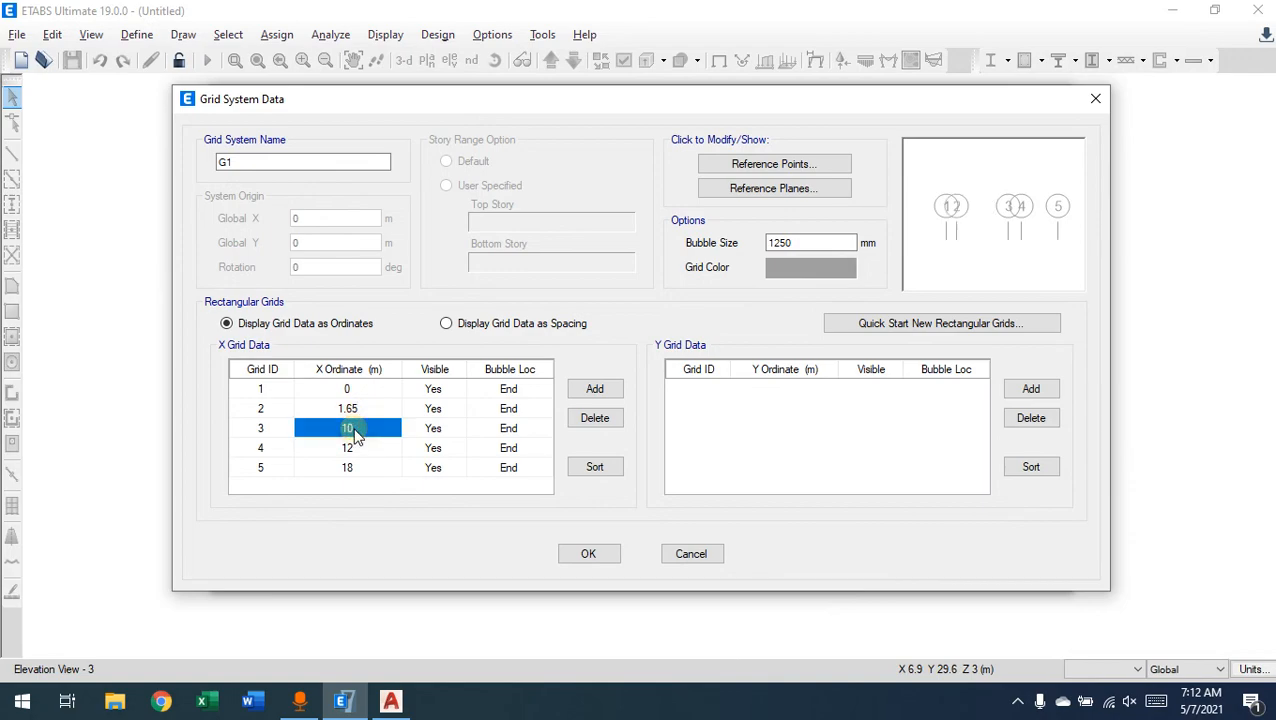
Step: Check the axis 2–3 dimension in AutoCAD, and in ETABS display the grid data as spacing with X grid line 2's spacing at 1.5 m
{"action": "left_click", "coordinate": [391, 701]}
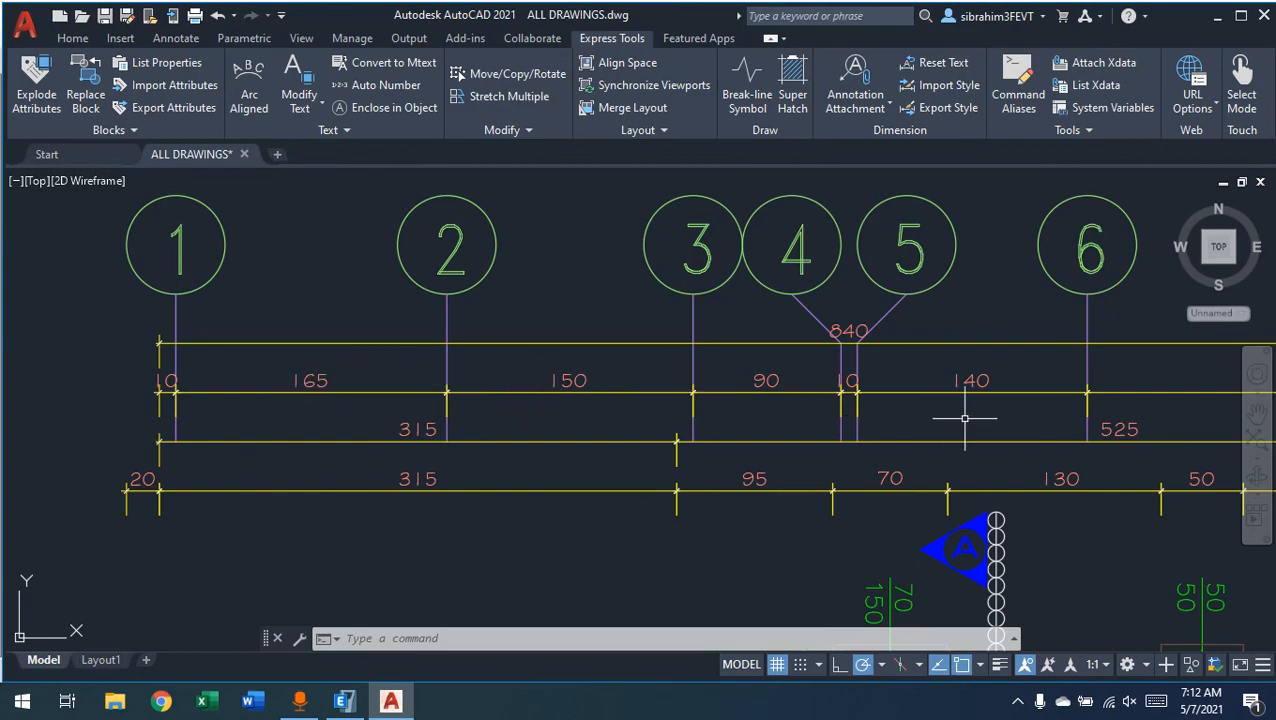
{"action": "left_click", "coordinate": [342, 701]}
{"action": "left_click", "coordinate": [543, 330]}
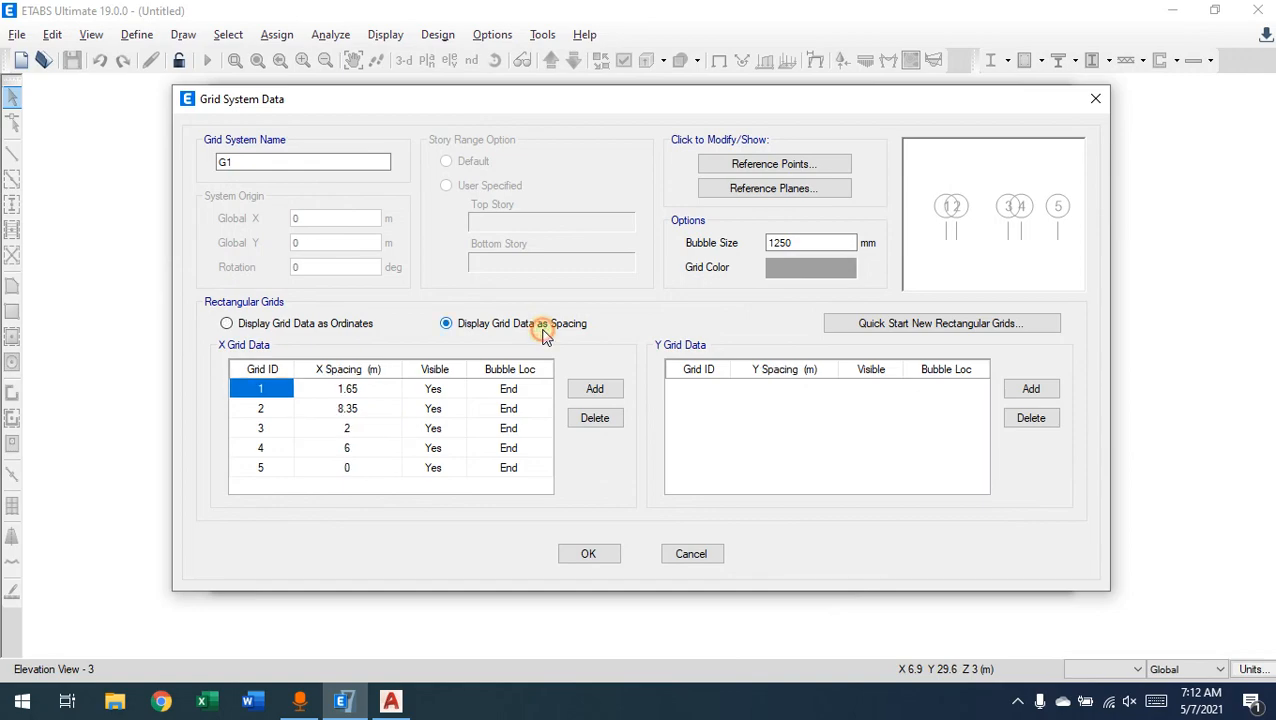
{"action": "left_click", "coordinate": [374, 414]}
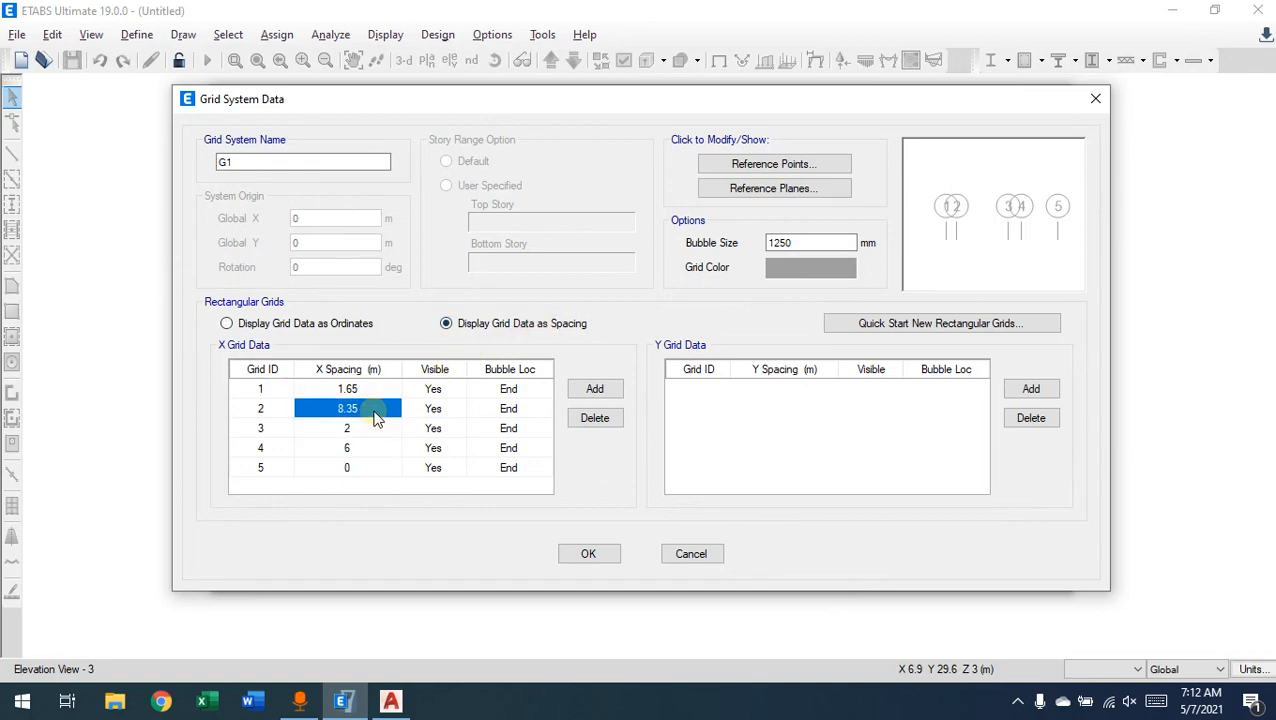
{"action": "left_click", "coordinate": [390, 701]}
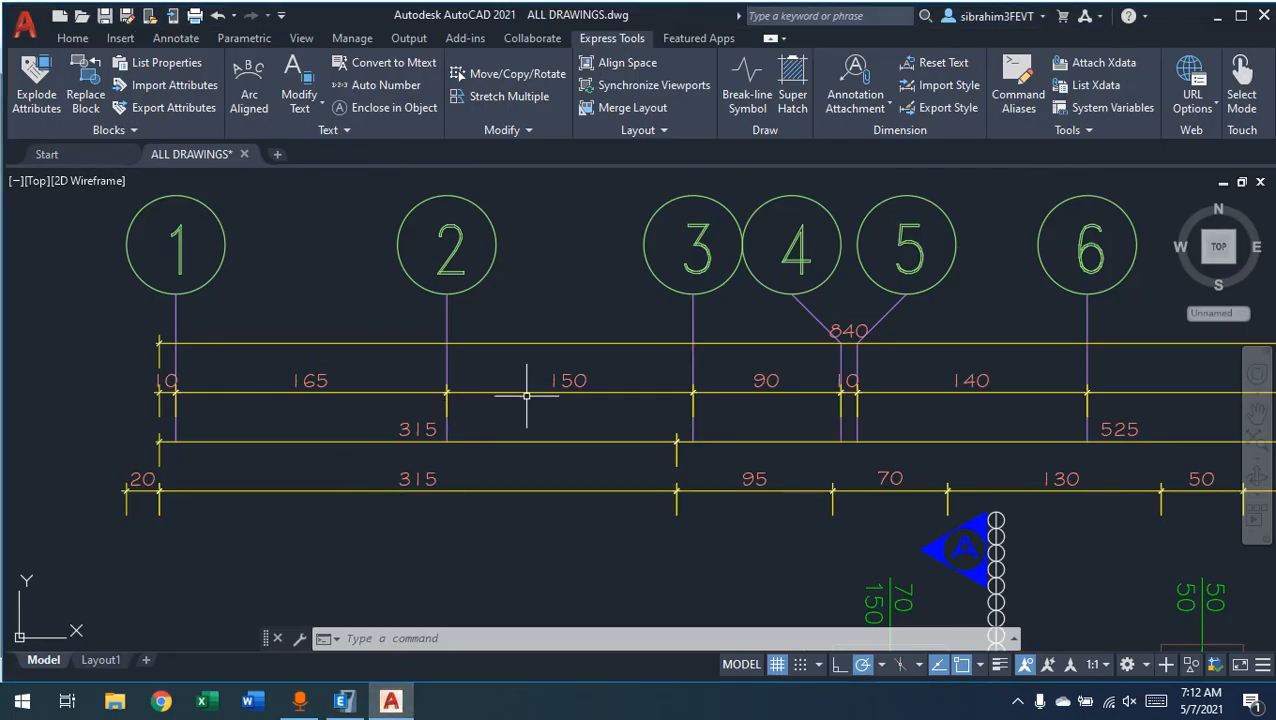
{"action": "left_click", "coordinate": [390, 703]}
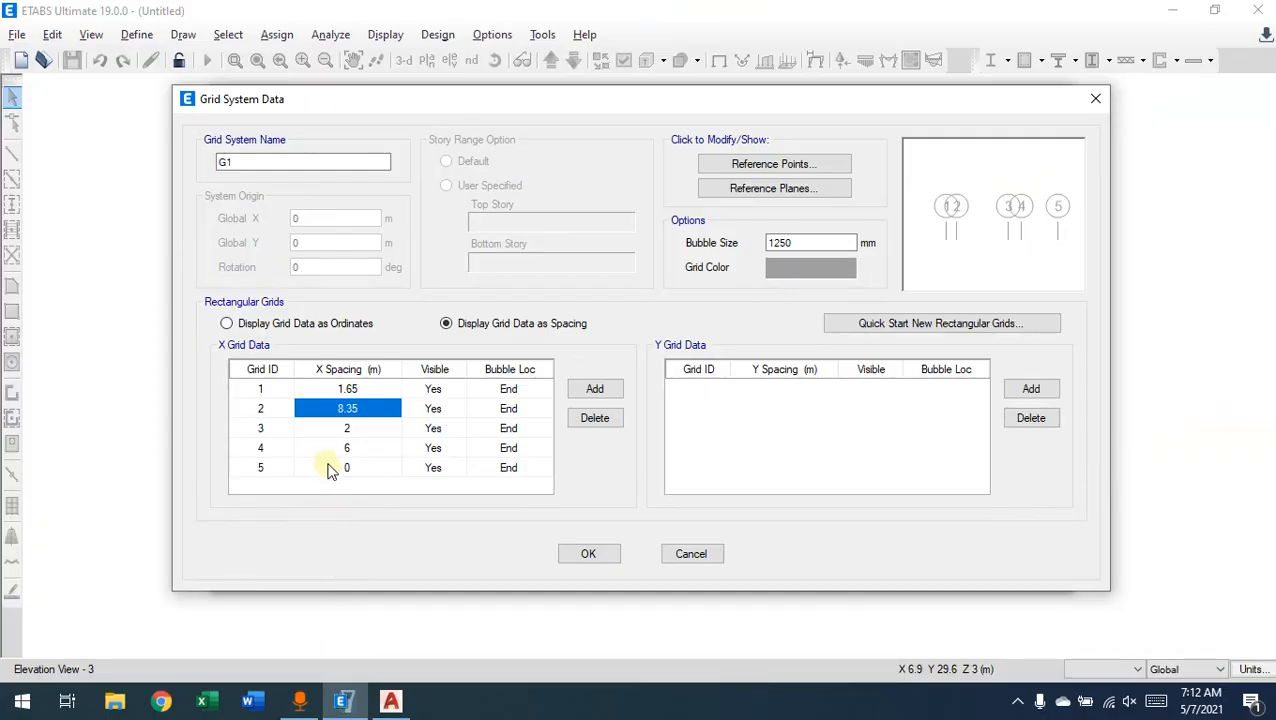
{"action": "type", "text": "1.5"}
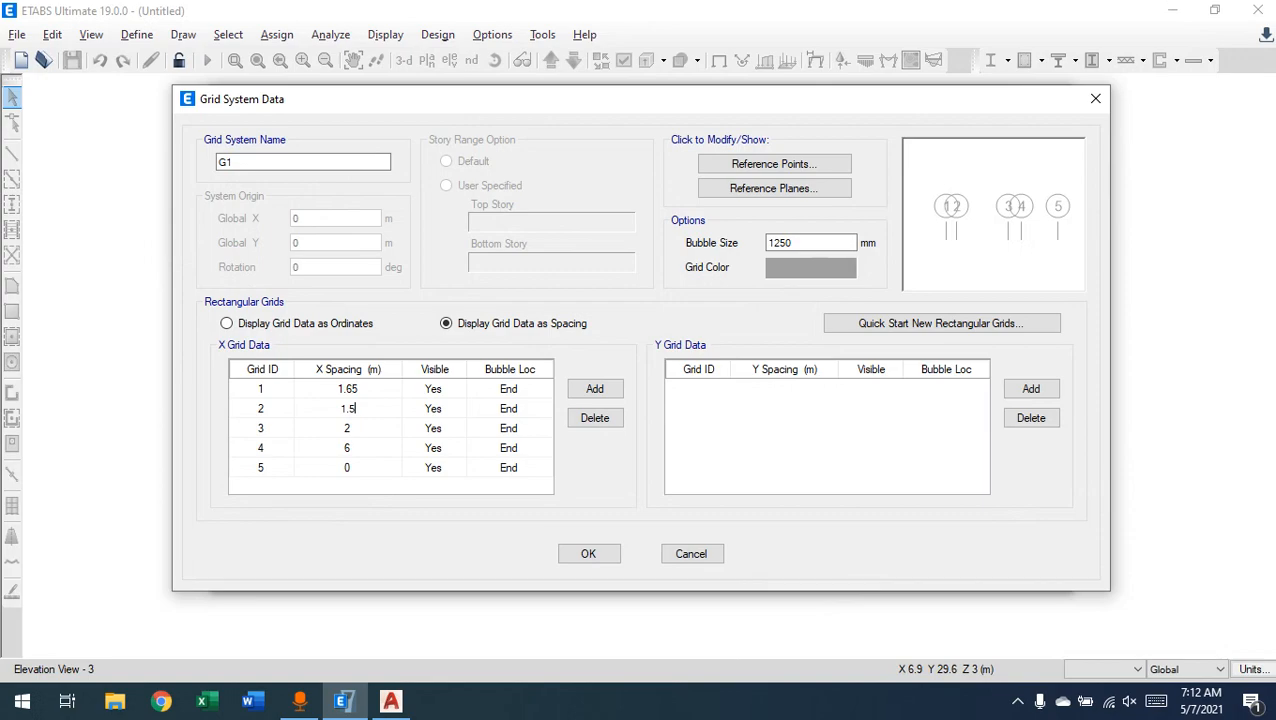
Step: Set the X spacing of grid line 3 to 0.9 m and of grid line 4 to 0.1 m
{"action": "key", "text": "Return"}
{"action": "type", "text": "0.9"}
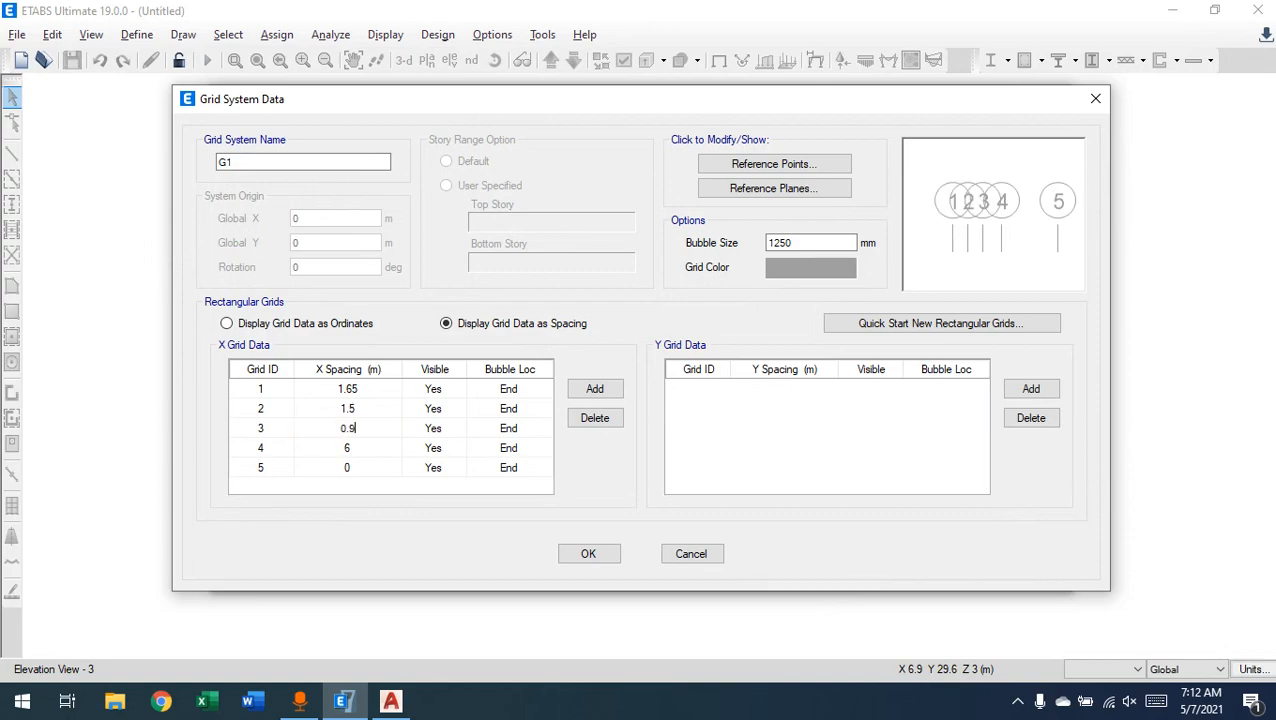
{"action": "left_click", "coordinate": [323, 454]}
{"action": "type", "text": "0.1"}
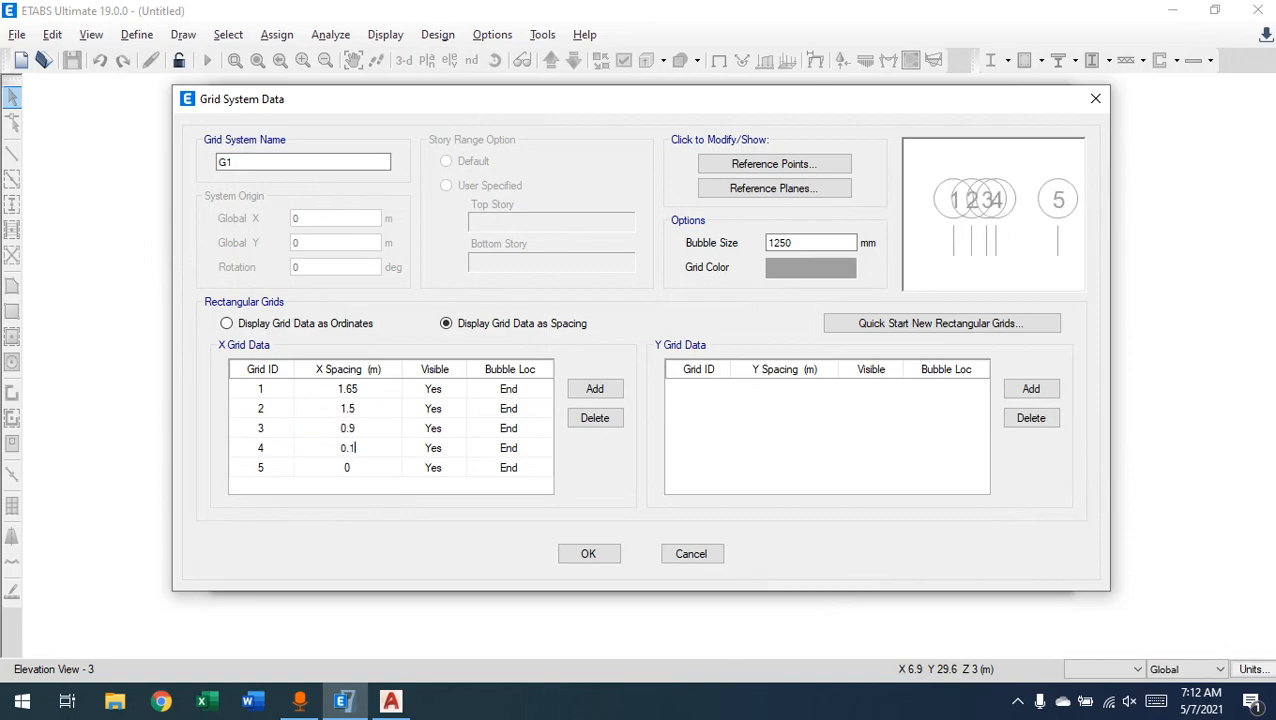
{"action": "key", "text": "Return"}
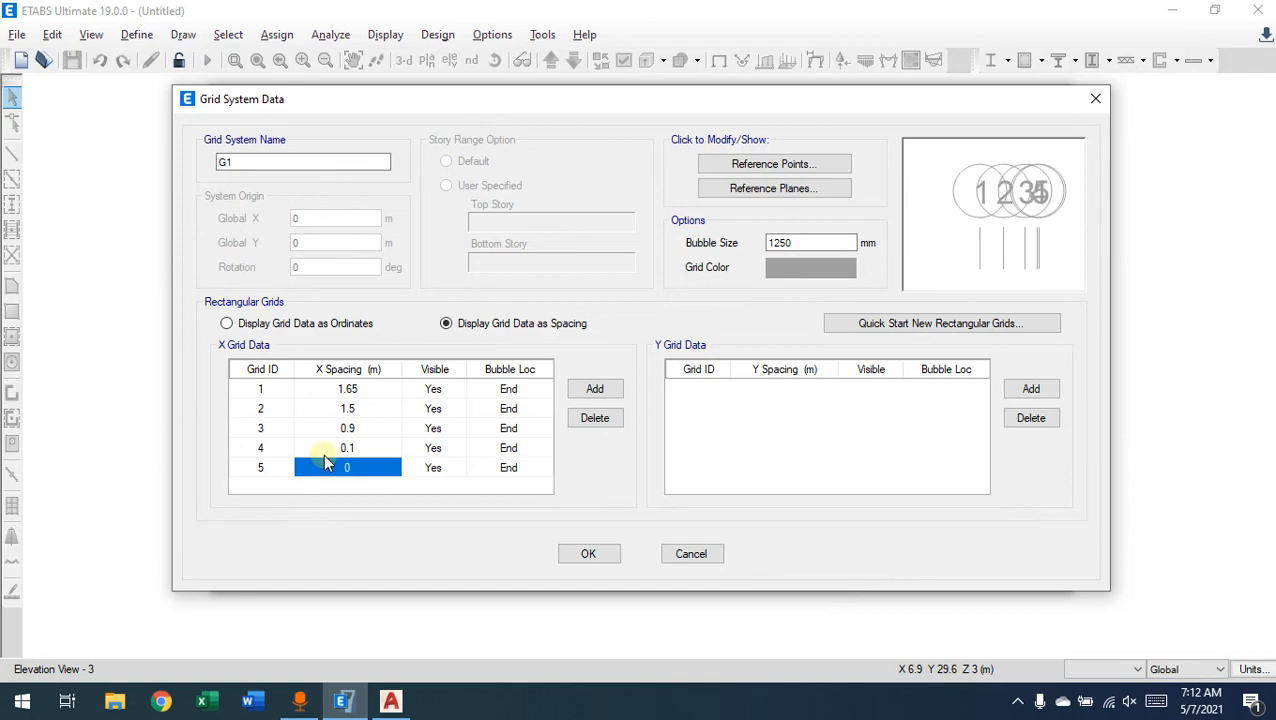
Step: Try grid bubble sizes of 400 mm and 300 mm, and settle on a bubble size of 150 mm
{"action": "left_click", "coordinate": [763, 244]}
{"action": "left_click_drag", "start_coordinate": [806, 244], "coordinate": [772, 243]}
{"action": "type", "text": "400"}
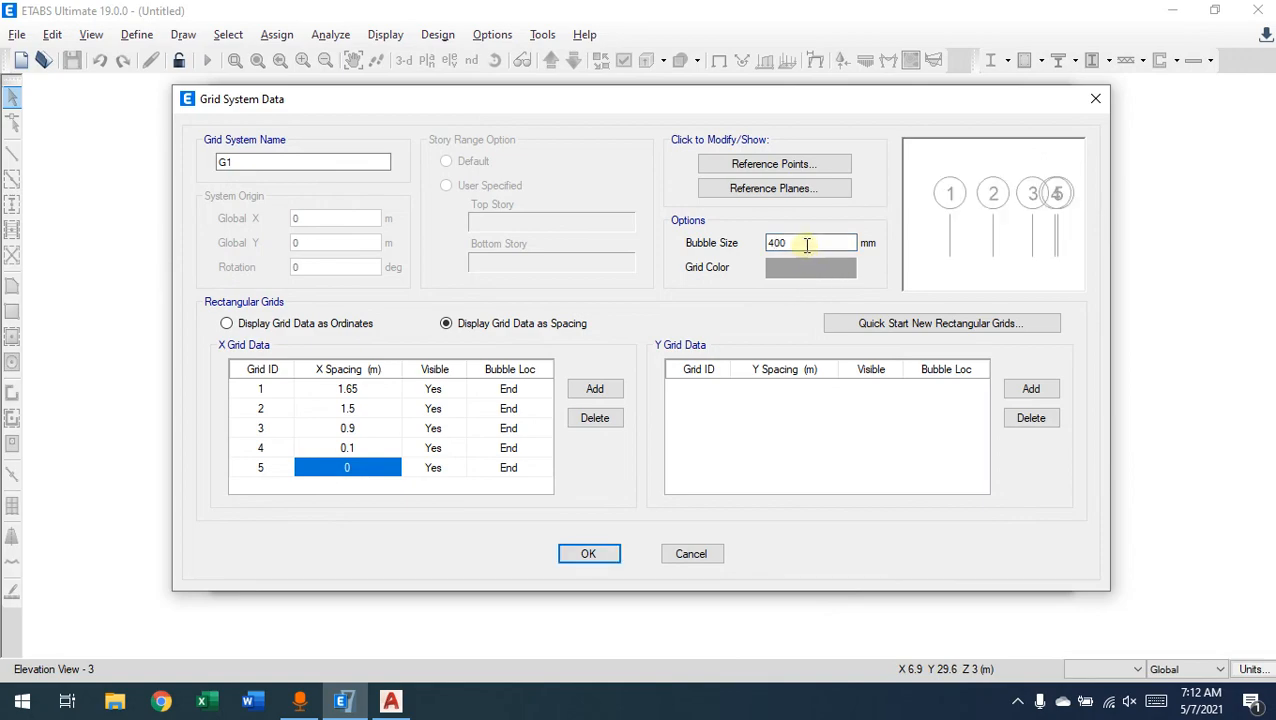
{"action": "left_click_drag", "start_coordinate": [806, 244], "coordinate": [770, 243]}
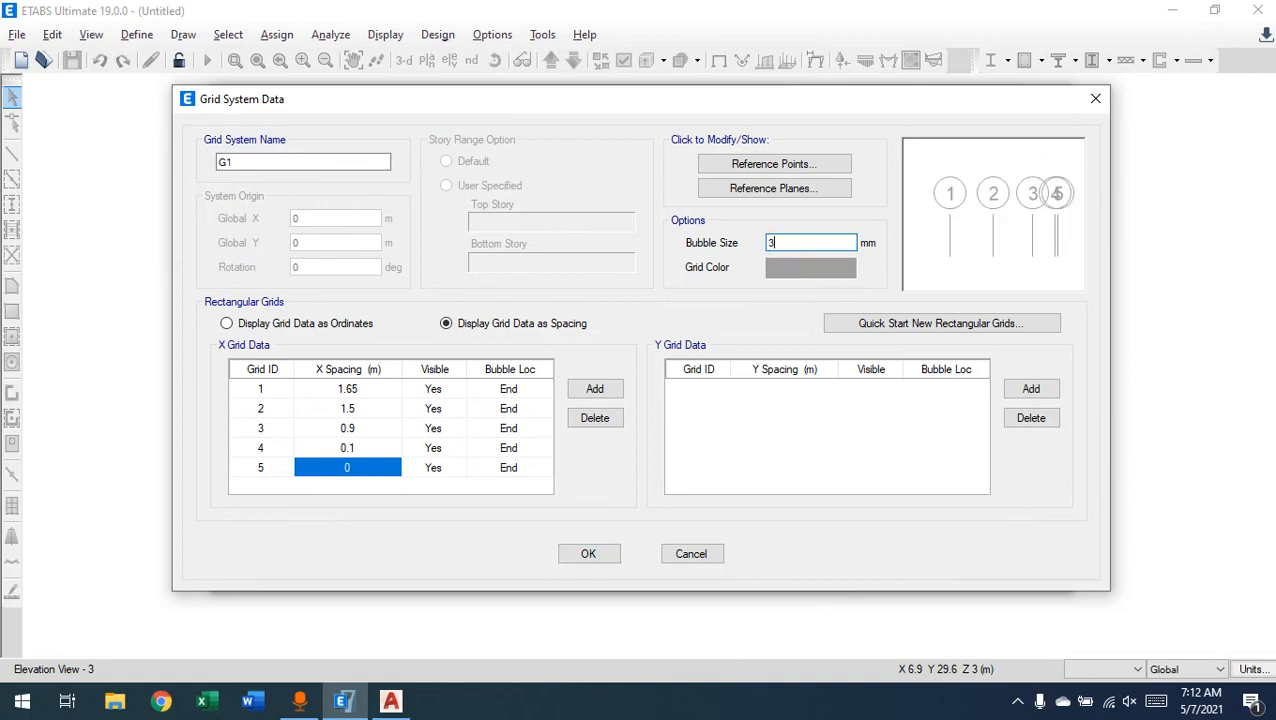
{"action": "type", "text": "300"}
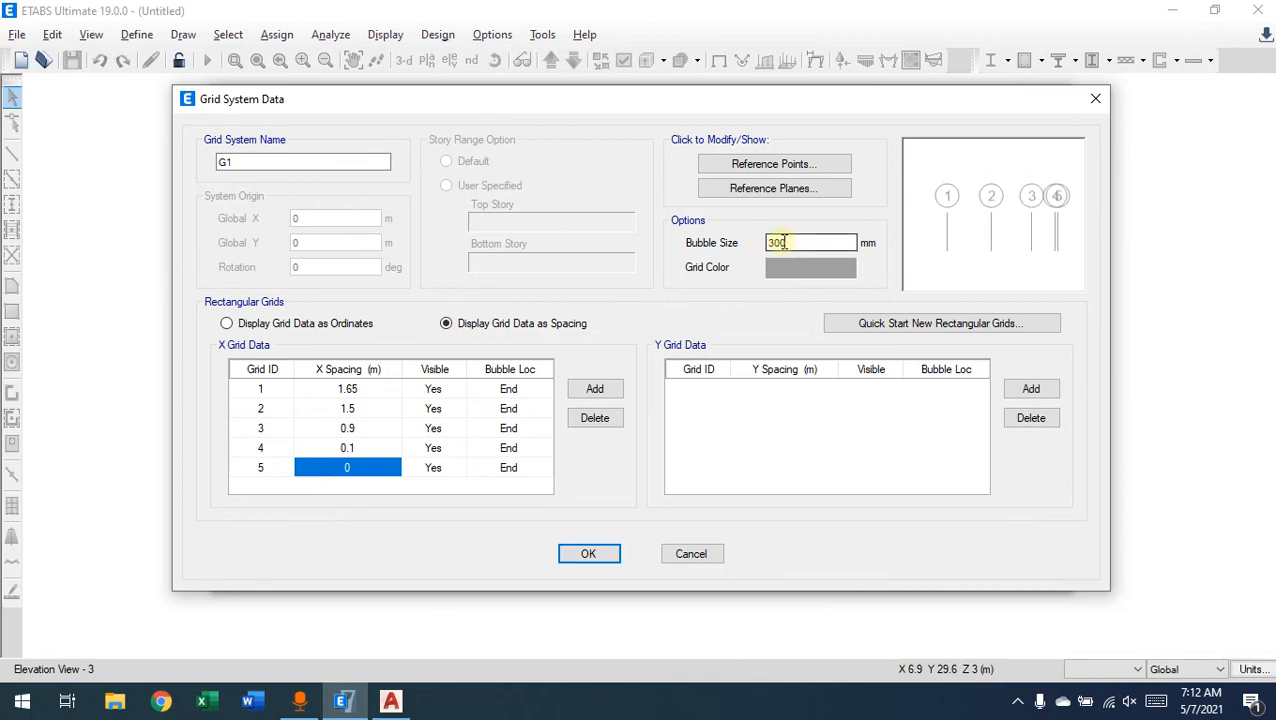
{"action": "left_click_drag", "start_coordinate": [804, 240], "coordinate": [752, 243]}
{"action": "type", "text": "1"}
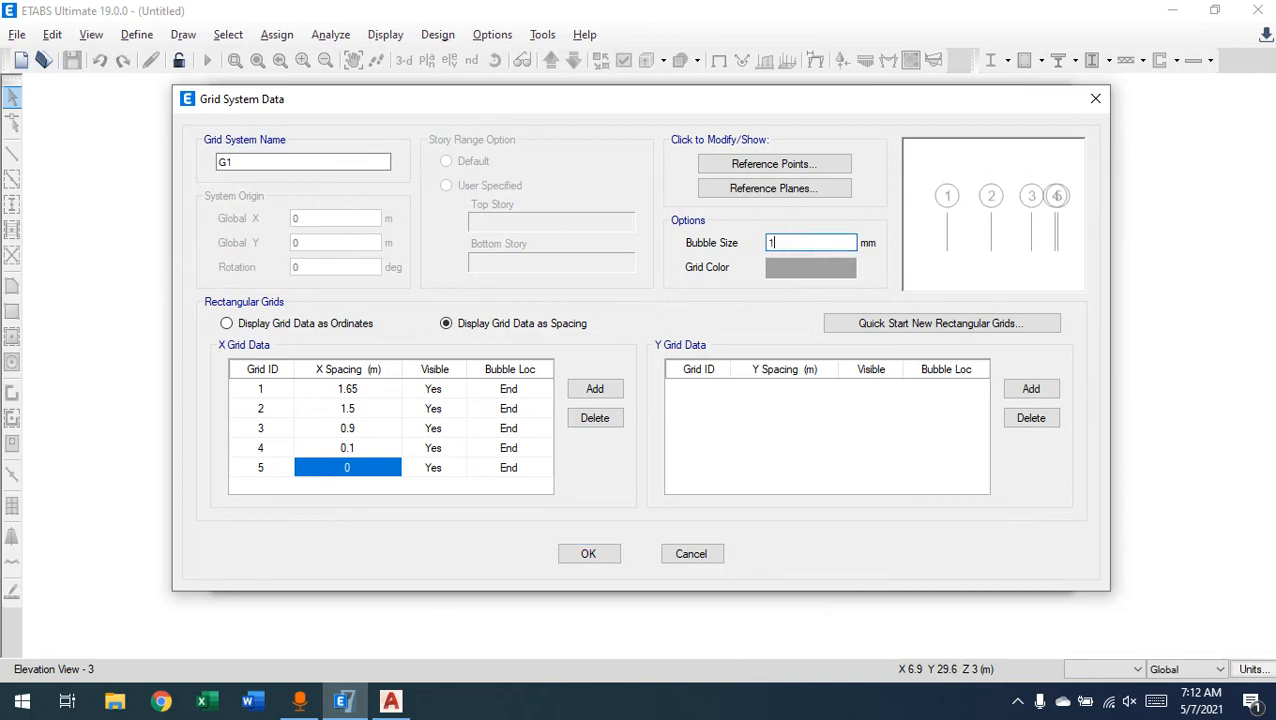
{"action": "type", "text": "50"}
{"action": "left_click", "coordinate": [799, 280]}
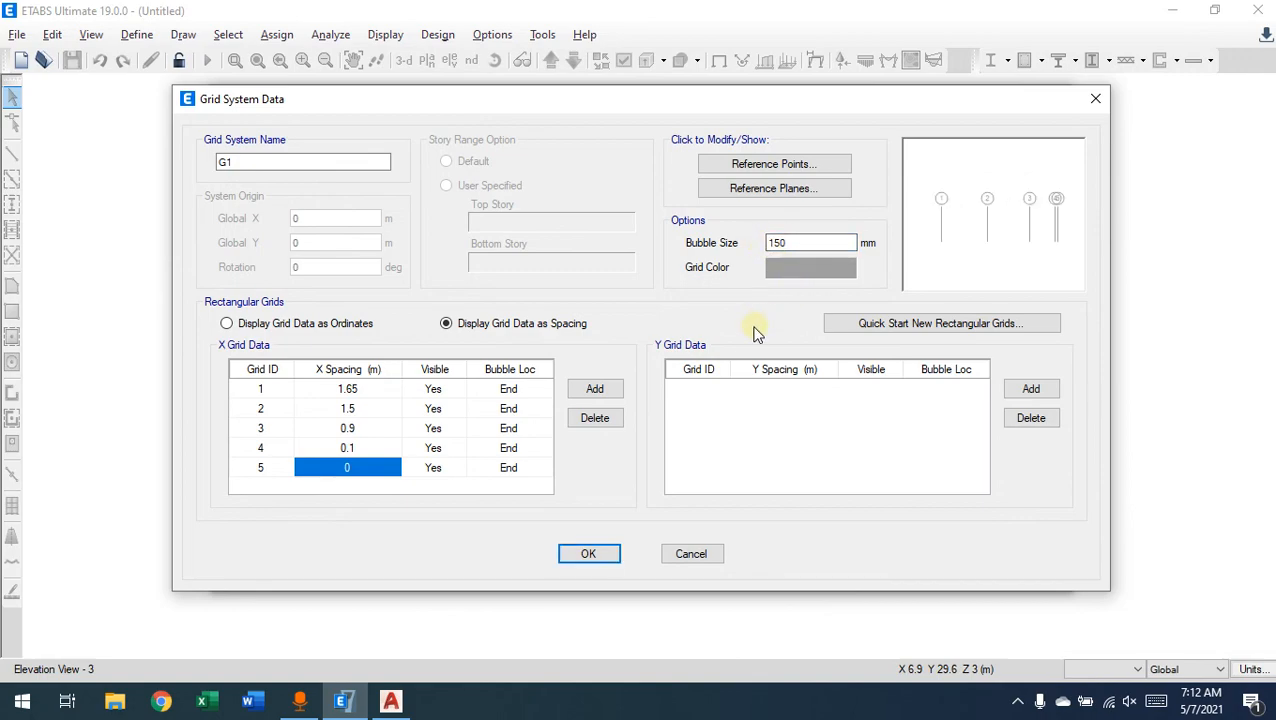
Step: Switch to AutoCAD, dismiss the licence notice, check the dimensions between axes 5 and 7, and return to the ETABS grid data
{"action": "left_click", "coordinate": [348, 472]}
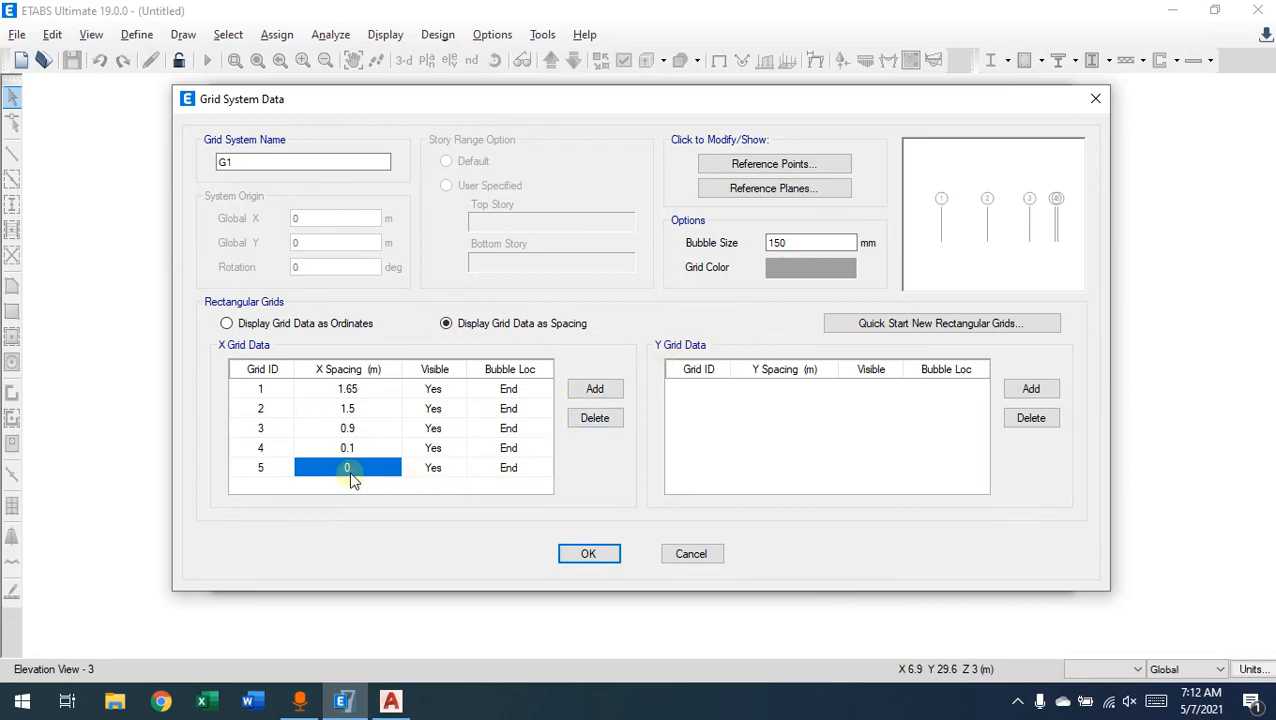
{"action": "left_click", "coordinate": [391, 700]}
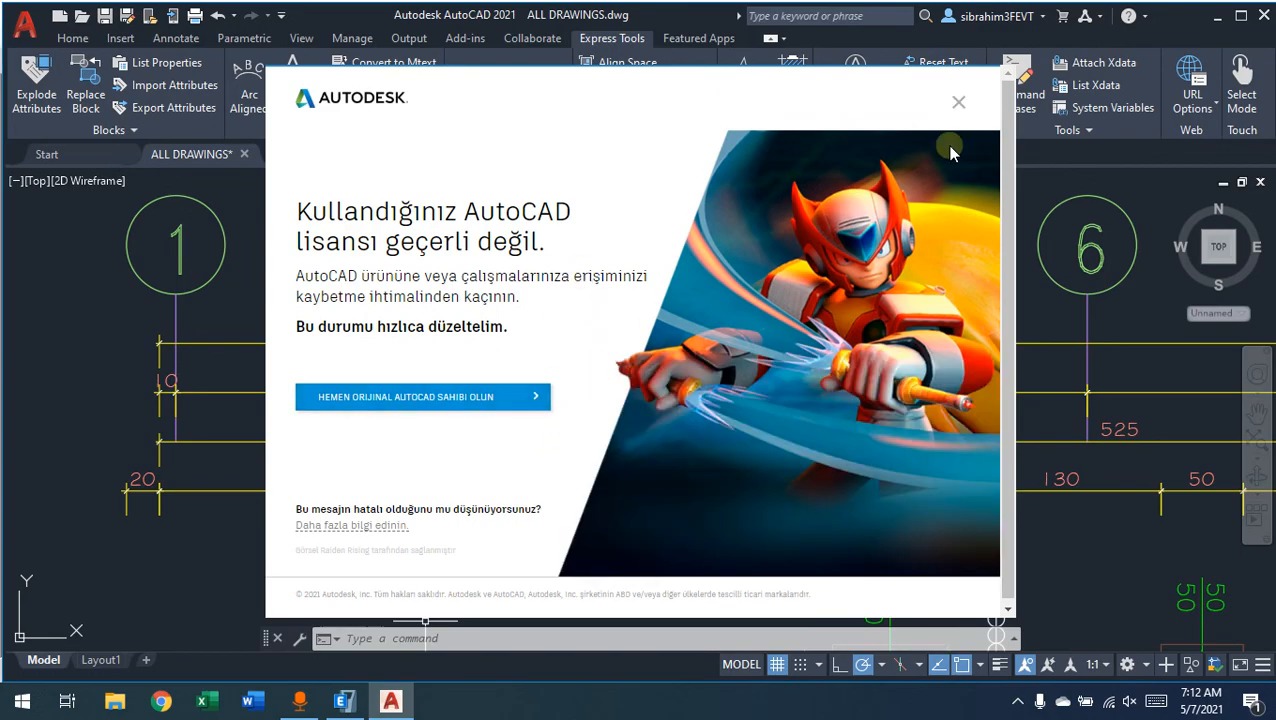
{"action": "left_click", "coordinate": [958, 104]}
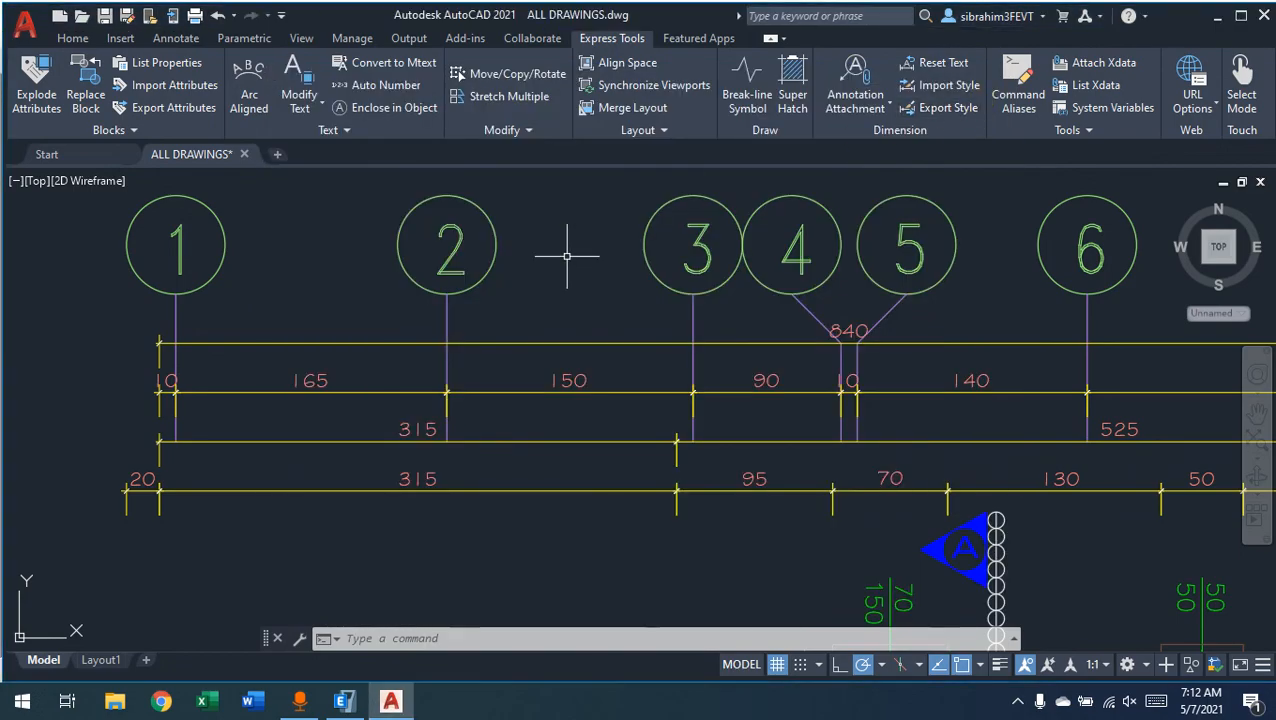
{"action": "middle_click_drag", "start_coordinate": [866, 399], "coordinate": [430, 399]}
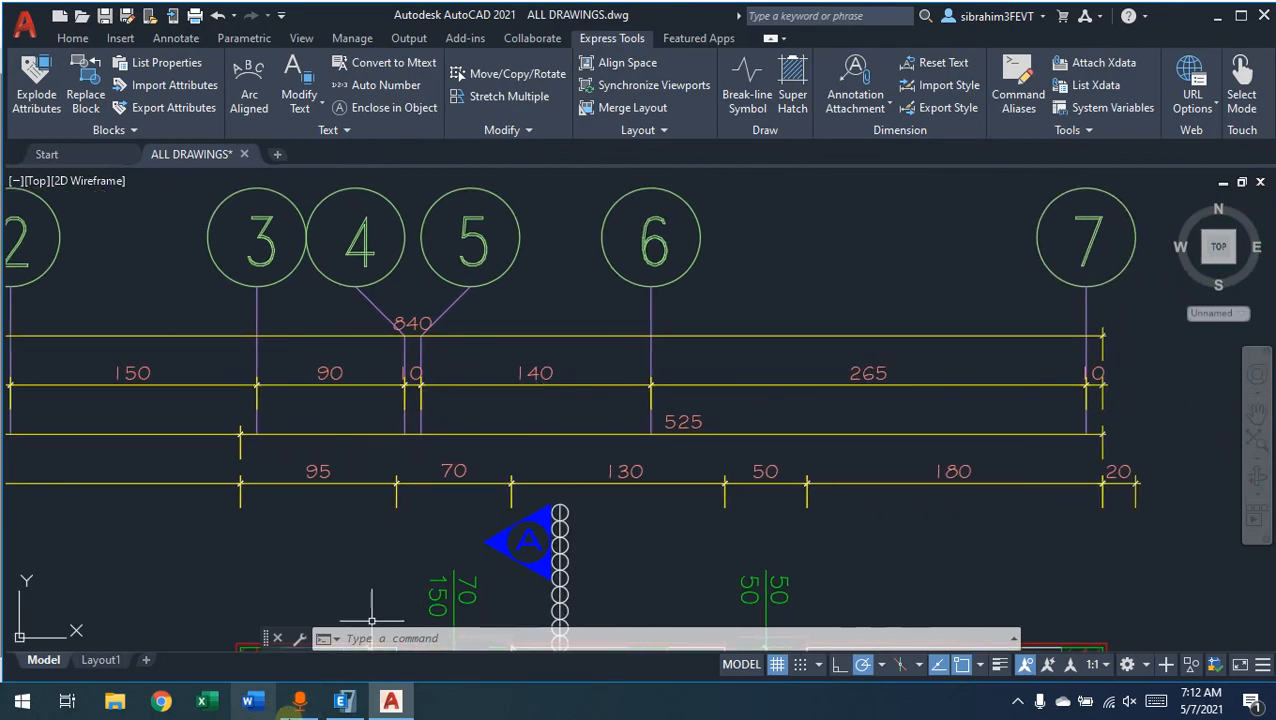
{"action": "left_click", "coordinate": [343, 700]}
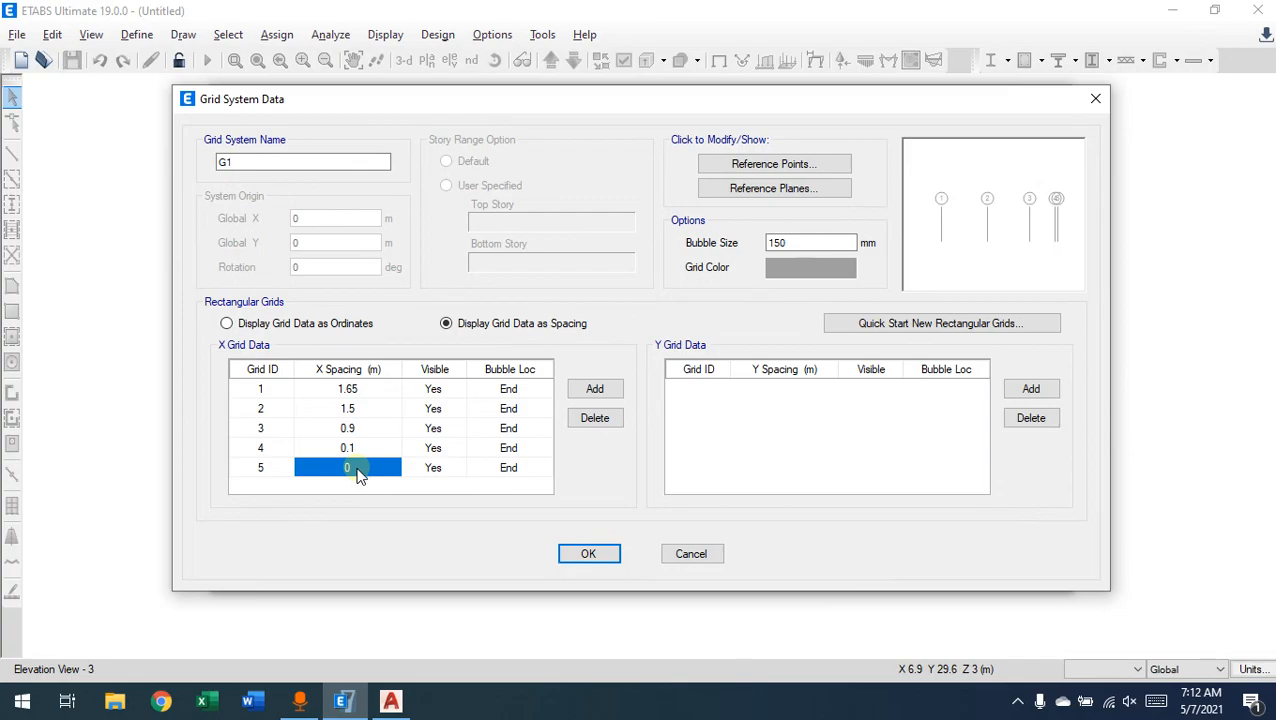
{"action": "left_click", "coordinate": [393, 702]}
{"action": "left_click", "coordinate": [391, 702]}
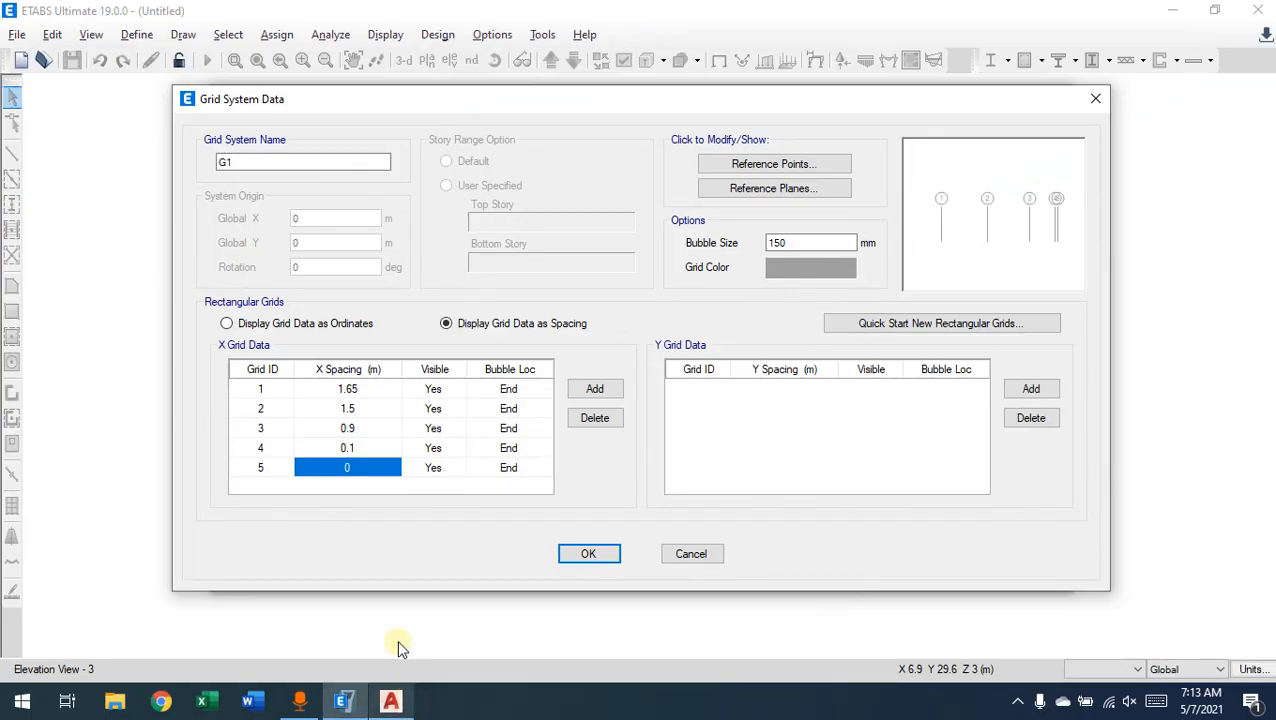
Step: Add X grid line 6 and set grid line 5's spacing to 1.4 m
{"action": "left_click", "coordinate": [352, 467]}
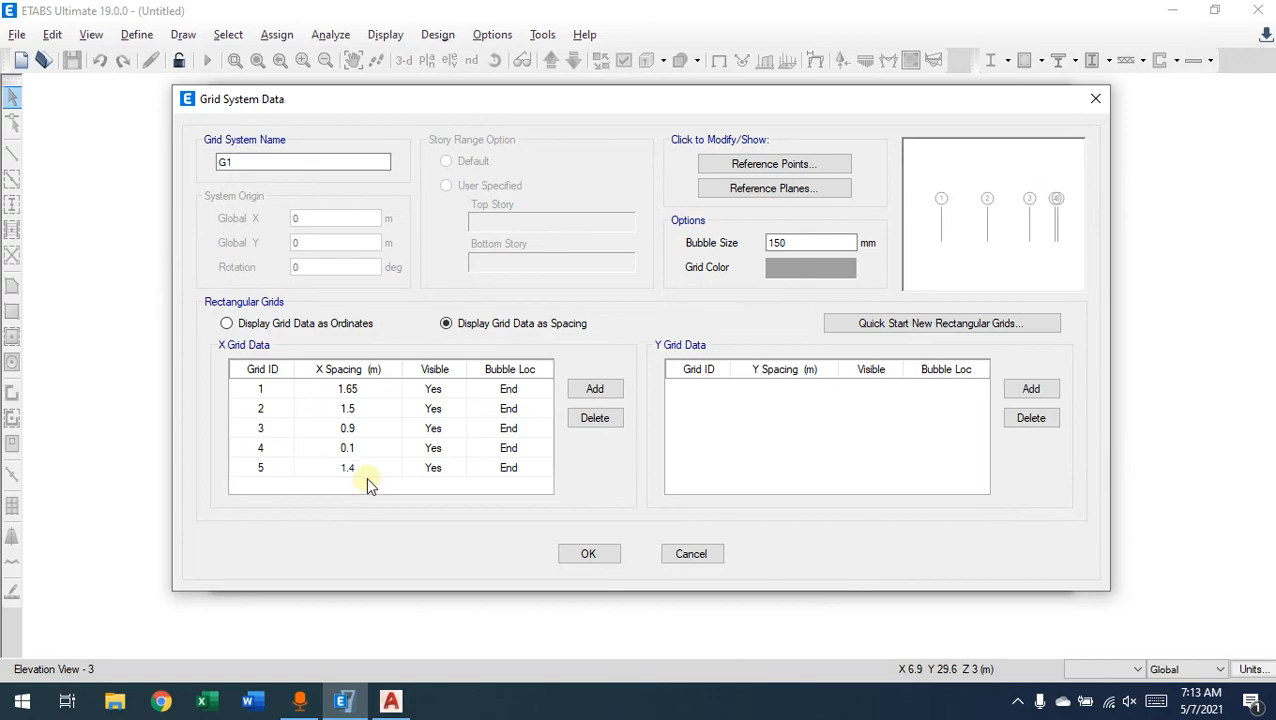
{"action": "key", "text": "Return"}
{"action": "left_click", "coordinate": [590, 391]}
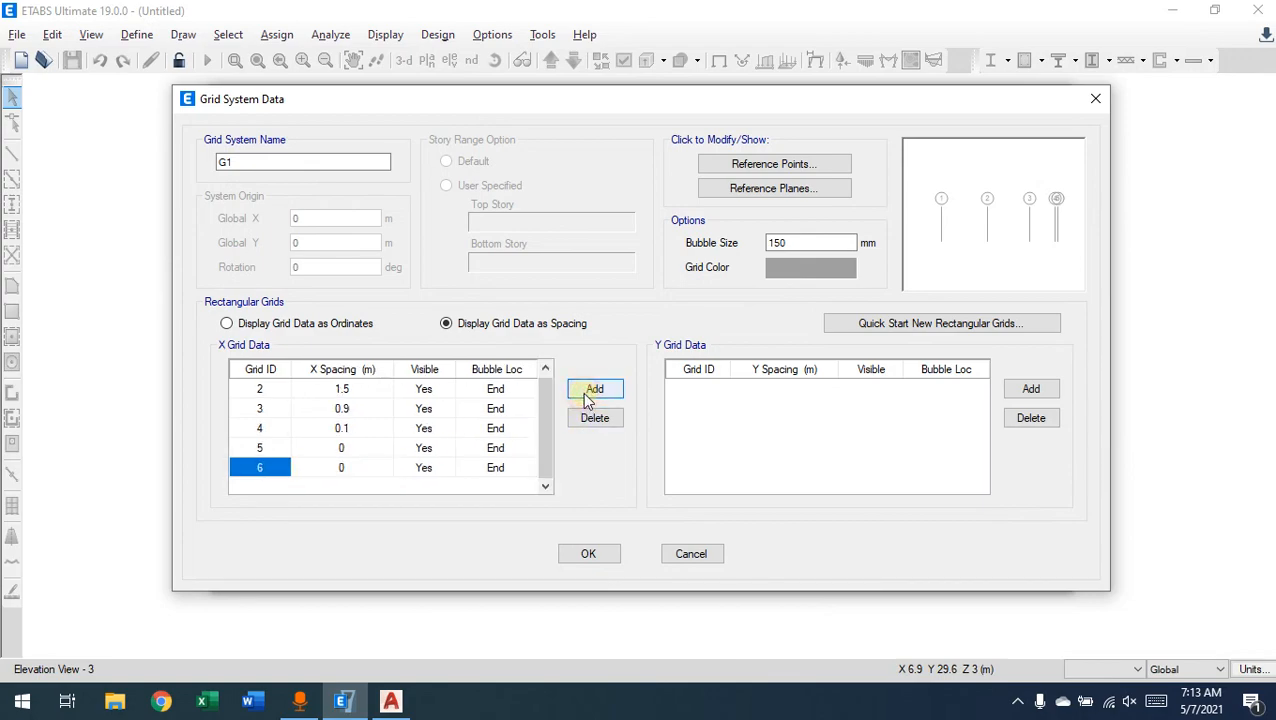
{"action": "left_click", "coordinate": [356, 449]}
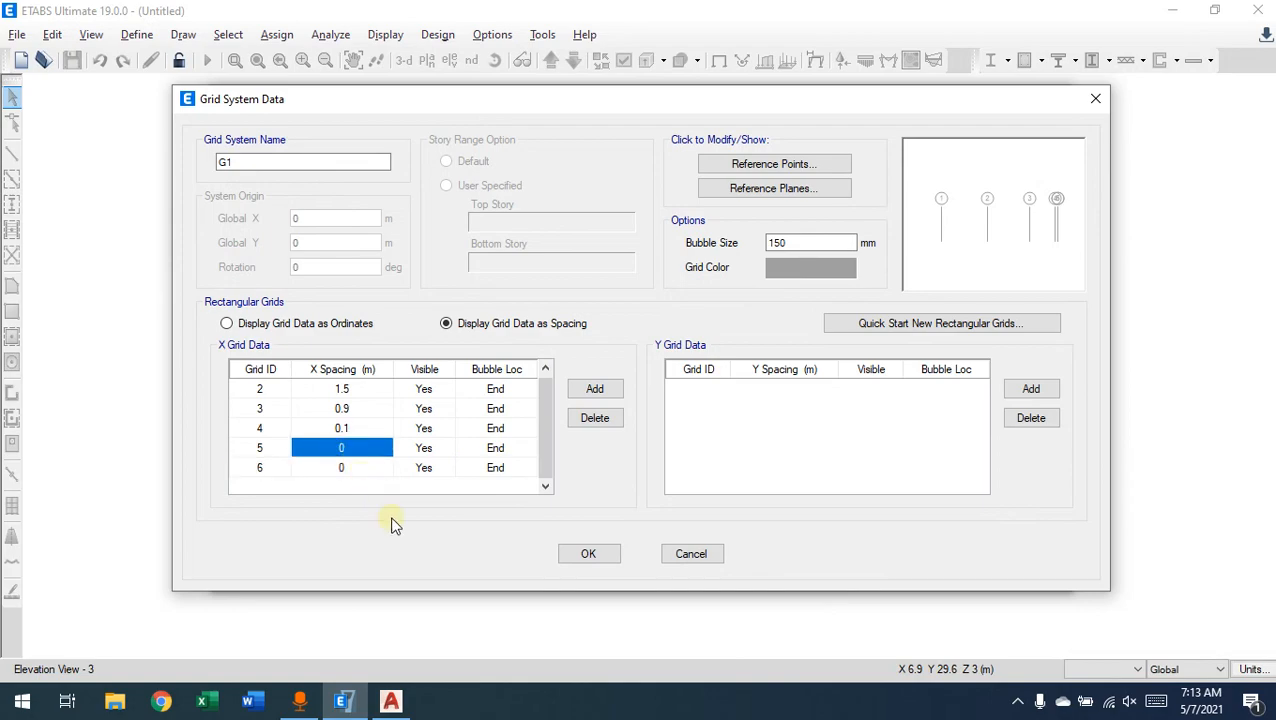
{"action": "type", "text": "1.4"}
Step: Add X grid line 7, set grid line 6's spacing to 2.65 m, and review the X grid list
{"action": "left_click", "coordinate": [594, 389]}
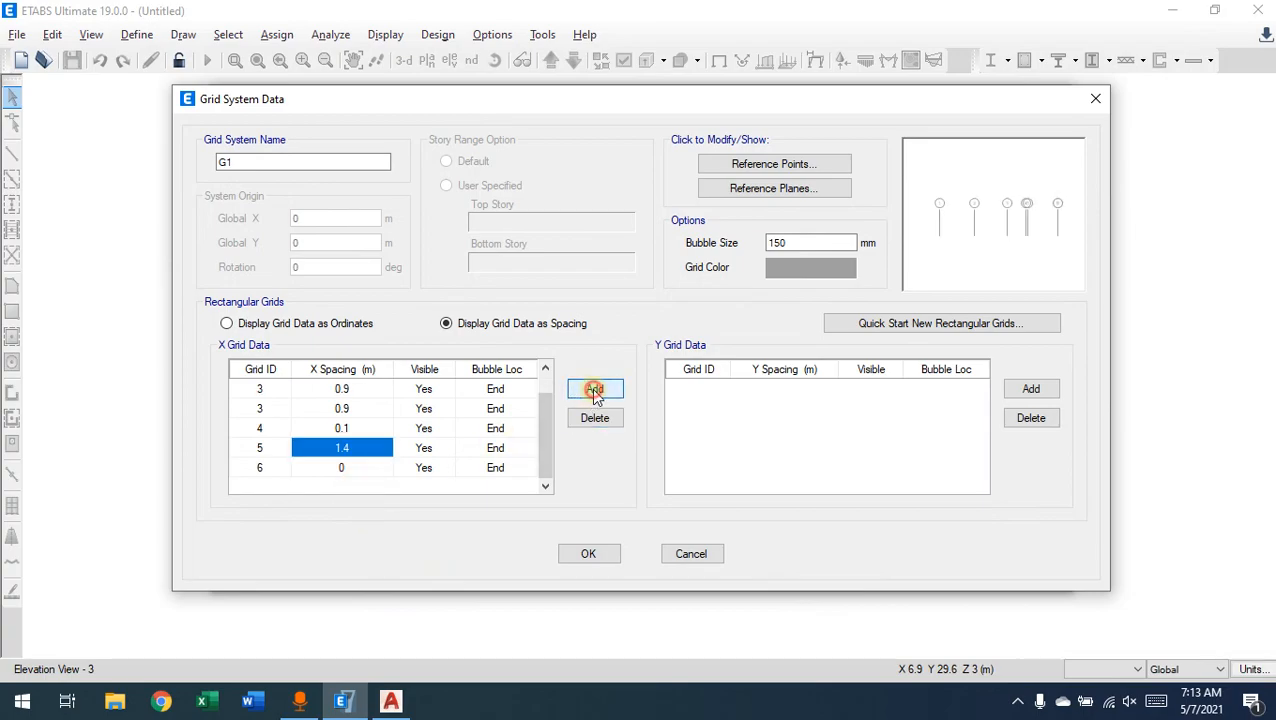
{"action": "left_click", "coordinate": [363, 449]}
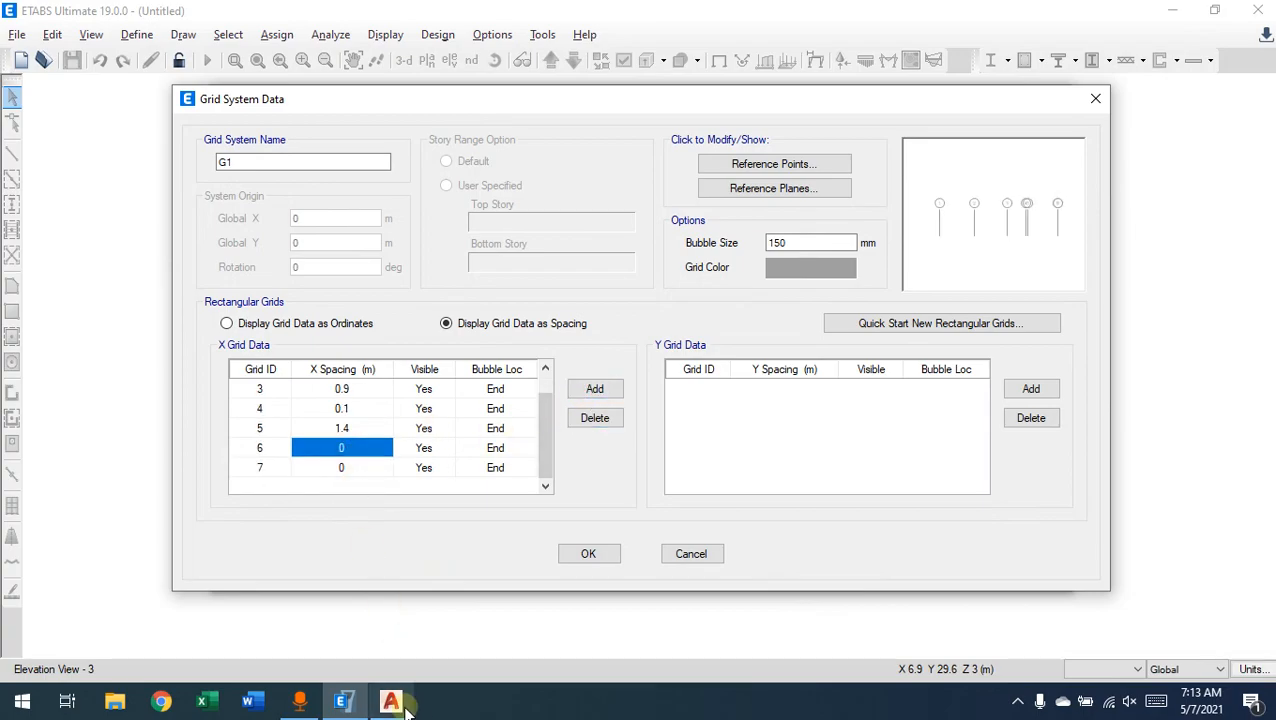
{"action": "left_click", "coordinate": [405, 708]}
{"action": "left_click", "coordinate": [405, 708]}
{"action": "type", "text": "2.65"}
{"action": "left_click", "coordinate": [355, 477]}
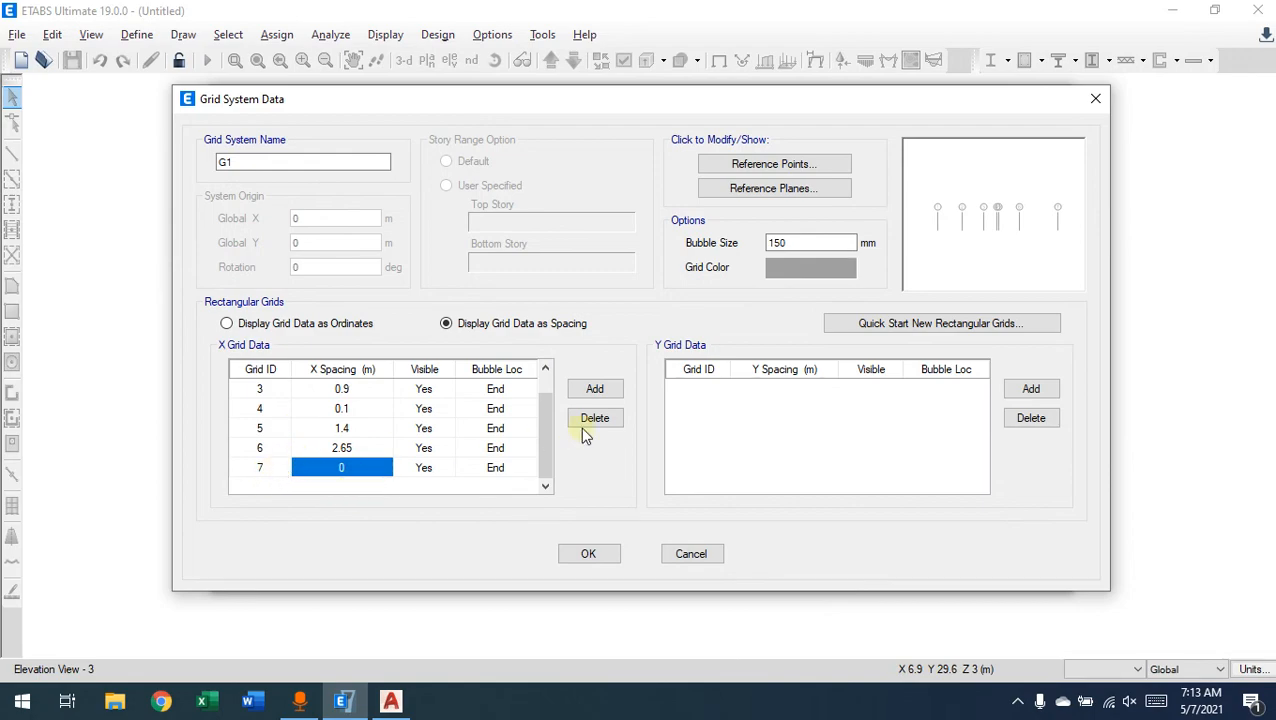
{"action": "left_click_drag", "start_coordinate": [551, 447], "coordinate": [543, 389]}
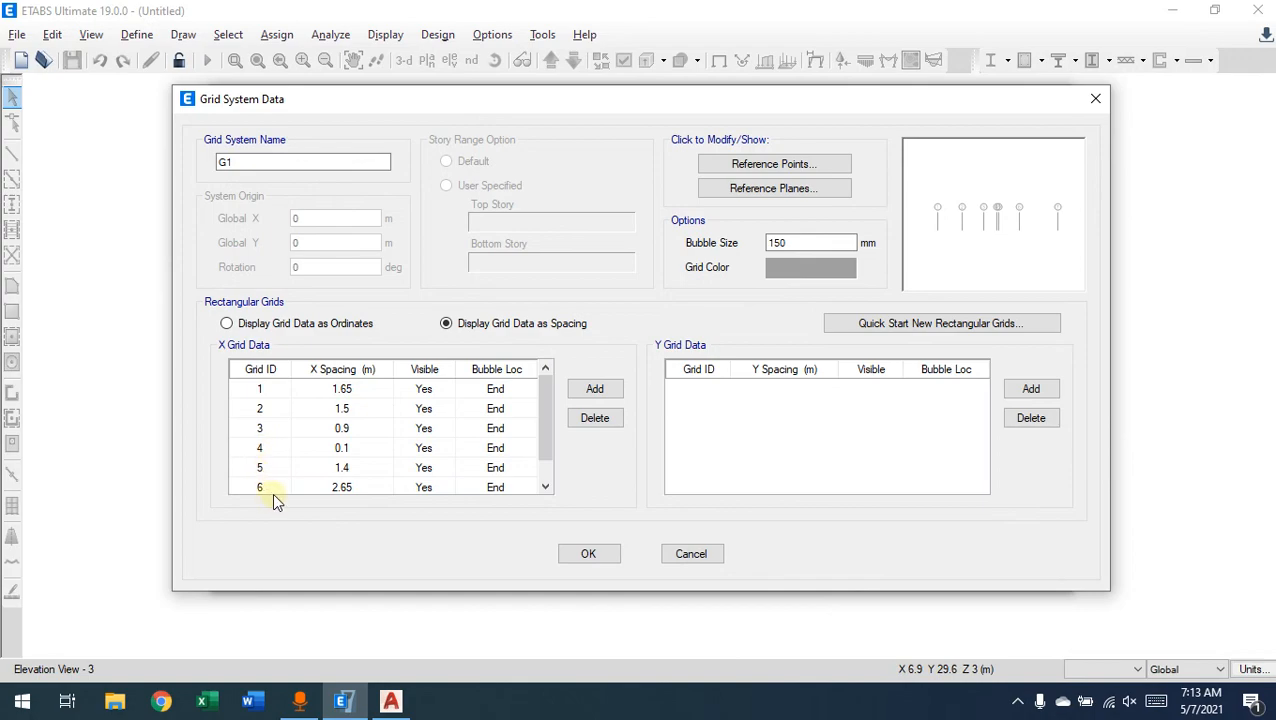
Step: Add two Y grid lines with the IDs A and B
{"action": "left_click", "coordinate": [1030, 392]}
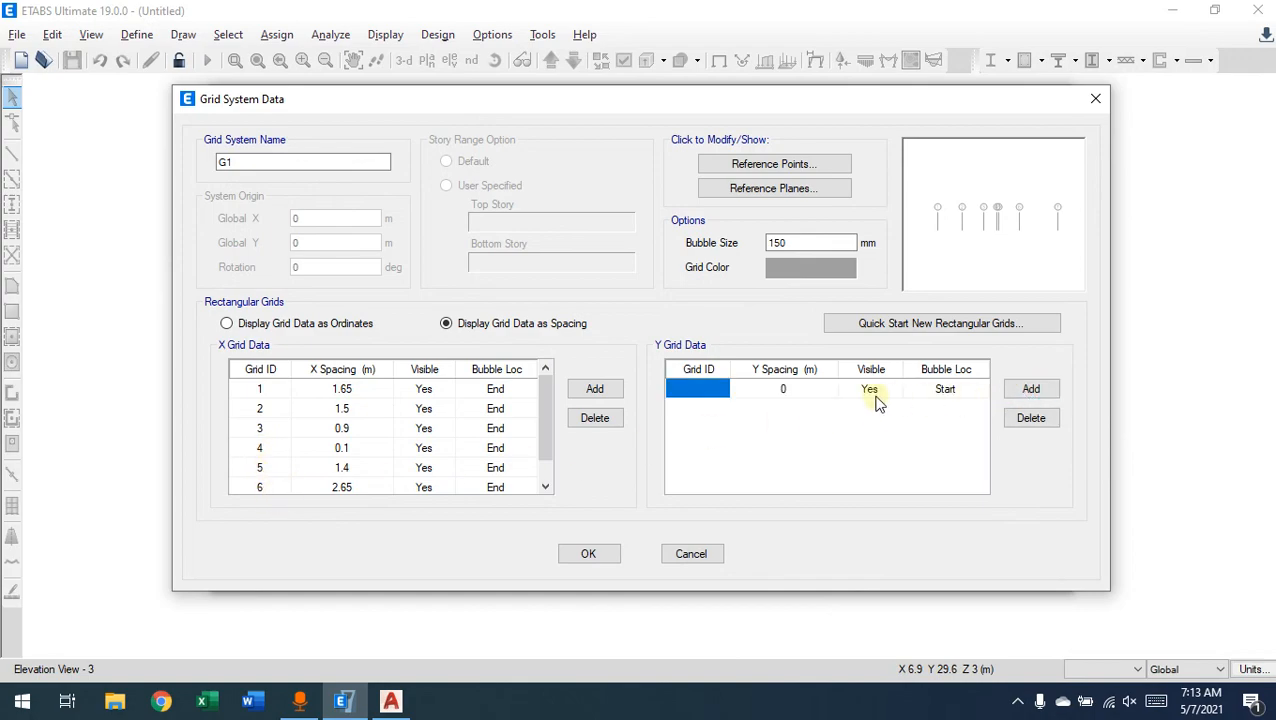
{"action": "type", "text": "A"}
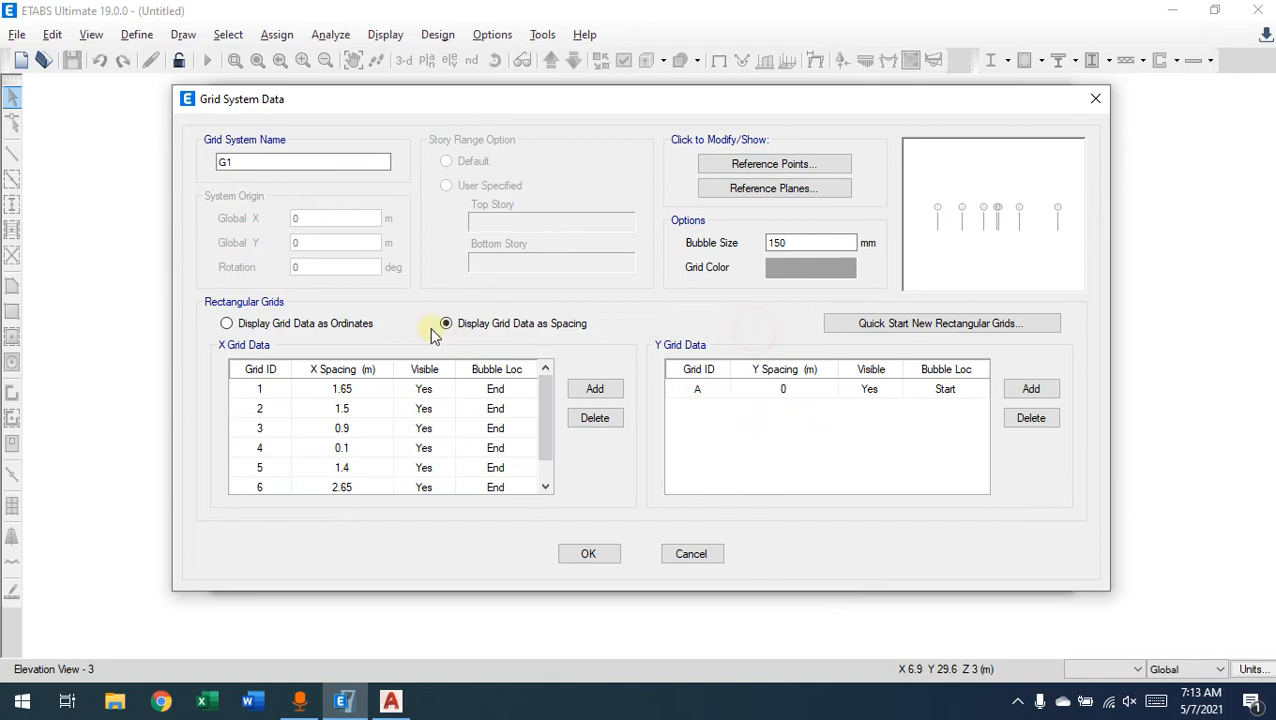
{"action": "left_click", "coordinate": [1031, 396]}
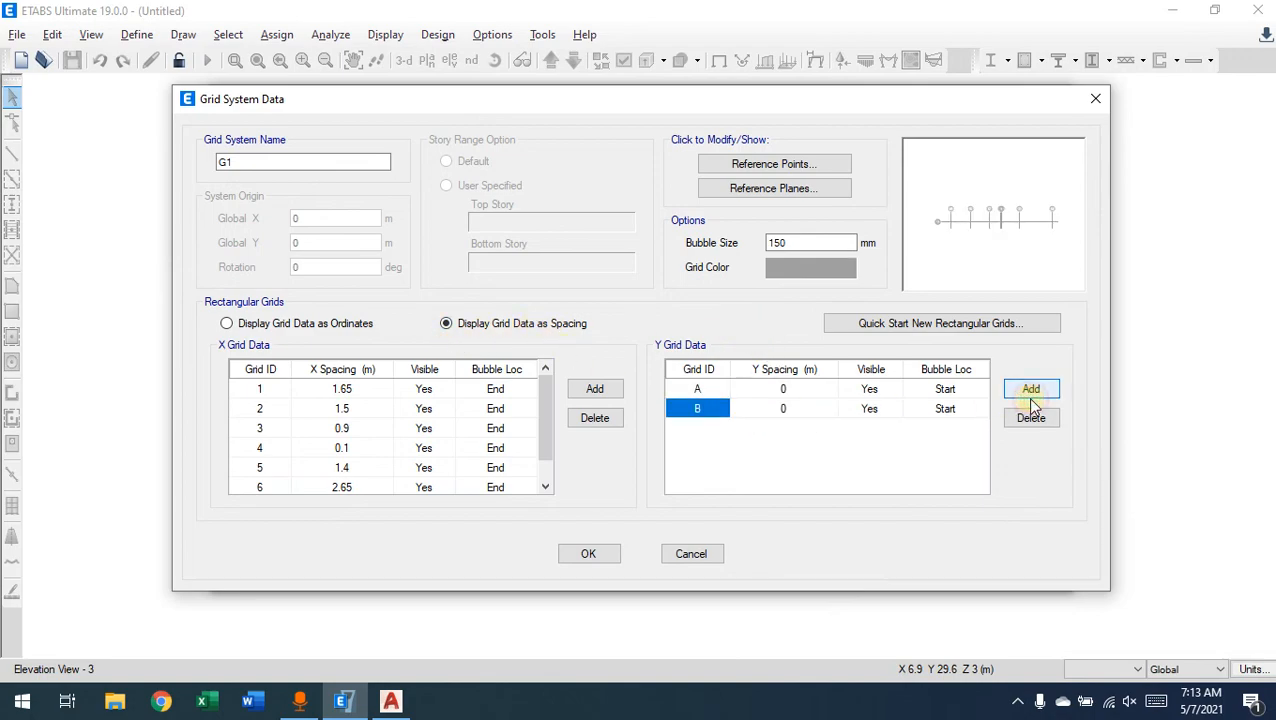
Step: Switch to AutoCAD to check the dimensions between the lettered axes A, B and C, and return to ETABS
{"action": "left_click", "coordinate": [392, 700]}
{"action": "middle_click_drag", "start_coordinate": [467, 385], "coordinate": [827, 245]}
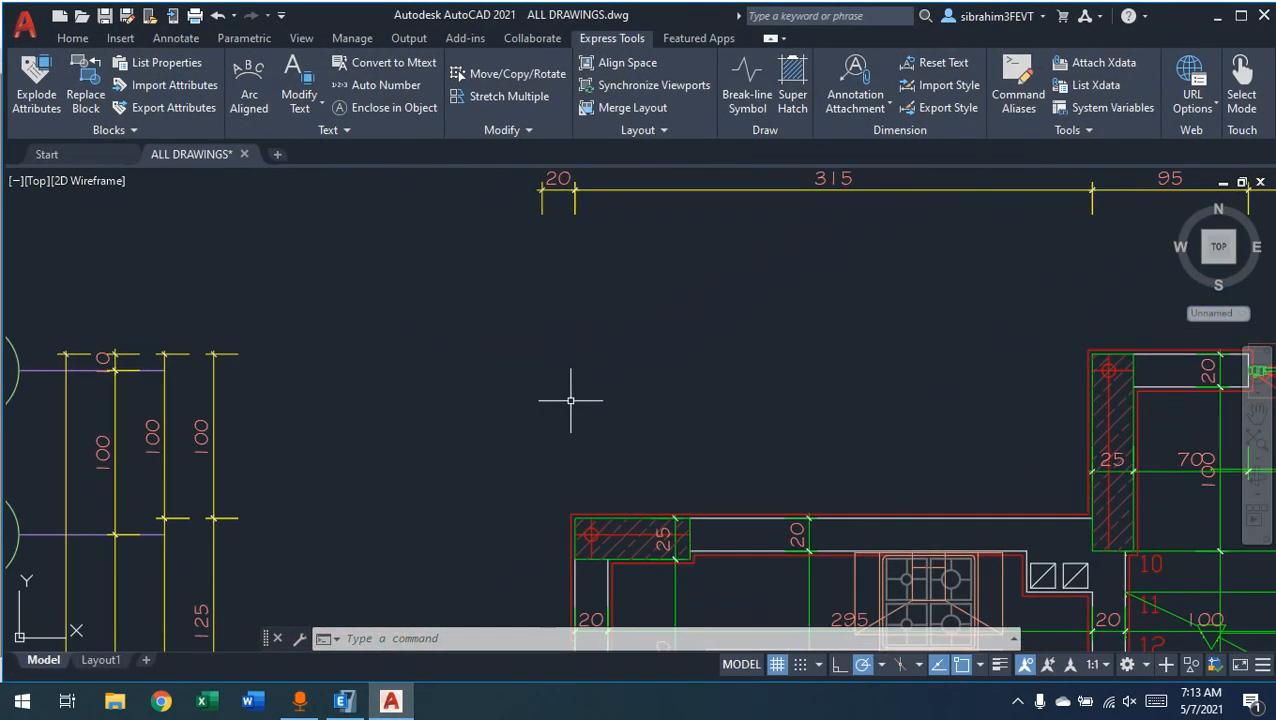
{"action": "middle_click_drag", "start_coordinate": [605, 378], "coordinate": [1000, 278]}
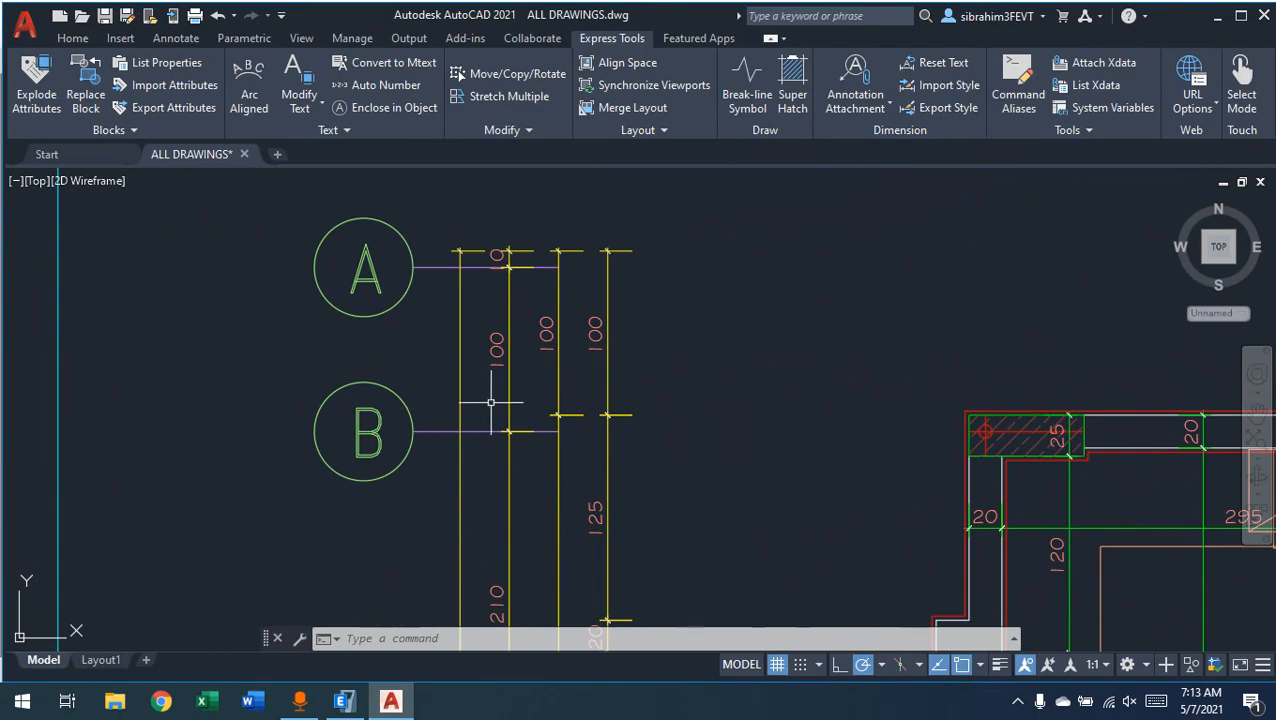
{"action": "middle_click_drag", "start_coordinate": [496, 414], "coordinate": [532, 242]}
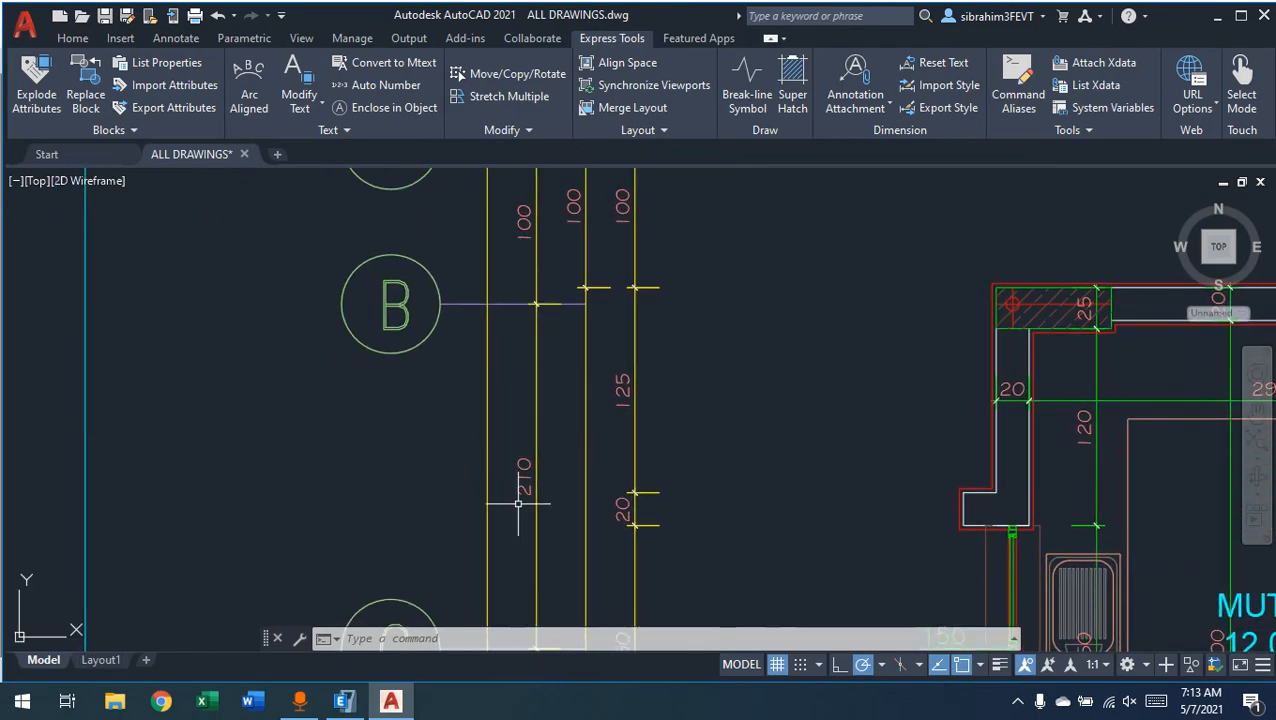
{"action": "middle_click_drag", "start_coordinate": [522, 529], "coordinate": [486, 418]}
{"action": "scroll", "coordinate": [505, 400], "scroll_direction": "down", "scroll_amount": 3}
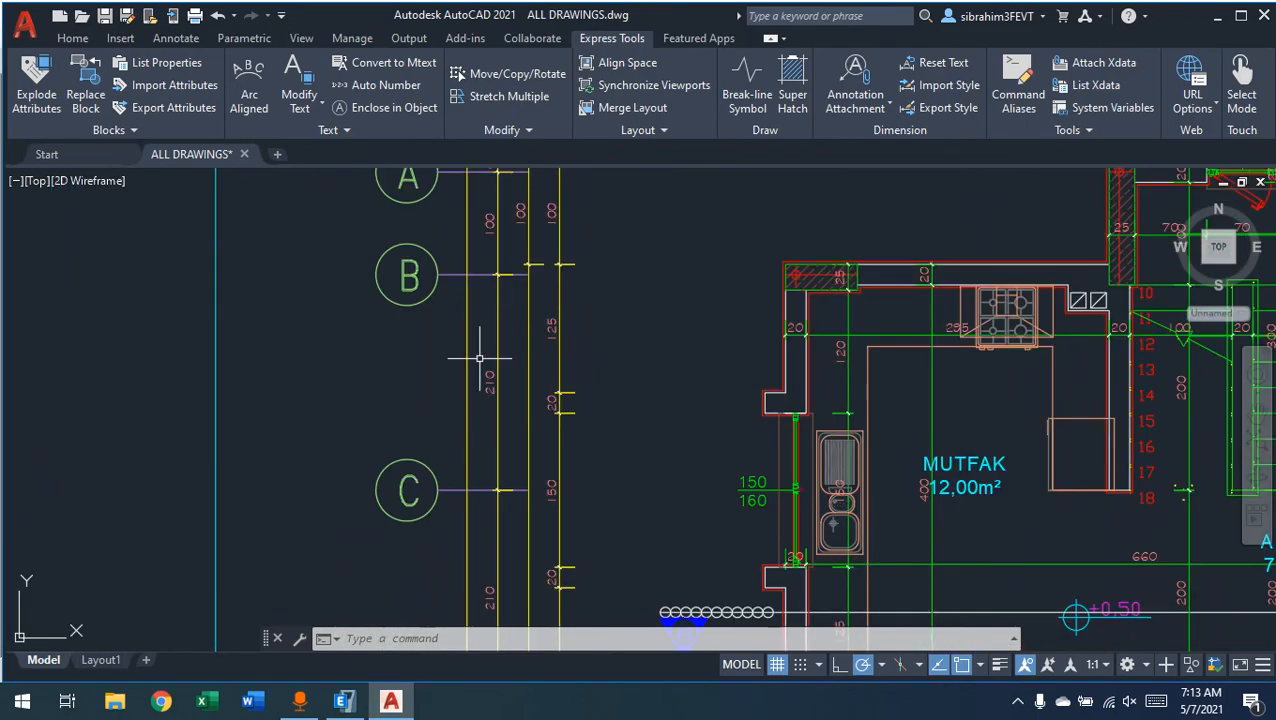
{"action": "left_click", "coordinate": [343, 700]}
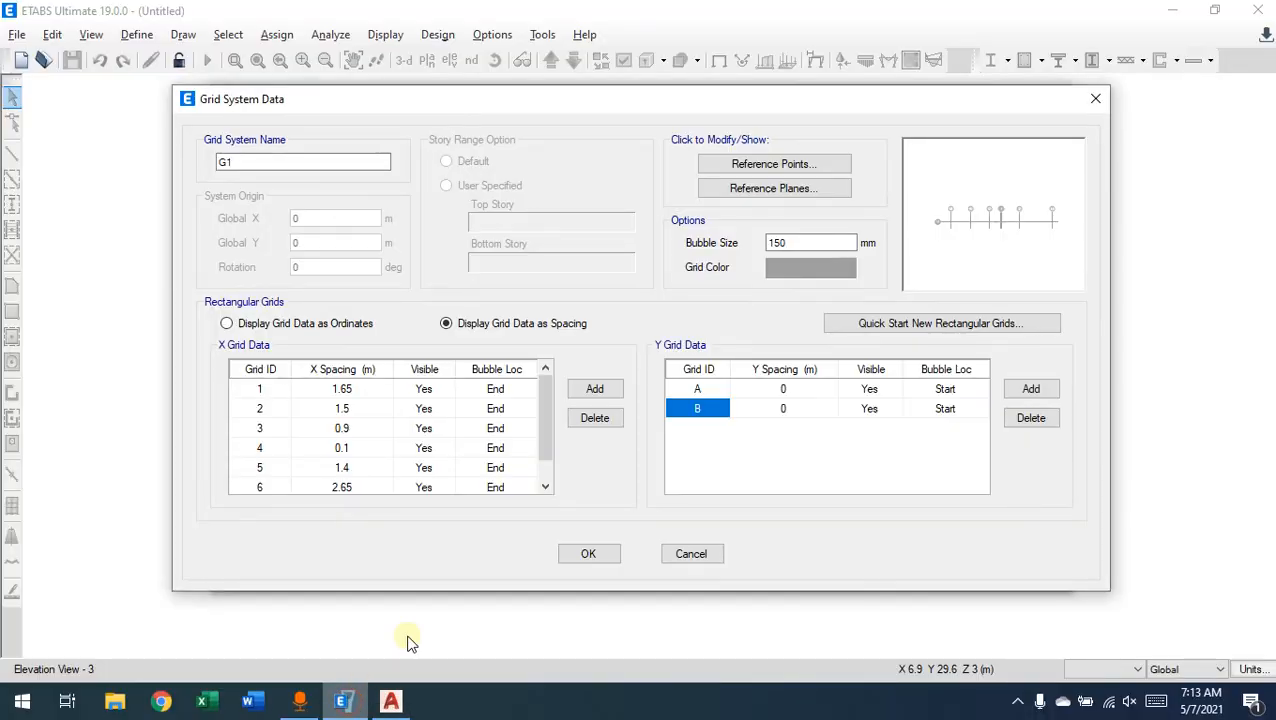
Step: Set Y grid line A's spacing to 1 m, add grid line C, and set grid line B's spacing to 2.1 m
{"action": "left_click", "coordinate": [786, 389]}
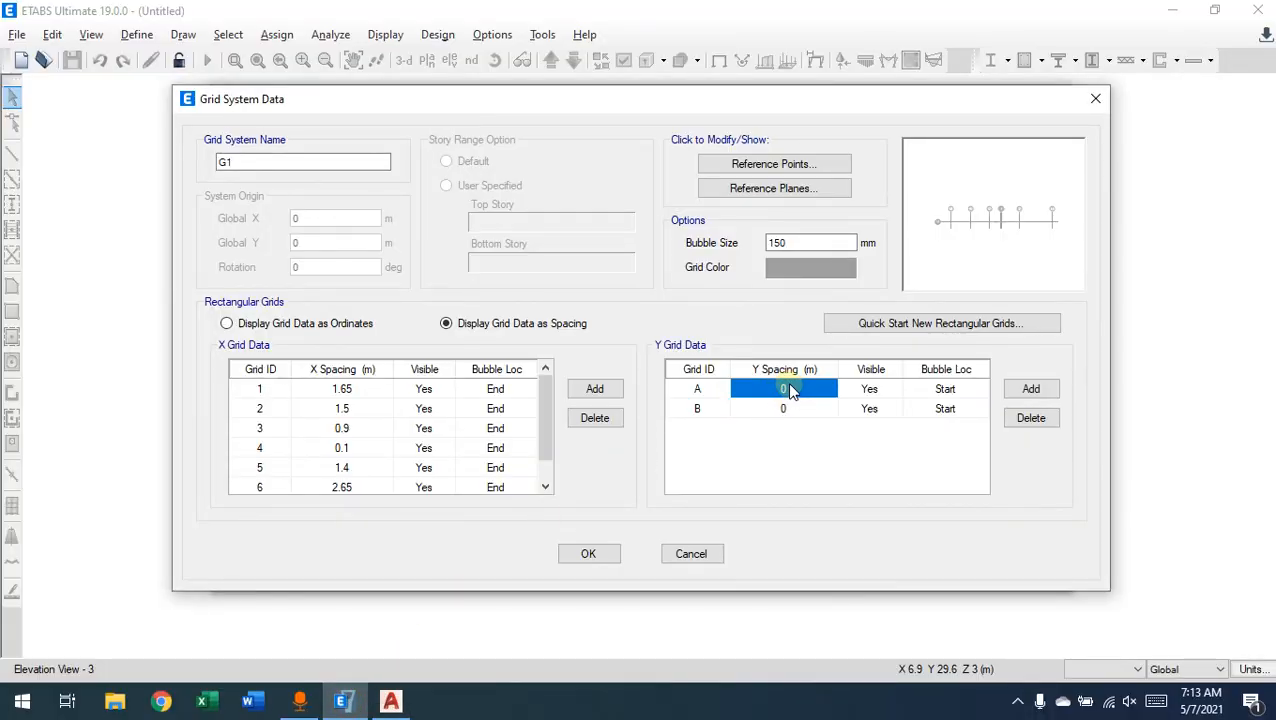
{"action": "type", "text": "1"}
{"action": "left_click", "coordinate": [786, 408]}
{"action": "type", "text": "2"}
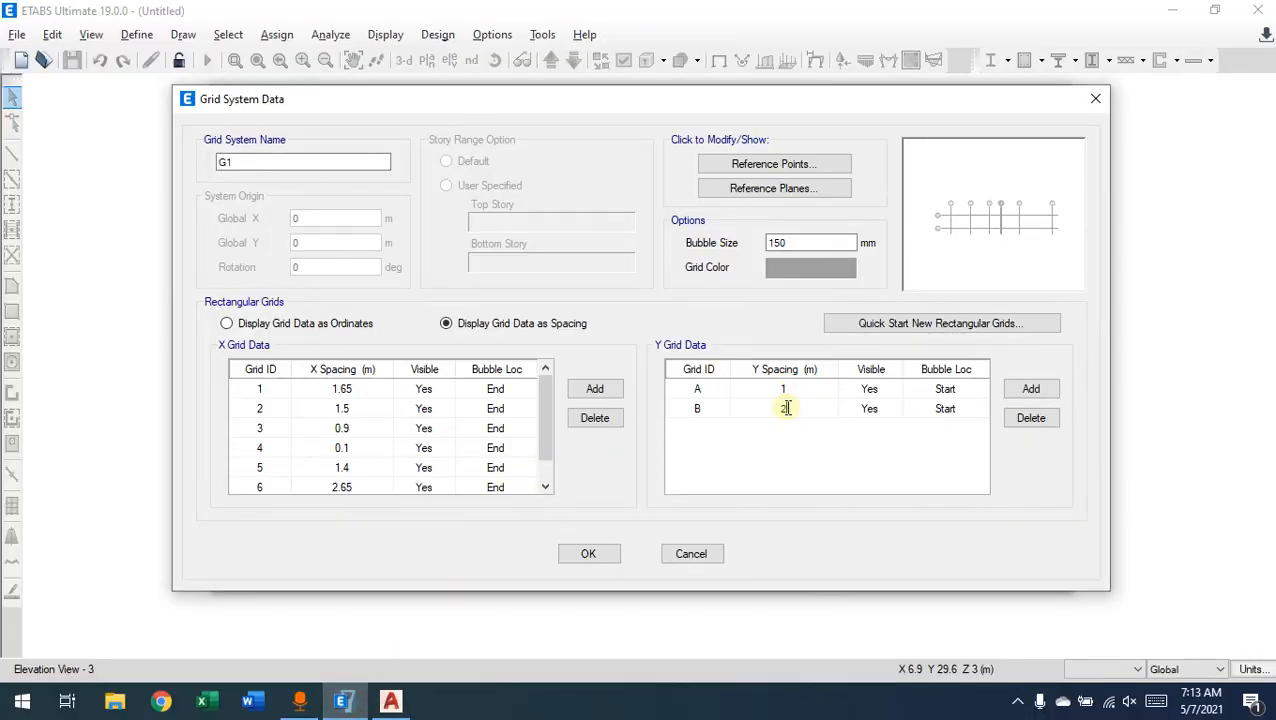
{"action": "left_click", "coordinate": [1031, 388]}
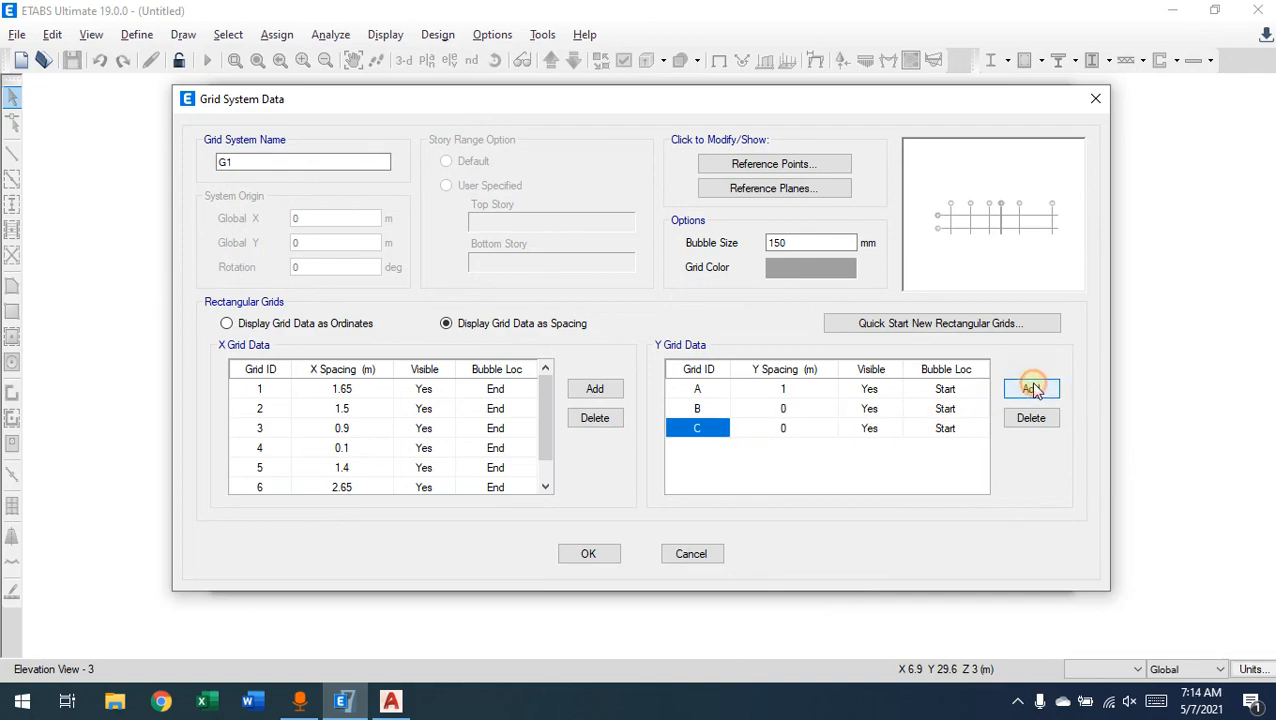
{"action": "left_click", "coordinate": [786, 408]}
{"action": "type", "text": "11"}
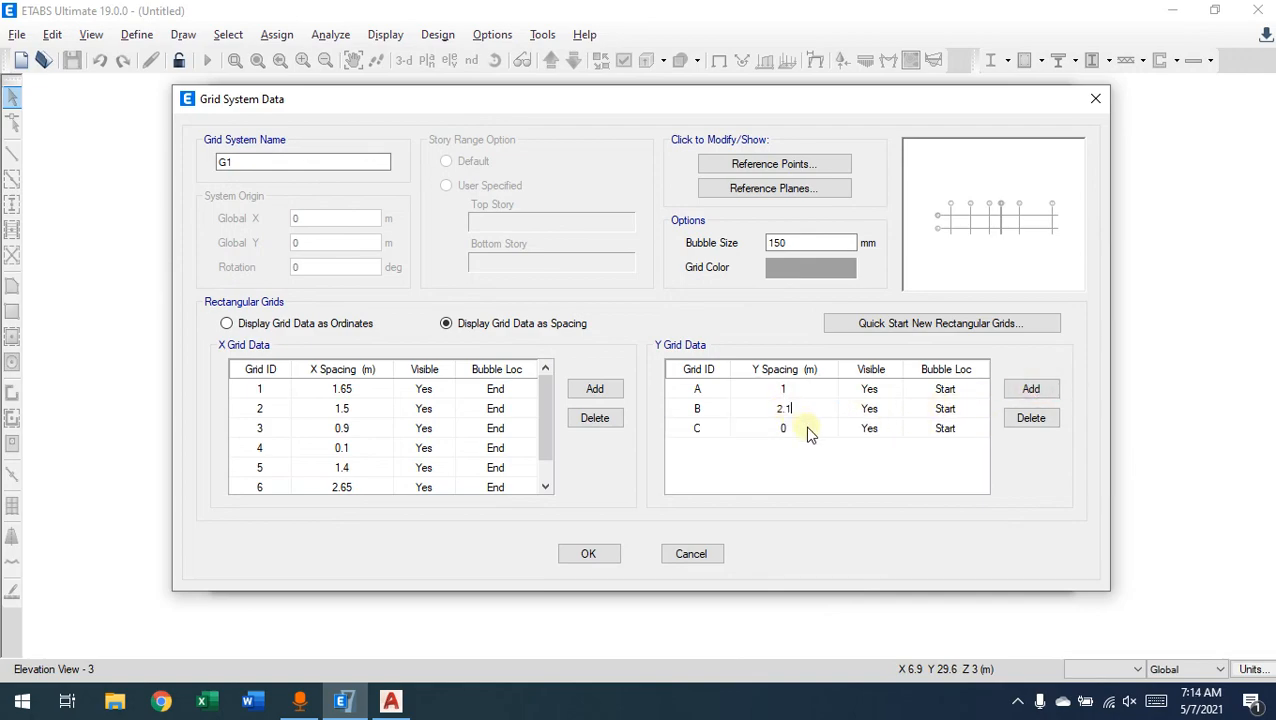
Step: Add four more Y grid lines, D through G
{"action": "left_click", "coordinate": [1031, 390]}
{"action": "left_click", "coordinate": [1030, 393]}
{"action": "left_click", "coordinate": [1030, 392]}
{"action": "left_click", "coordinate": [1030, 392]}
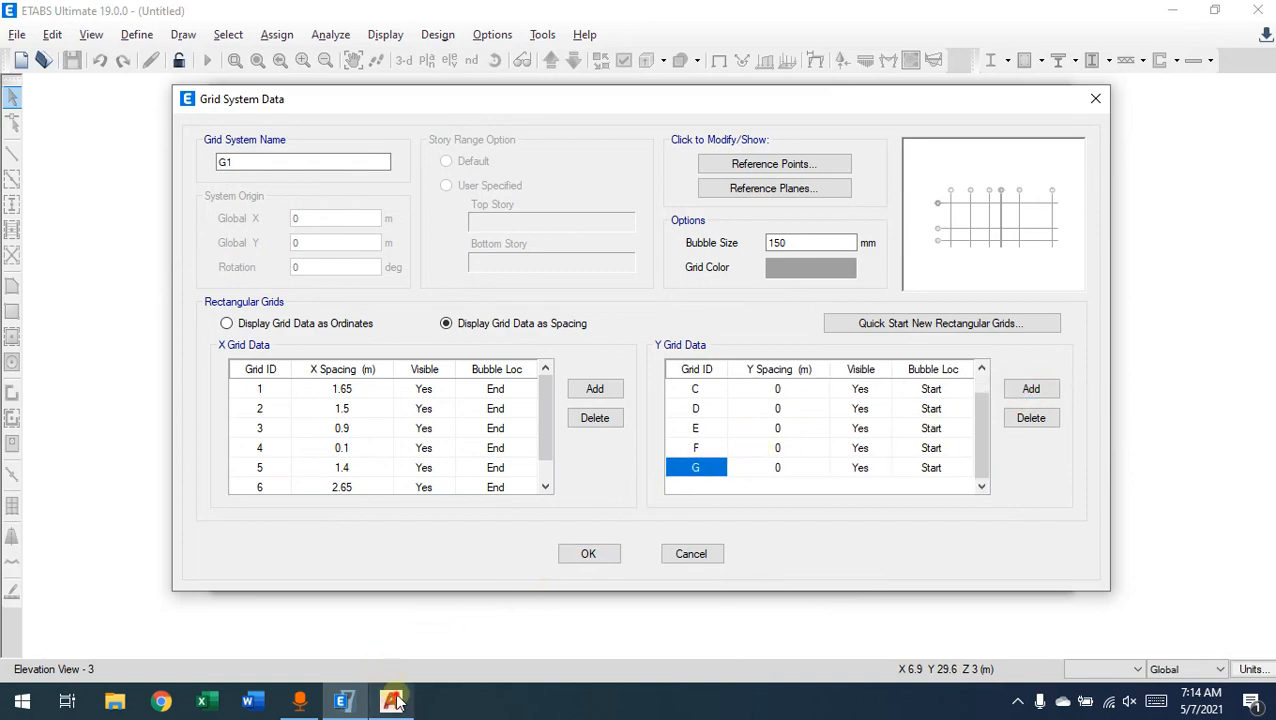
Step: Switch to AutoCAD and examine the remaining lettered axes along the side of the plan to find the last one
{"action": "left_click", "coordinate": [390, 701]}
{"action": "middle_click_drag", "start_coordinate": [350, 520], "coordinate": [435, 272]}
{"action": "scroll", "coordinate": [464, 400], "scroll_direction": "down", "scroll_amount": 2}
{"action": "middle_click_drag", "start_coordinate": [464, 540], "coordinate": [480, 215]}
{"action": "scroll", "coordinate": [460, 400], "scroll_direction": "down", "scroll_amount": 2}
{"action": "middle_click_drag", "start_coordinate": [463, 418], "coordinate": [493, 85]}
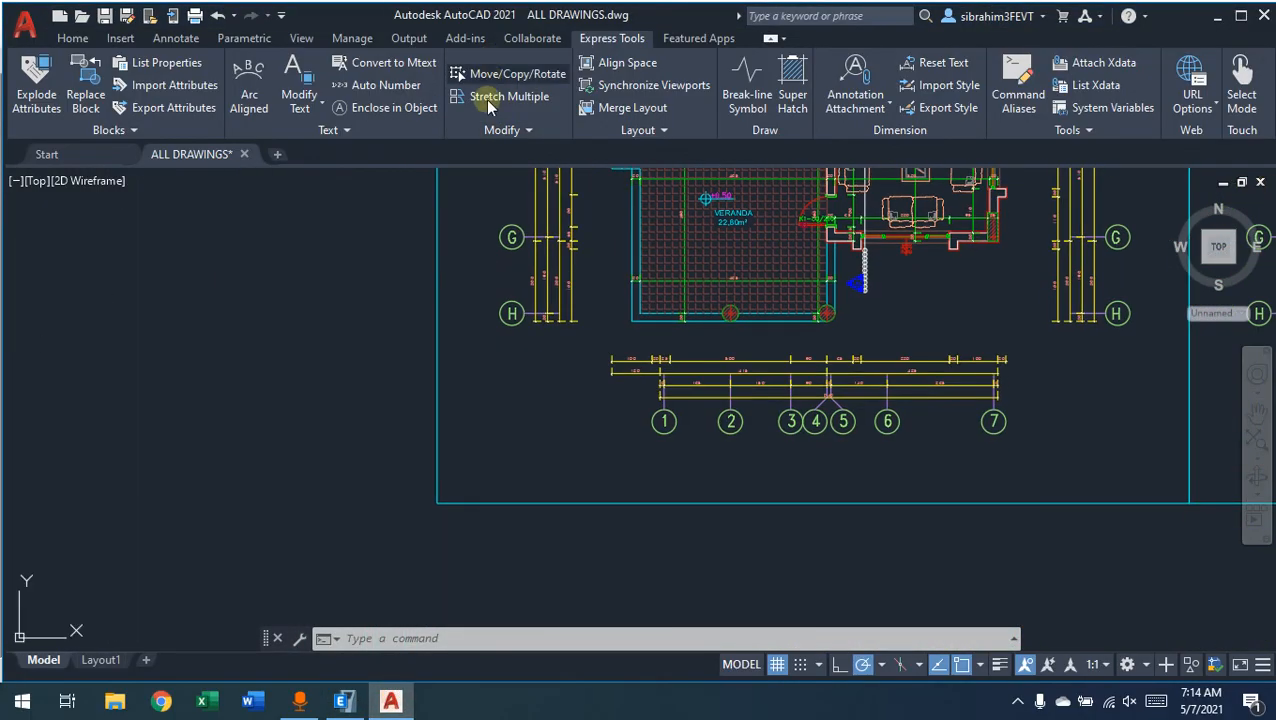
Step: Examine the dimensions between lettered axes C, D and E in the AutoCAD plan and return to ETABS
{"action": "middle_click_drag", "start_coordinate": [490, 262], "coordinate": [493, 385]}
{"action": "middle_click_drag", "start_coordinate": [511, 218], "coordinate": [507, 397]}
{"action": "middle_click_drag", "start_coordinate": [491, 268], "coordinate": [469, 492]}
{"action": "scroll", "coordinate": [468, 355], "scroll_direction": "up", "scroll_amount": 4}
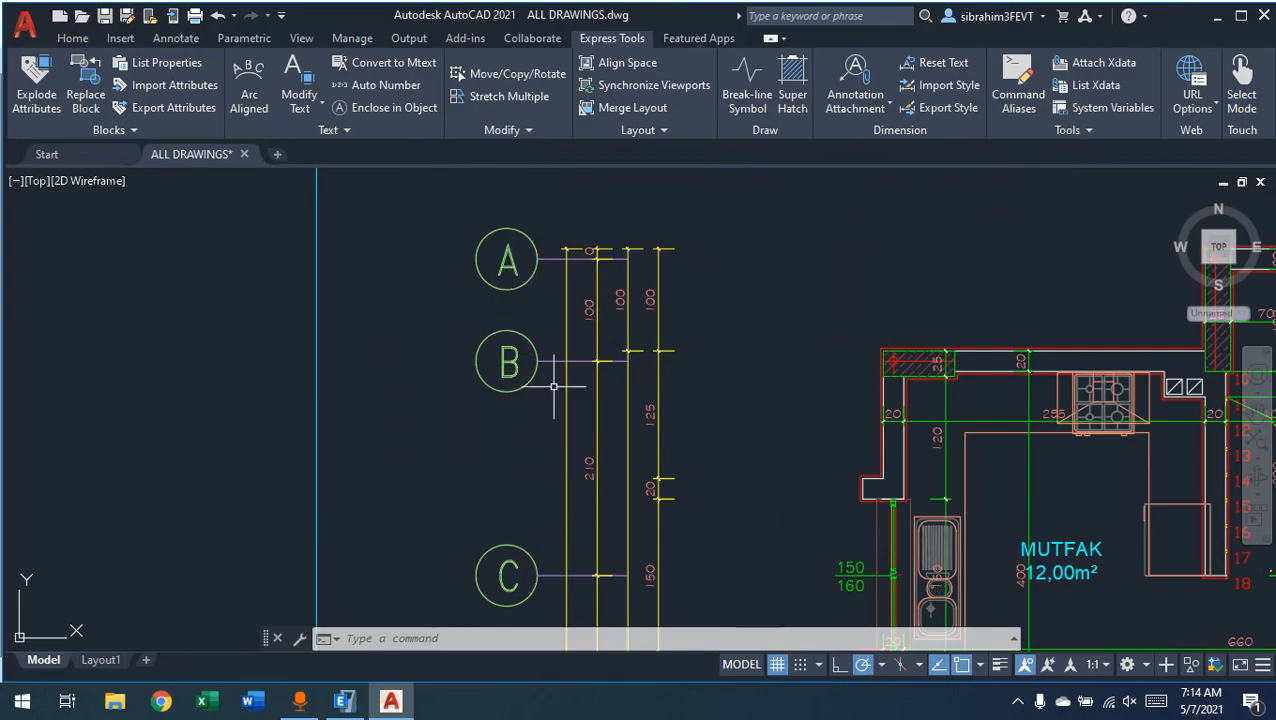
{"action": "middle_click_drag", "start_coordinate": [483, 480], "coordinate": [491, 191]}
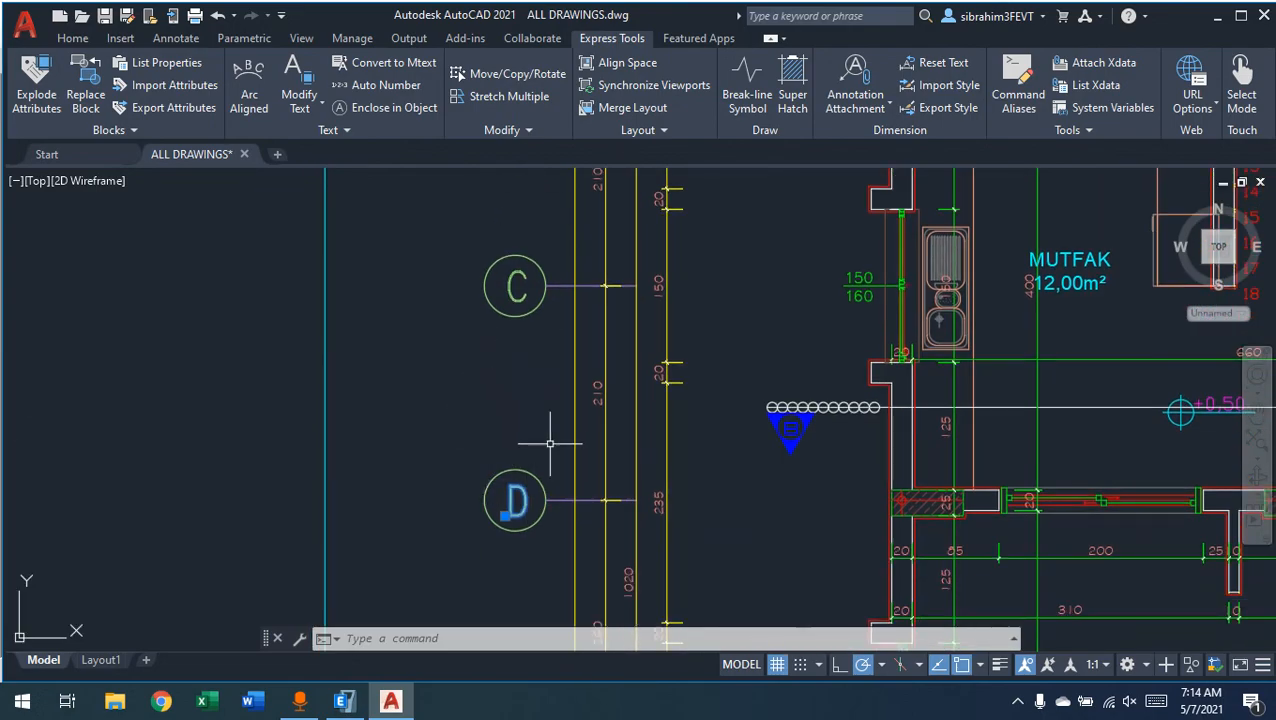
{"action": "middle_click_drag", "start_coordinate": [590, 416], "coordinate": [610, 254]}
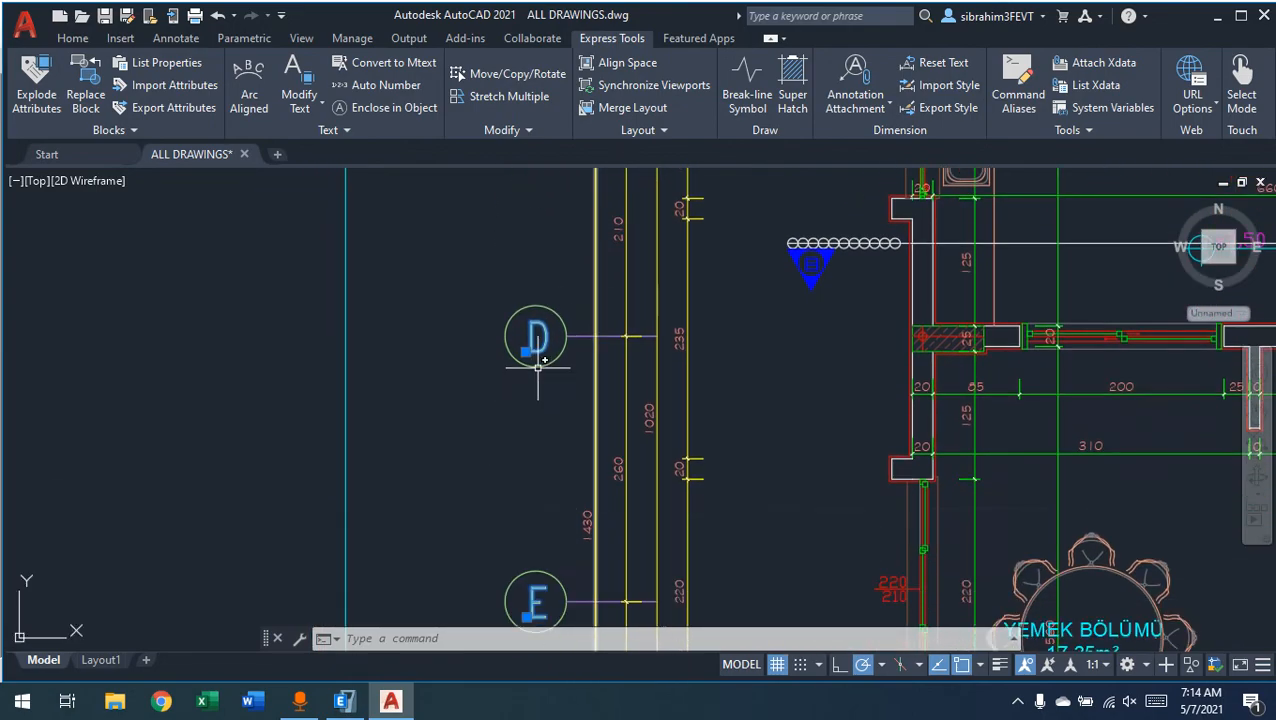
{"action": "middle_click_drag", "start_coordinate": [518, 447], "coordinate": [504, 537]}
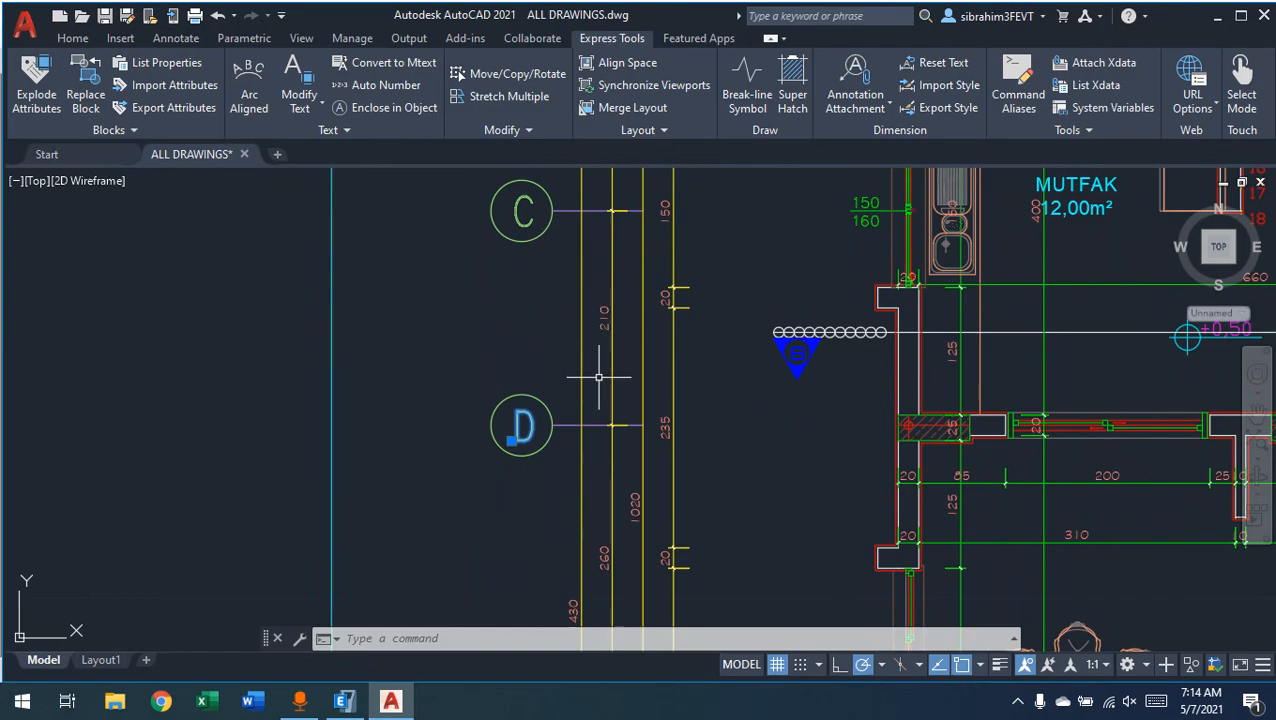
{"action": "middle_click_drag", "start_coordinate": [615, 531], "coordinate": [616, 466]}
{"action": "left_click", "coordinate": [307, 706]}
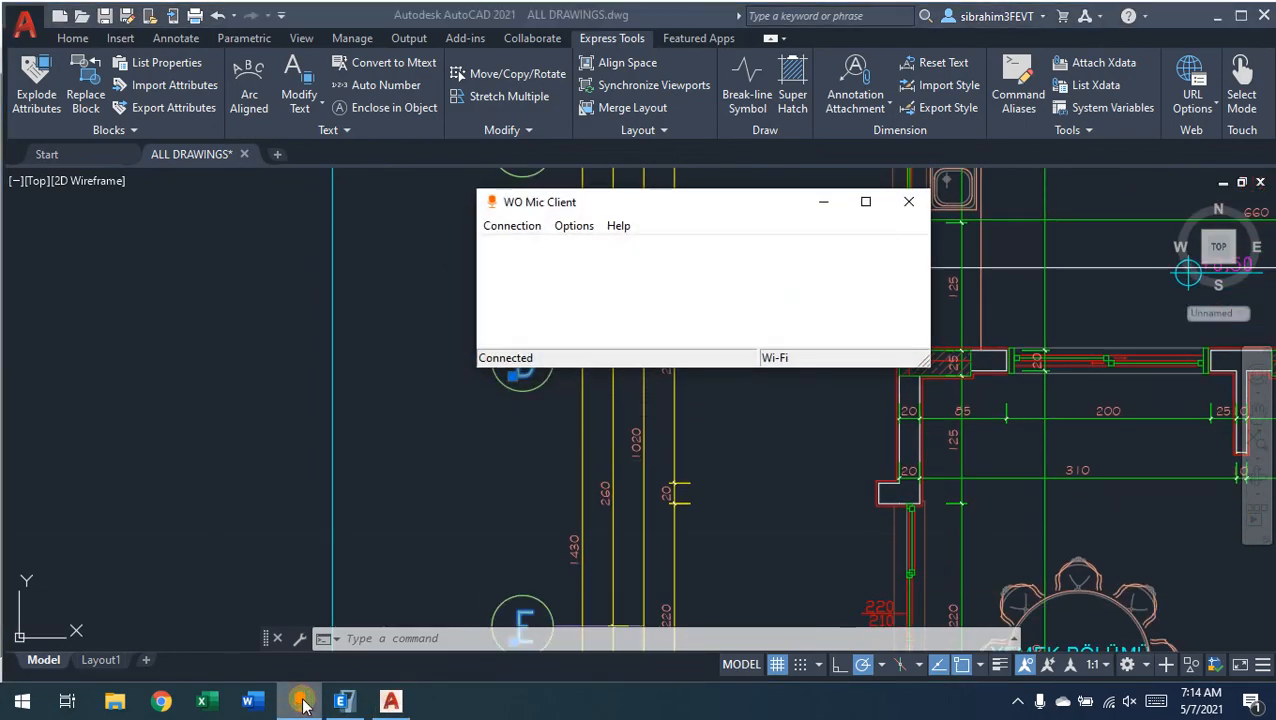
{"action": "left_click", "coordinate": [343, 702]}
{"action": "scroll", "coordinate": [798, 450], "scroll_direction": "up", "scroll_amount": 1}
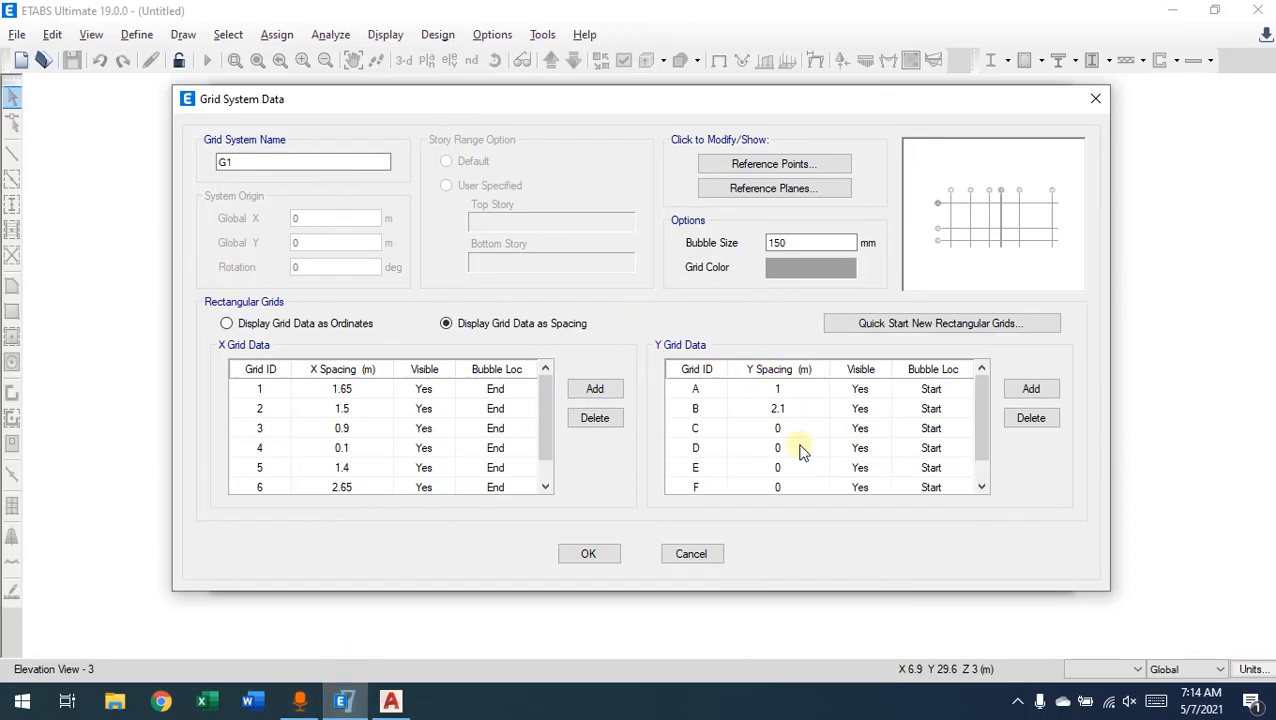
Step: Recheck the axis dimensions in AutoCAD, and set the Y spacing to 2.1 m for grid line C and 2.6 m for D
{"action": "left_click", "coordinate": [790, 429]}
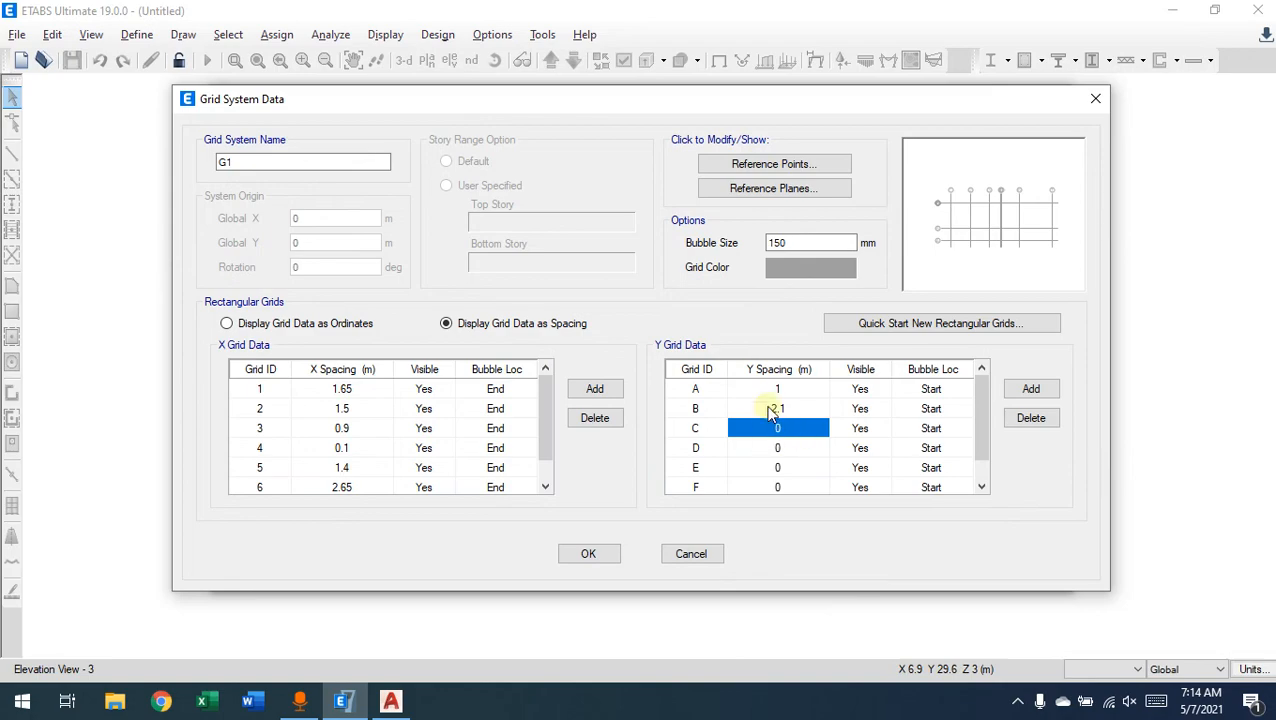
{"action": "left_click", "coordinate": [391, 702]}
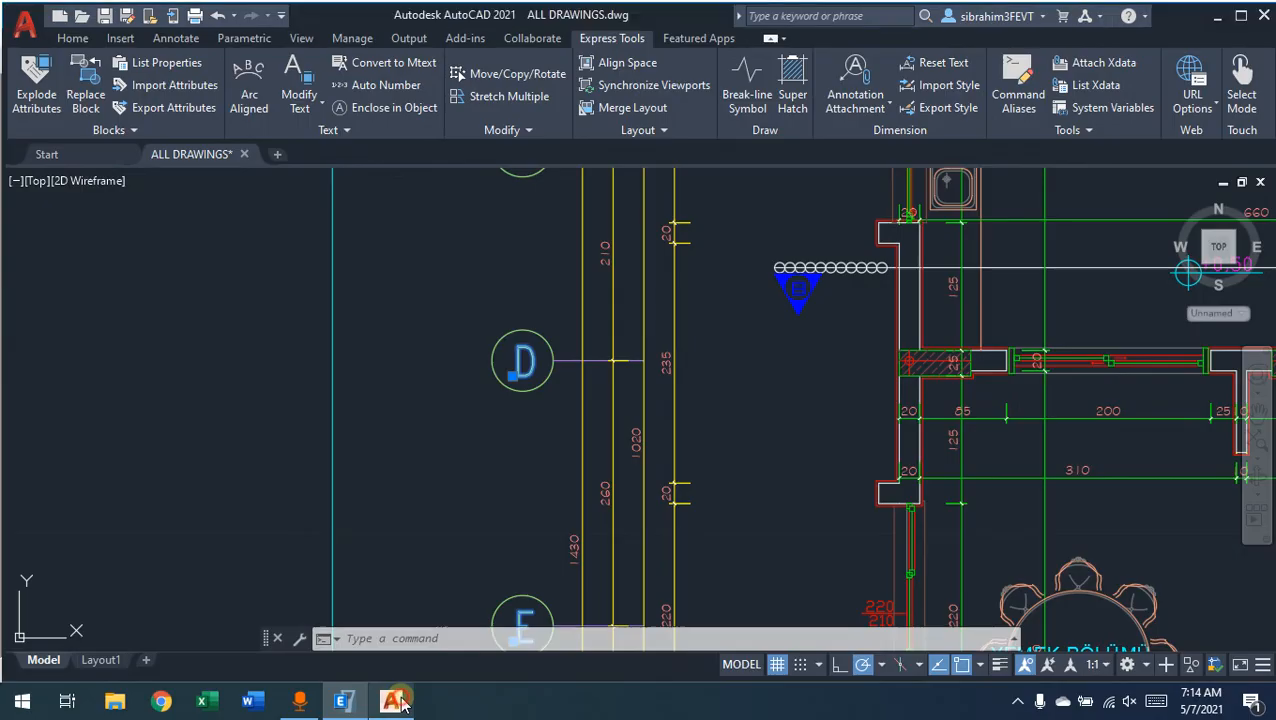
{"action": "middle_click_drag", "start_coordinate": [492, 335], "coordinate": [485, 532]}
{"action": "mouse_move", "coordinate": [465, 397]}
{"action": "middle_mouse_down"}
{"action": "mouse_move", "coordinate": [452, 480]}
{"action": "mouse_move", "coordinate": [491, 393]}
{"action": "mouse_move", "coordinate": [504, 257]}
{"action": "middle_mouse_up"}
{"action": "left_click", "coordinate": [357, 706]}
{"action": "type", "text": "2"}
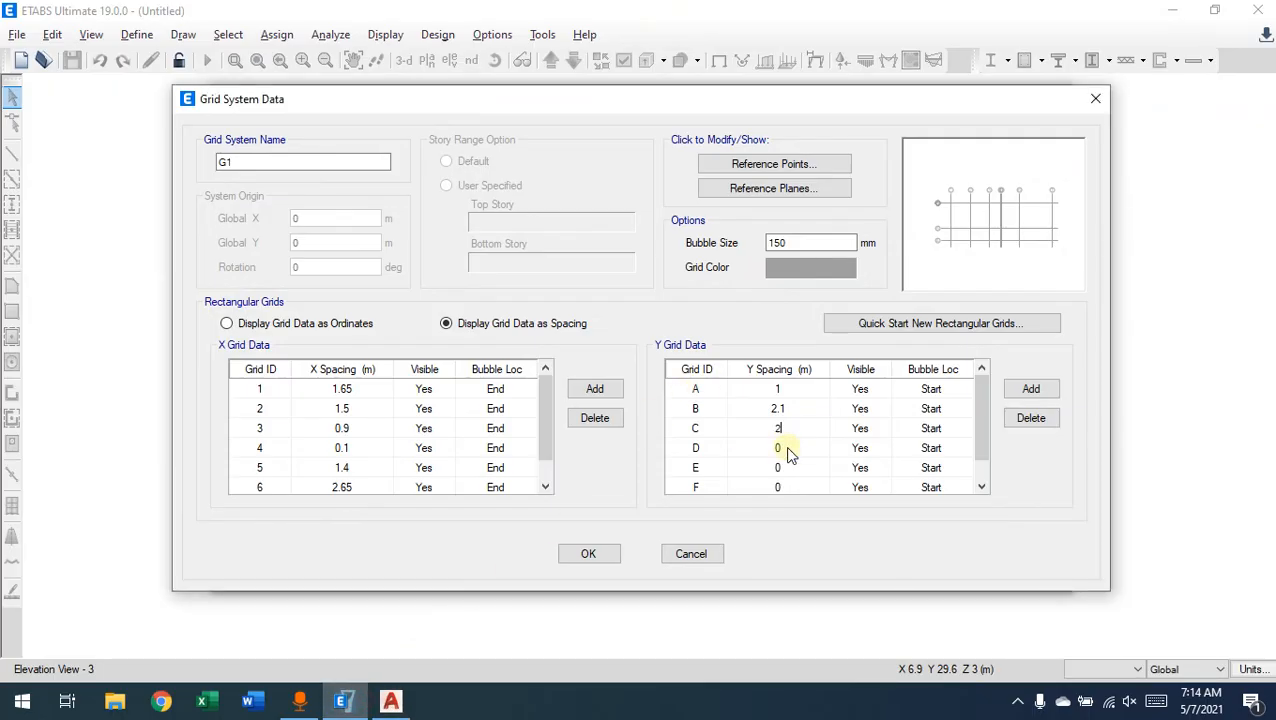
{"action": "type", "text": ".1"}
{"action": "left_click", "coordinate": [777, 448]}
{"action": "type", "text": "2.6"}
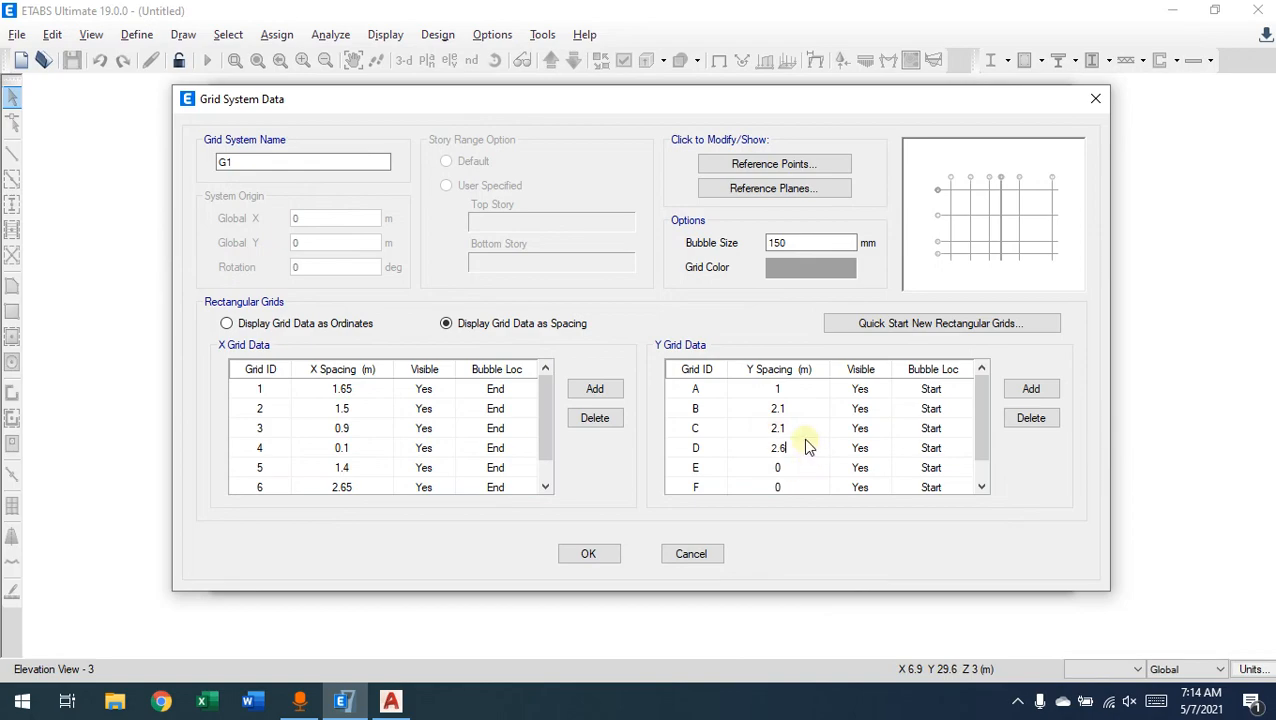
{"action": "left_click", "coordinate": [806, 411]}
Step: Select Y grid line E's spacing, check the dimensions from axis E to G in AutoCAD, and return to ETABS
{"action": "left_click", "coordinate": [789, 468]}
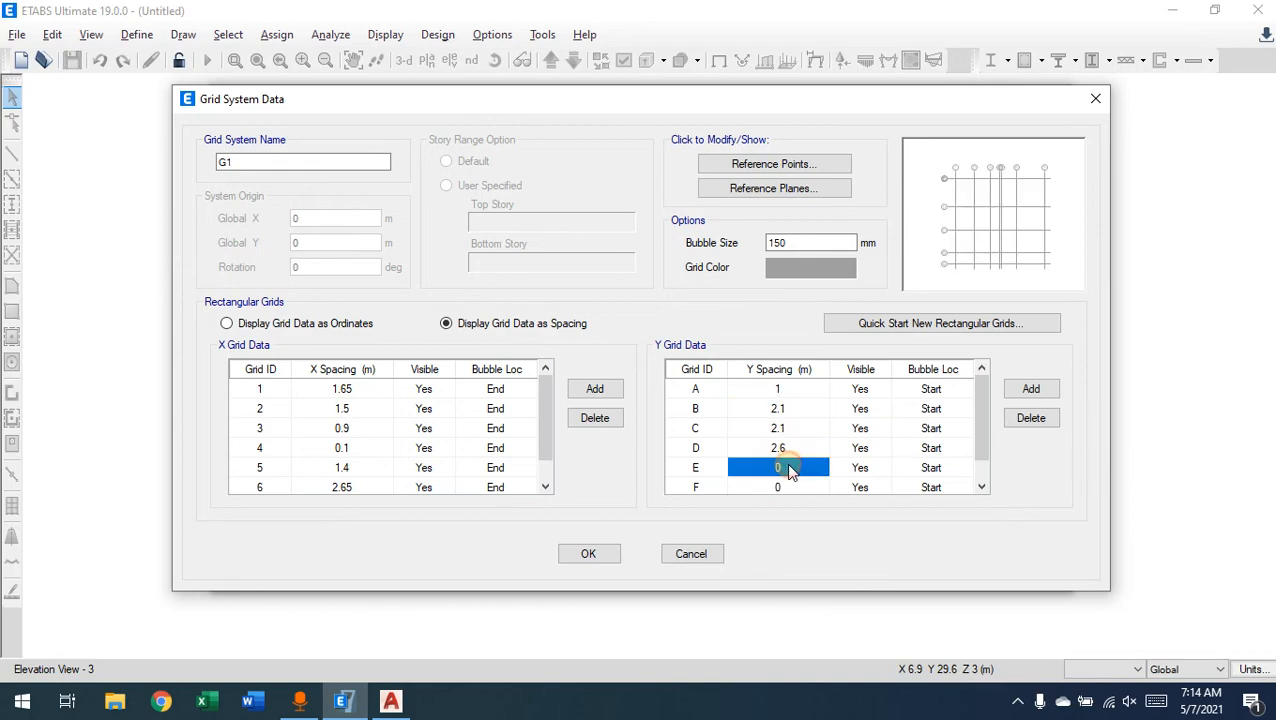
{"action": "scroll", "coordinate": [707, 485], "scroll_direction": "down", "scroll_amount": 1}
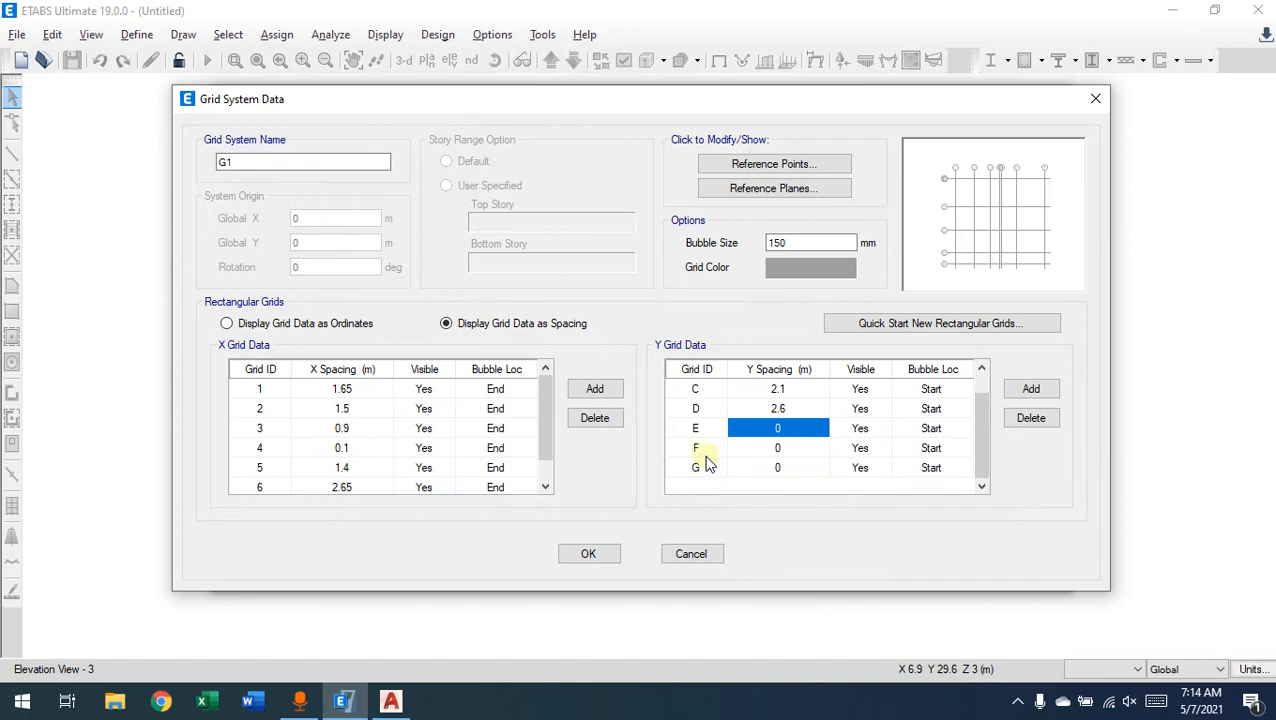
{"action": "left_click", "coordinate": [390, 700]}
{"action": "middle_click_drag", "start_coordinate": [501, 538], "coordinate": [497, 352]}
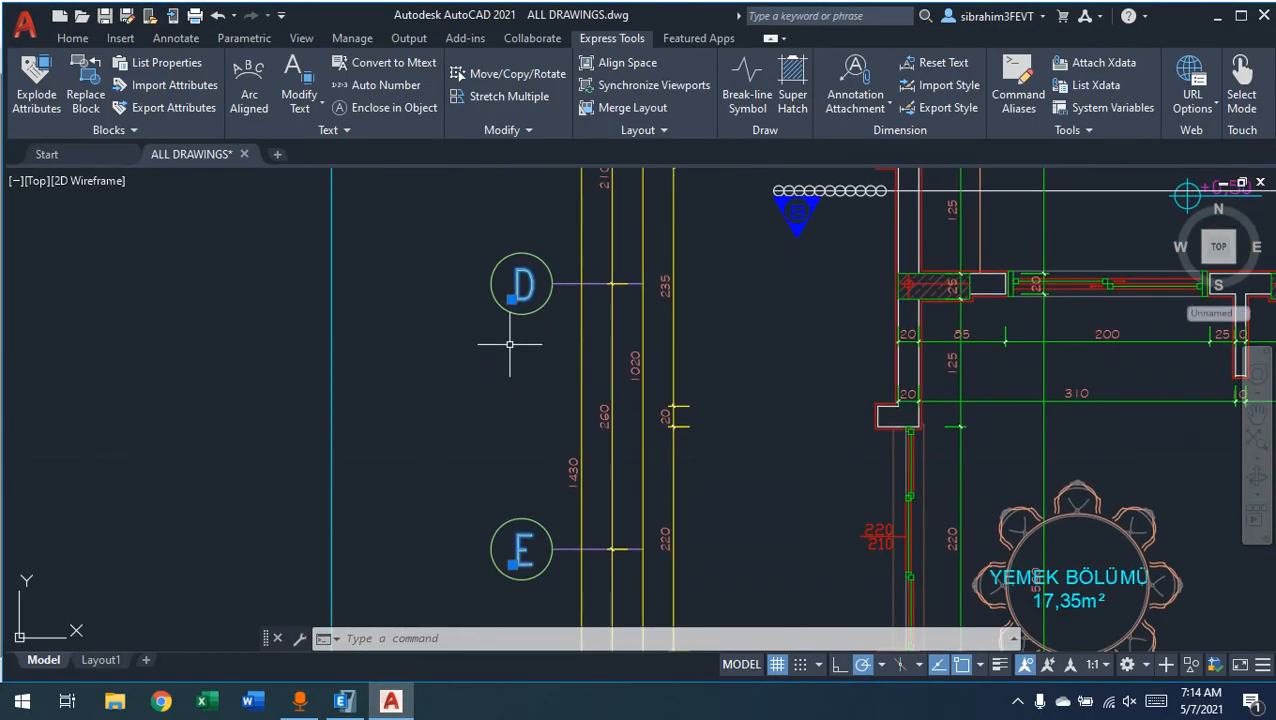
{"action": "middle_click_drag", "start_coordinate": [514, 432], "coordinate": [540, 165]}
{"action": "mouse_move", "coordinate": [541, 336]}
{"action": "middle_mouse_down"}
{"action": "mouse_move", "coordinate": [541, 436]}
{"action": "mouse_move", "coordinate": [550, 296]}
{"action": "mouse_move", "coordinate": [575, 239]}
{"action": "mouse_move", "coordinate": [543, 294]}
{"action": "middle_mouse_up"}
{"action": "left_click", "coordinate": [343, 701]}
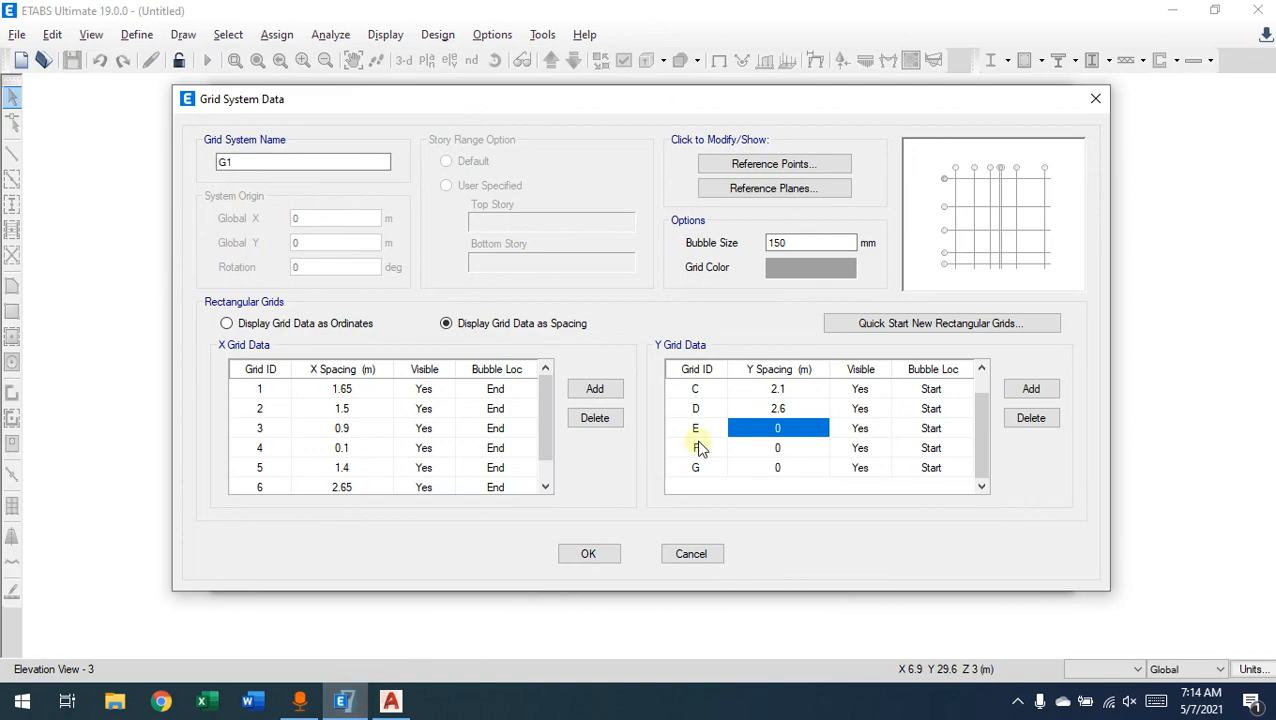
Step: Set Y grid line E's spacing to 3.2 m and grid line F's spacing to 3.1 m
{"action": "type", "text": "3.2"}
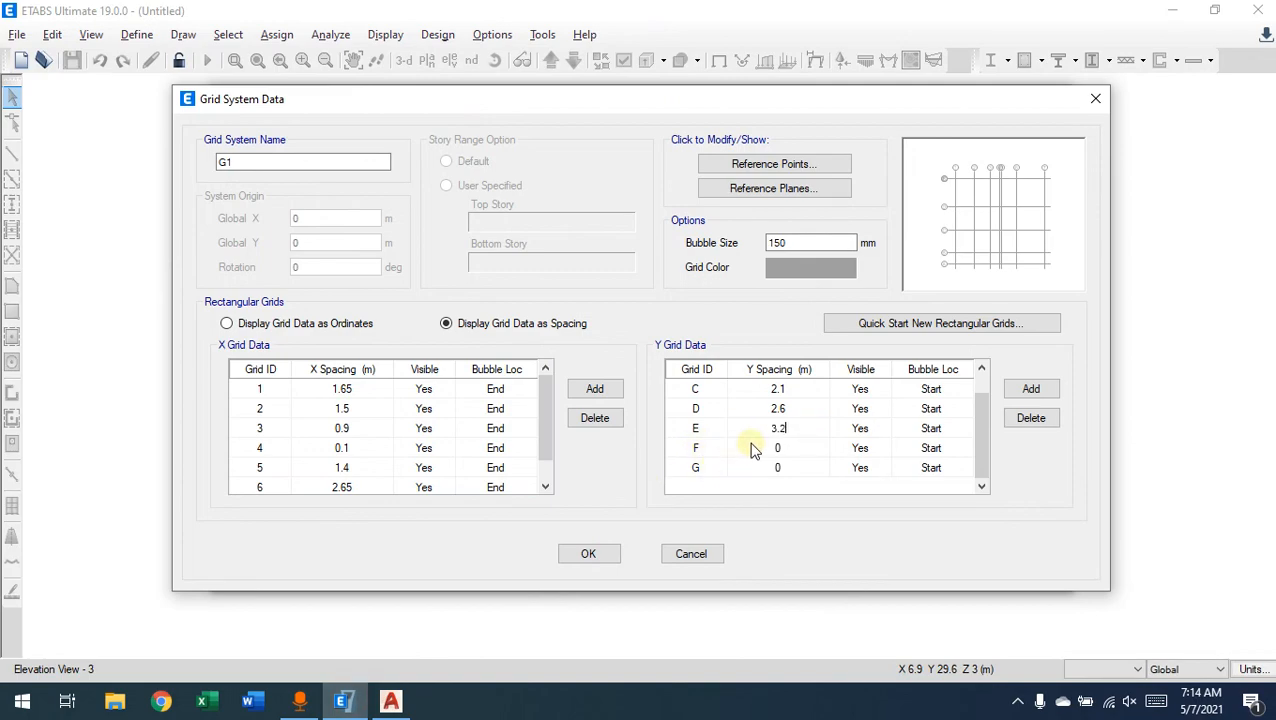
{"action": "left_click", "coordinate": [760, 441]}
{"action": "type", "text": "3."}
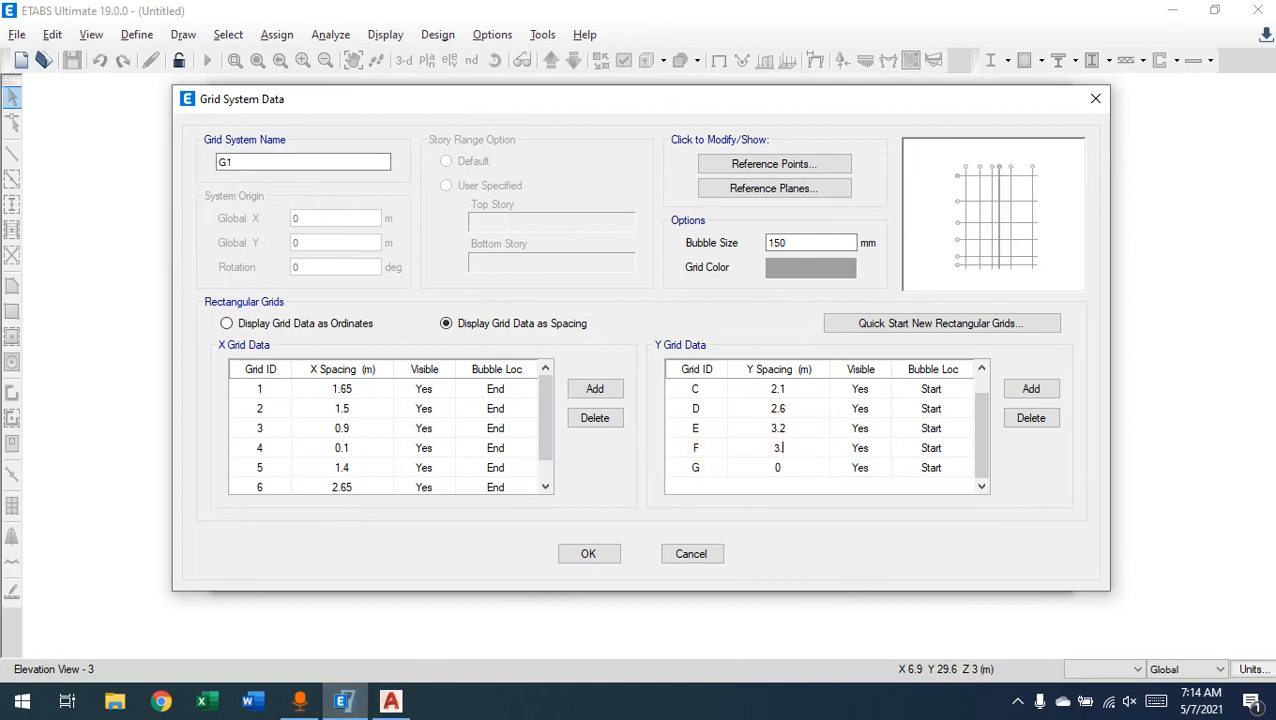
{"action": "type", "text": "1"}
{"action": "left_click", "coordinate": [766, 485]}
{"action": "left_click", "coordinate": [748, 432]}
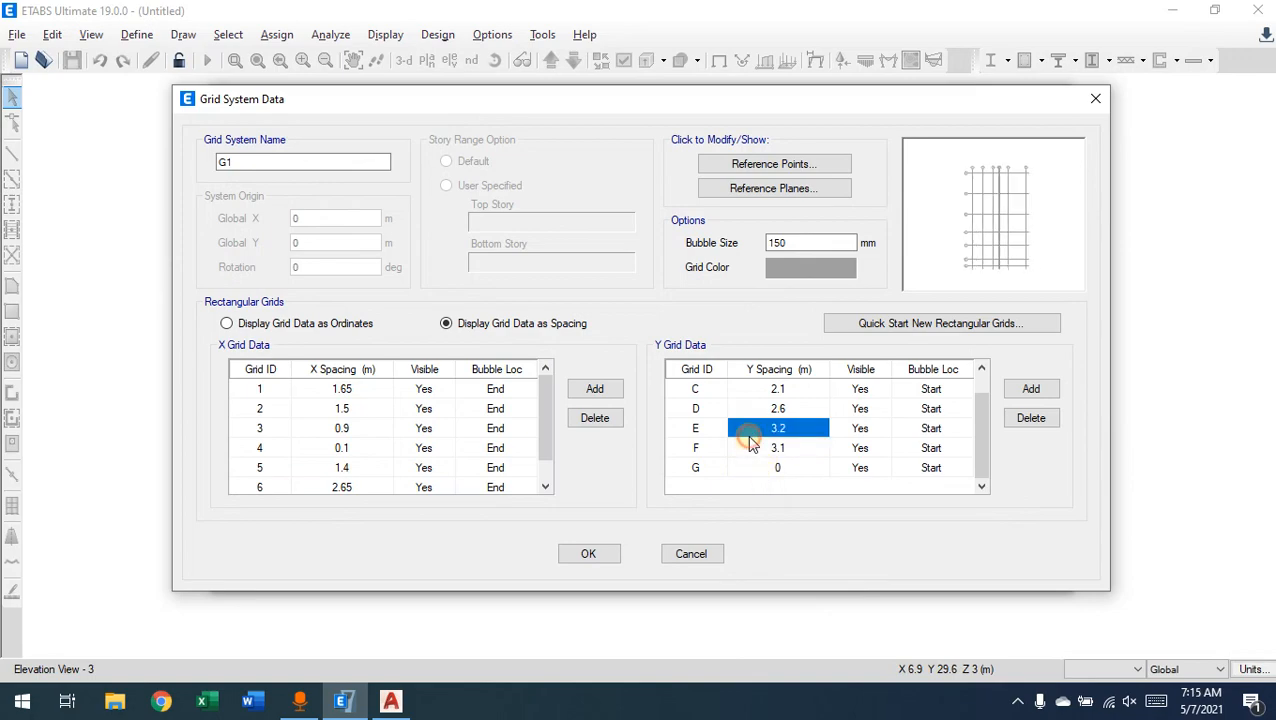
Step: Switch to AutoCAD, review the lettered axes down to the dimension between G and H, and return to ETABS
{"action": "left_click", "coordinate": [390, 701]}
{"action": "middle_click_drag", "start_coordinate": [492, 470], "coordinate": [484, 250]}
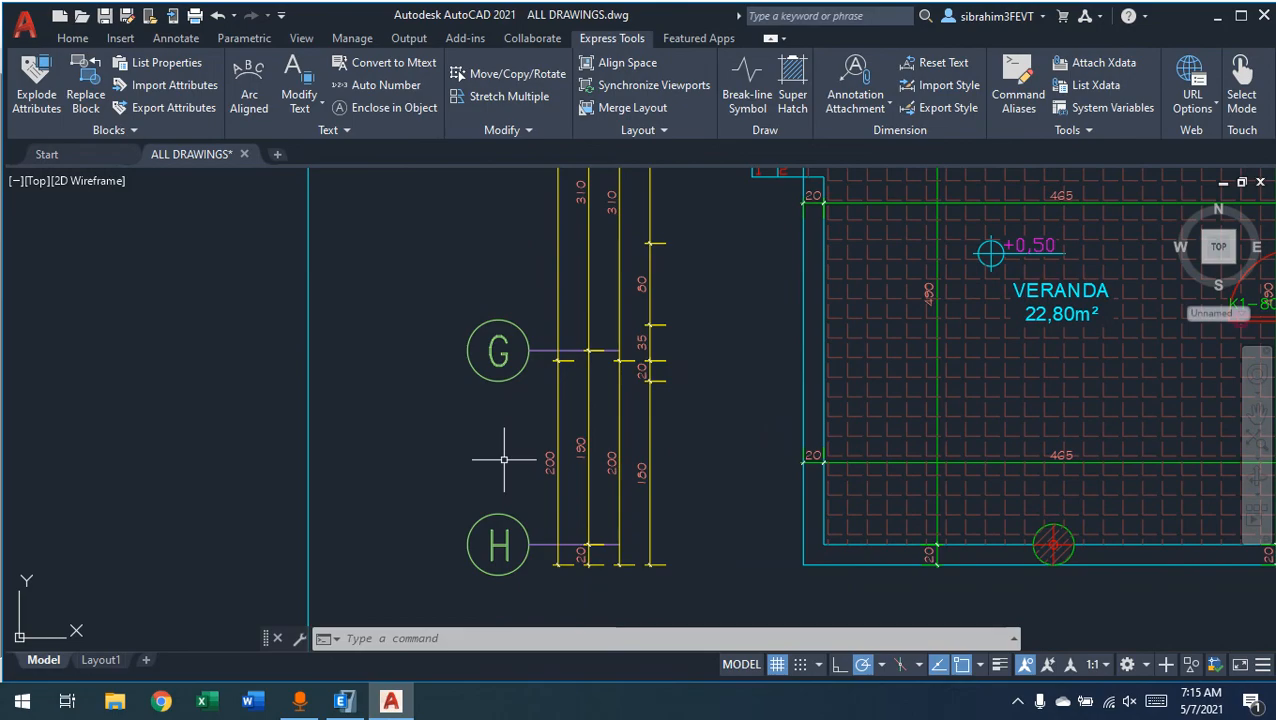
{"action": "middle_click_drag", "start_coordinate": [482, 418], "coordinate": [478, 452]}
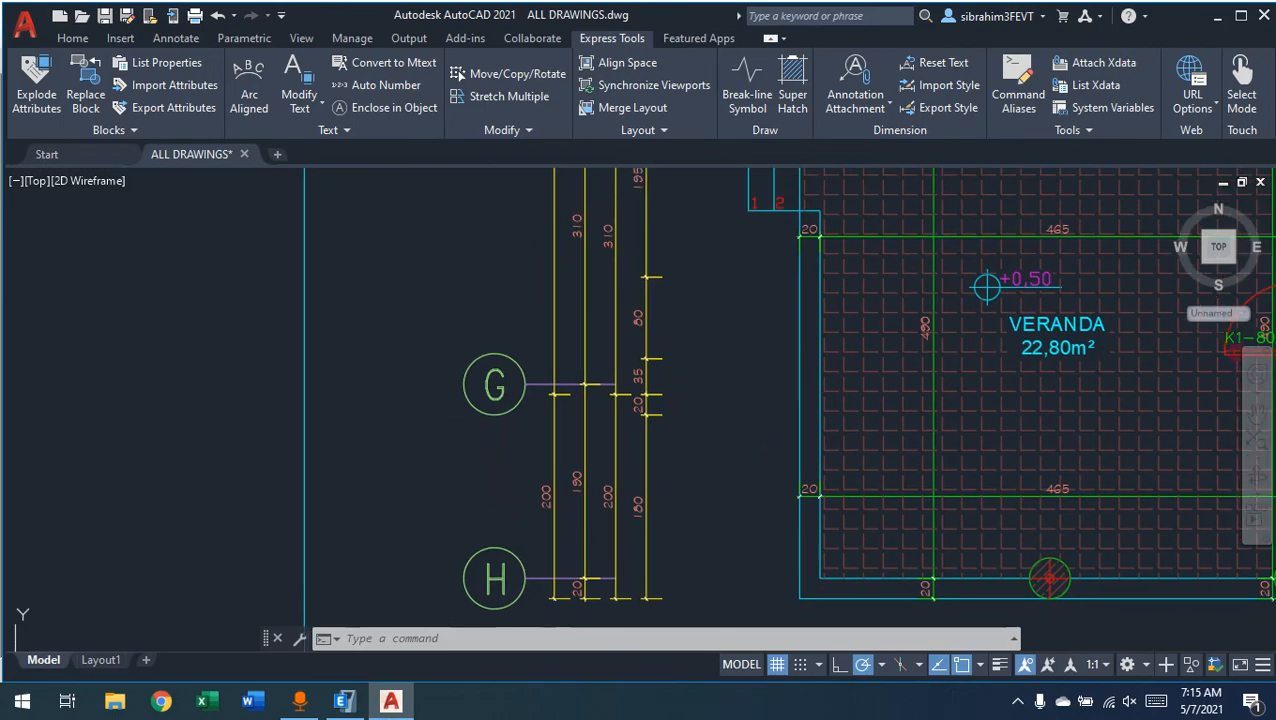
{"action": "middle_click_drag", "start_coordinate": [459, 187], "coordinate": [465, 559]}
{"action": "scroll", "coordinate": [467, 403], "scroll_direction": "down", "scroll_amount": 2}
{"action": "middle_click_drag", "start_coordinate": [456, 331], "coordinate": [447, 527]}
{"action": "middle_click_drag", "start_coordinate": [500, 384], "coordinate": [483, 579]}
{"action": "middle_click_drag", "start_coordinate": [483, 288], "coordinate": [465, 402]}
{"action": "scroll", "coordinate": [467, 347], "scroll_direction": "up", "scroll_amount": 2}
{"action": "middle_click_drag", "start_coordinate": [424, 530], "coordinate": [451, 334]}
{"action": "middle_click_drag", "start_coordinate": [465, 537], "coordinate": [470, 268]}
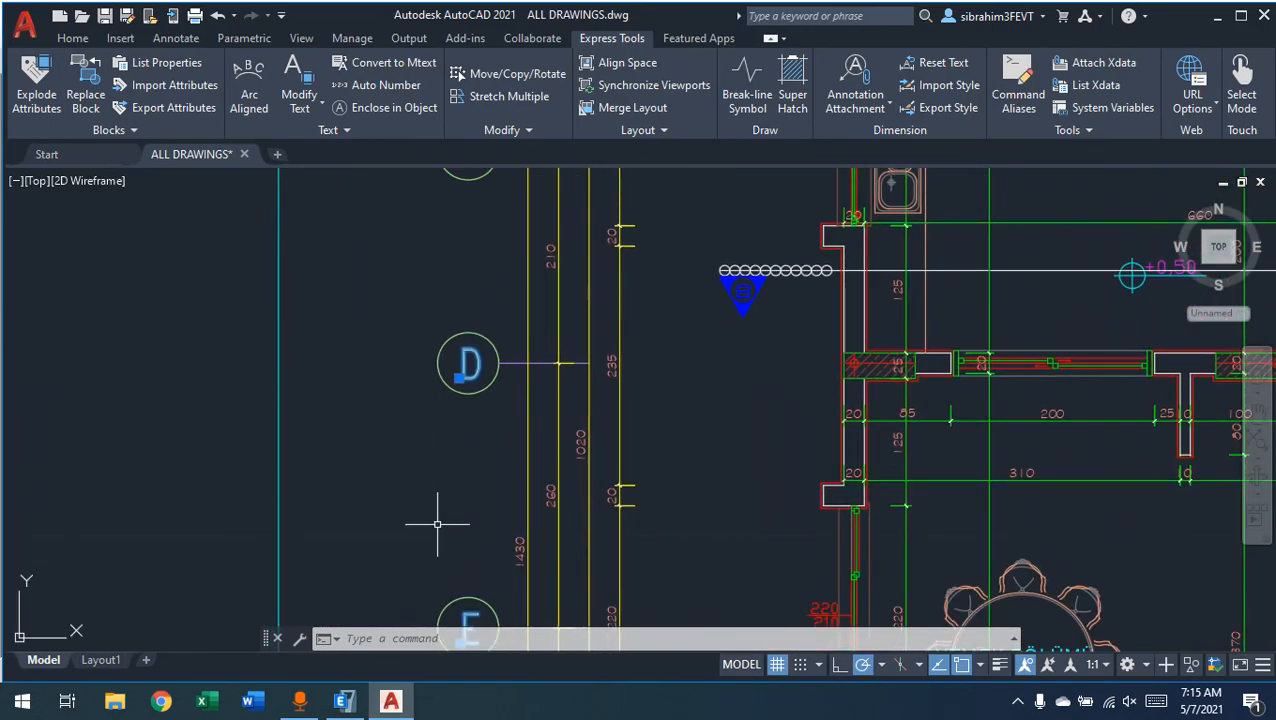
{"action": "middle_click_drag", "start_coordinate": [433, 521], "coordinate": [450, 353]}
{"action": "middle_click_drag", "start_coordinate": [439, 537], "coordinate": [470, 322]}
{"action": "mouse_move", "coordinate": [490, 507]}
{"action": "middle_mouse_down"}
{"action": "mouse_move", "coordinate": [493, 297]}
{"action": "mouse_move", "coordinate": [510, 389]}
{"action": "mouse_move", "coordinate": [529, 222]}
{"action": "middle_mouse_up"}
{"action": "middle_click_drag", "start_coordinate": [515, 398], "coordinate": [506, 260]}
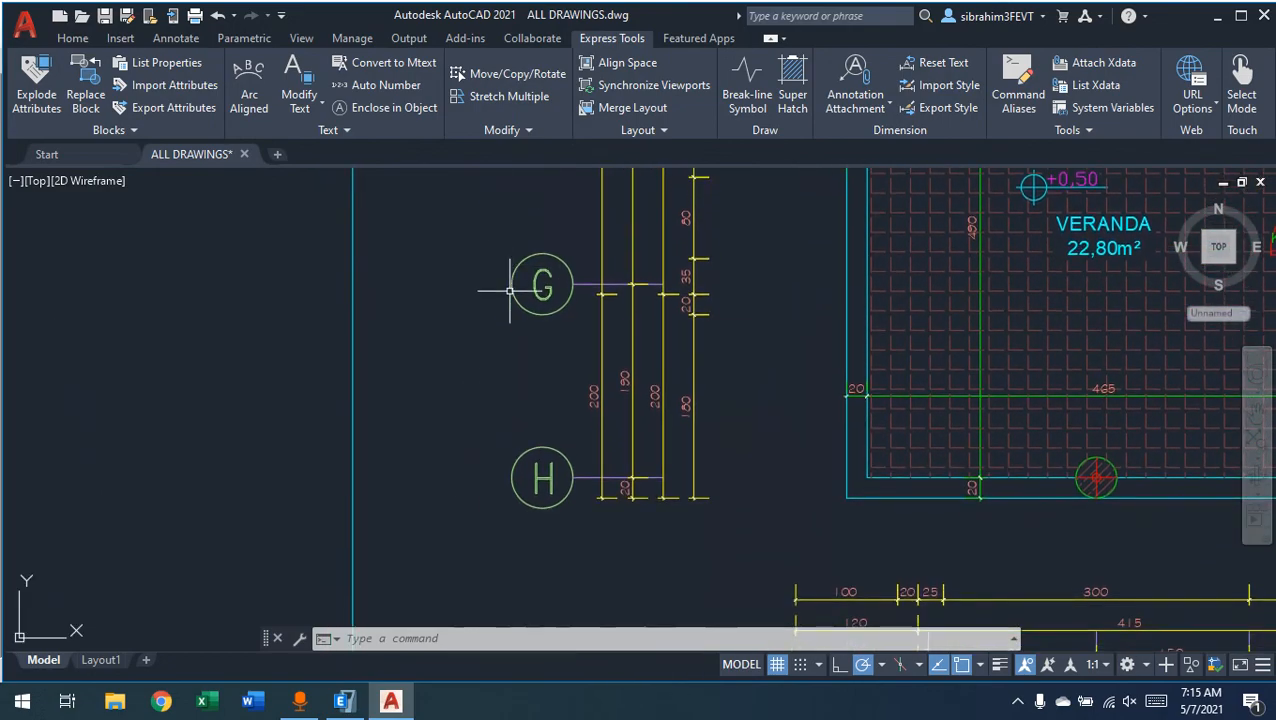
{"action": "scroll", "coordinate": [575, 338], "scroll_direction": "up", "scroll_amount": 2}
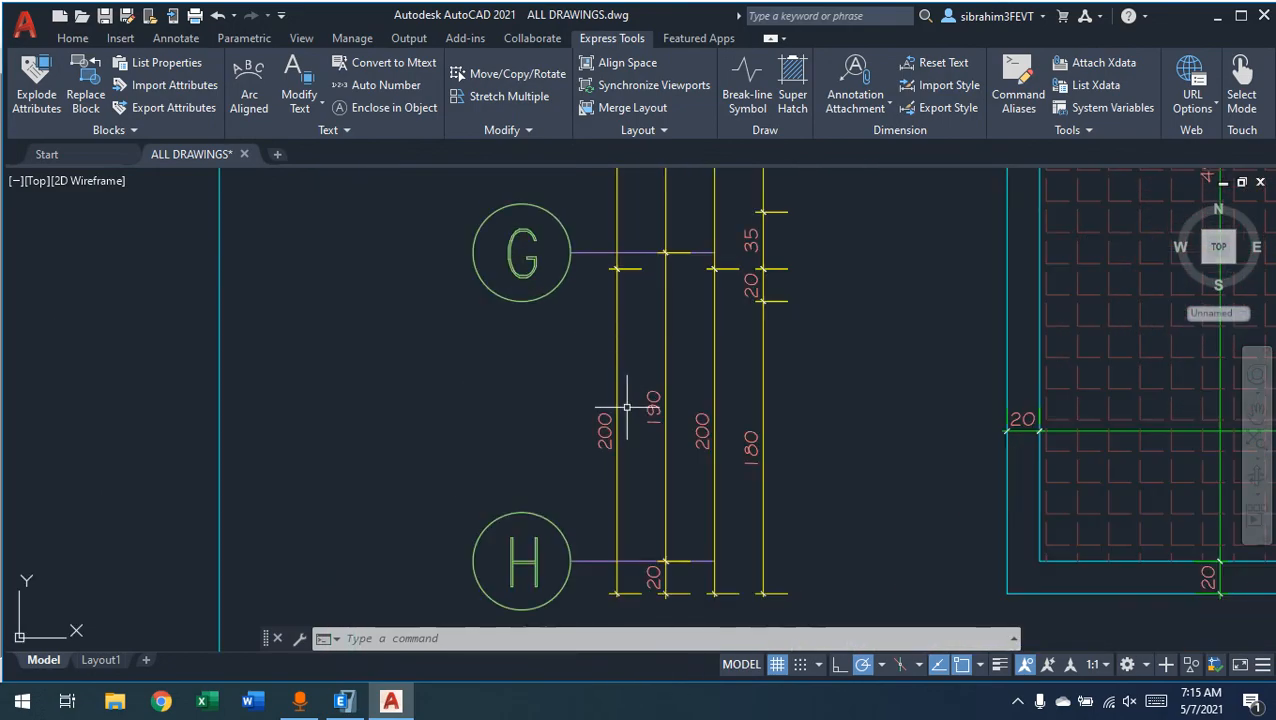
{"action": "left_click", "coordinate": [346, 702]}
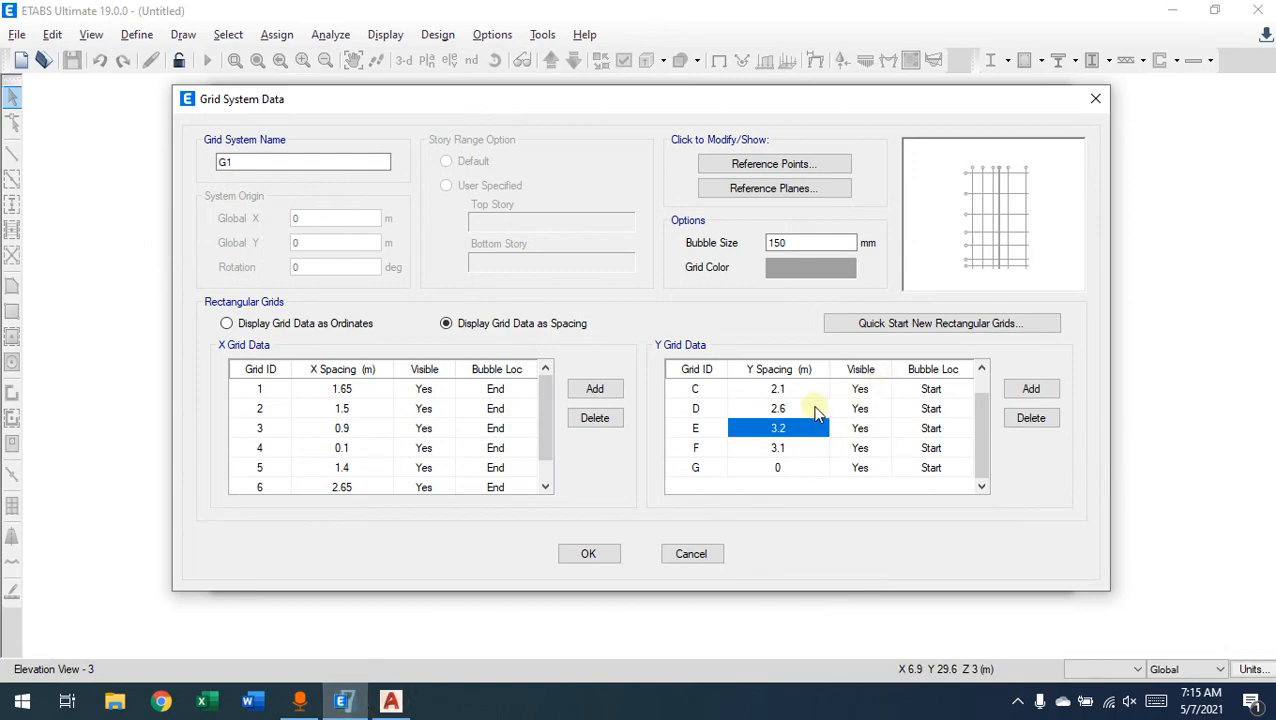
Step: Review the entered Y spacings and add Y grid line H after grid line G
{"action": "scroll", "coordinate": [817, 414], "scroll_direction": "up", "scroll_amount": 1}
{"action": "scroll", "coordinate": [766, 420], "scroll_direction": "down", "scroll_amount": 1}
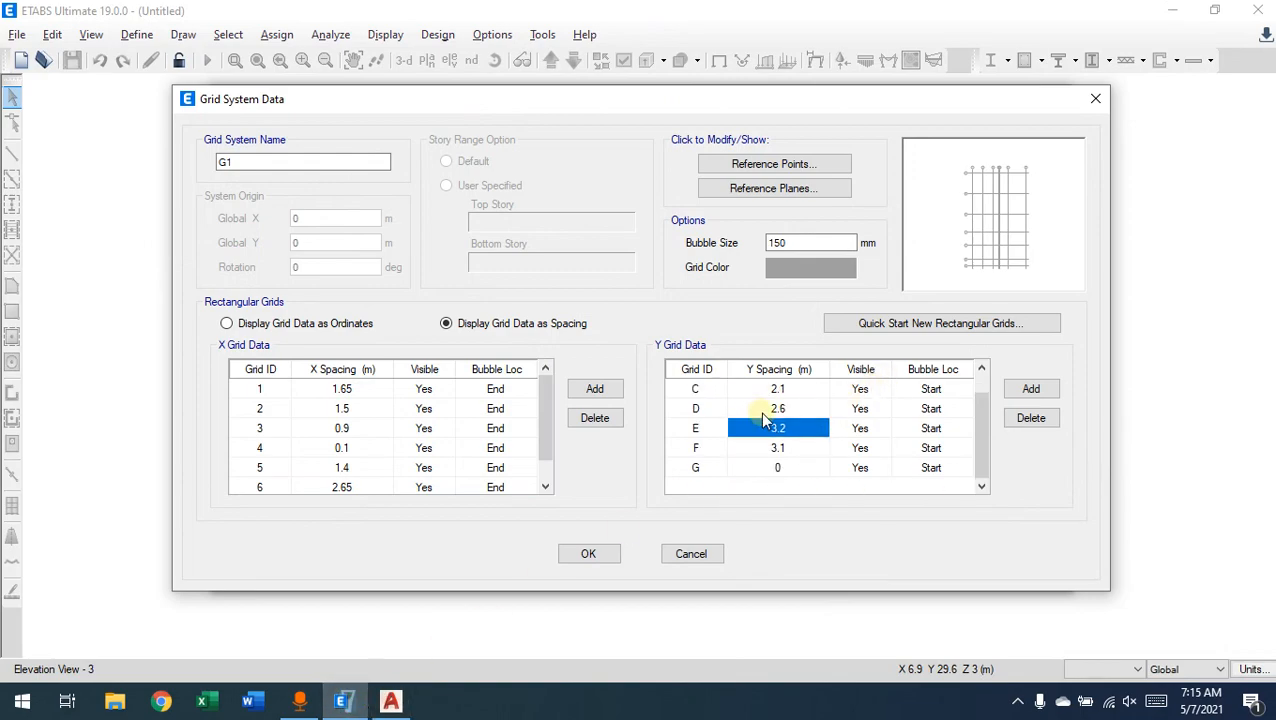
{"action": "left_click", "coordinate": [810, 468]}
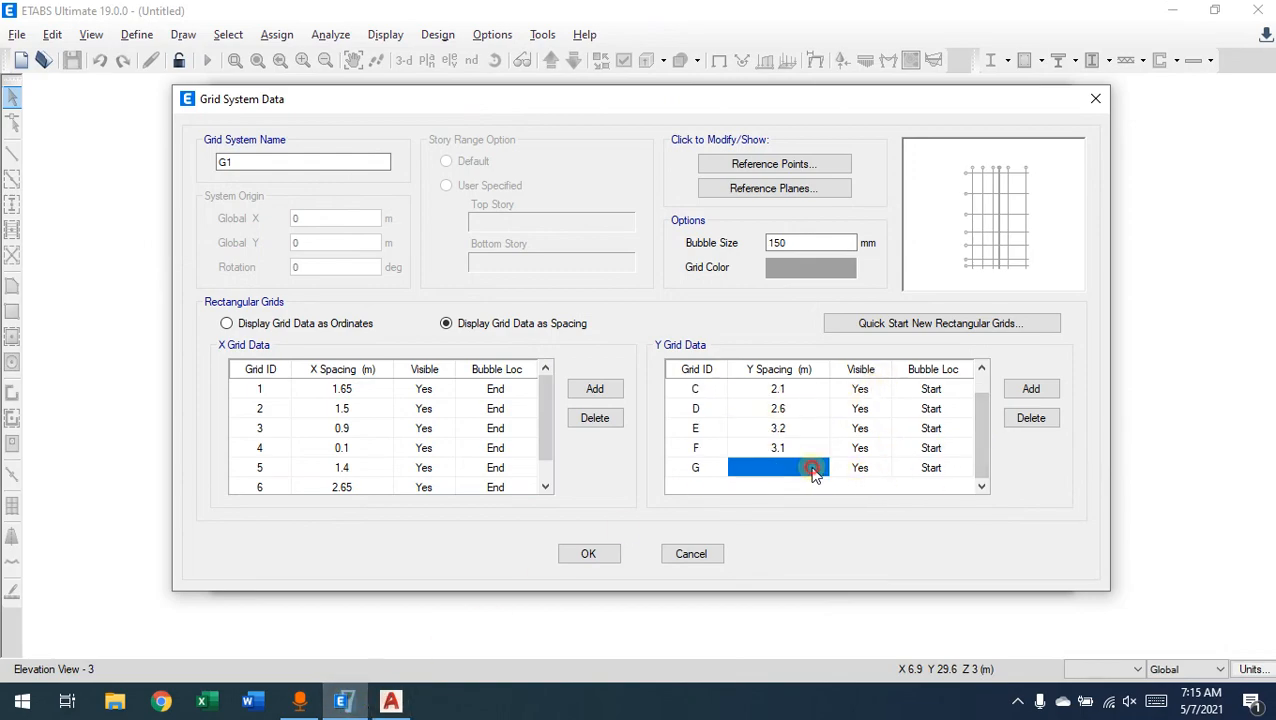
{"action": "left_click", "coordinate": [1031, 392]}
Step: Set Y grid line G's spacing to 2.1 m
{"action": "left_click", "coordinate": [778, 450]}
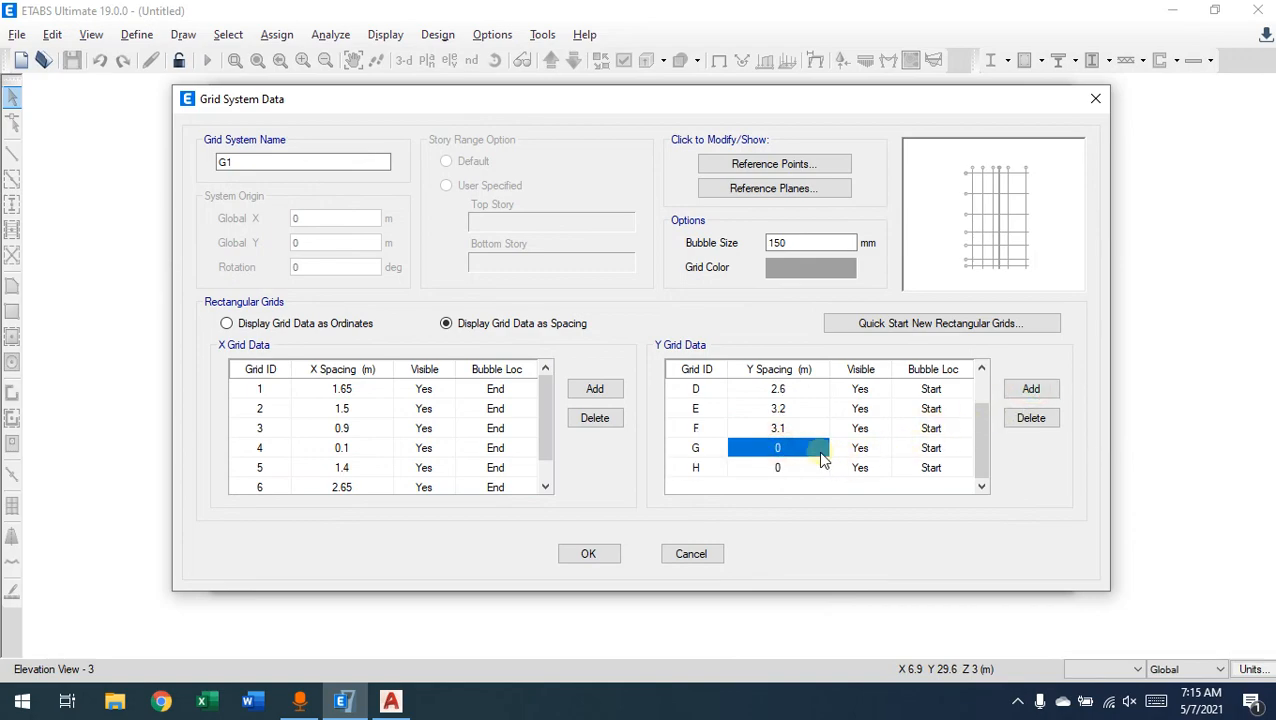
{"action": "type", "text": "2"}
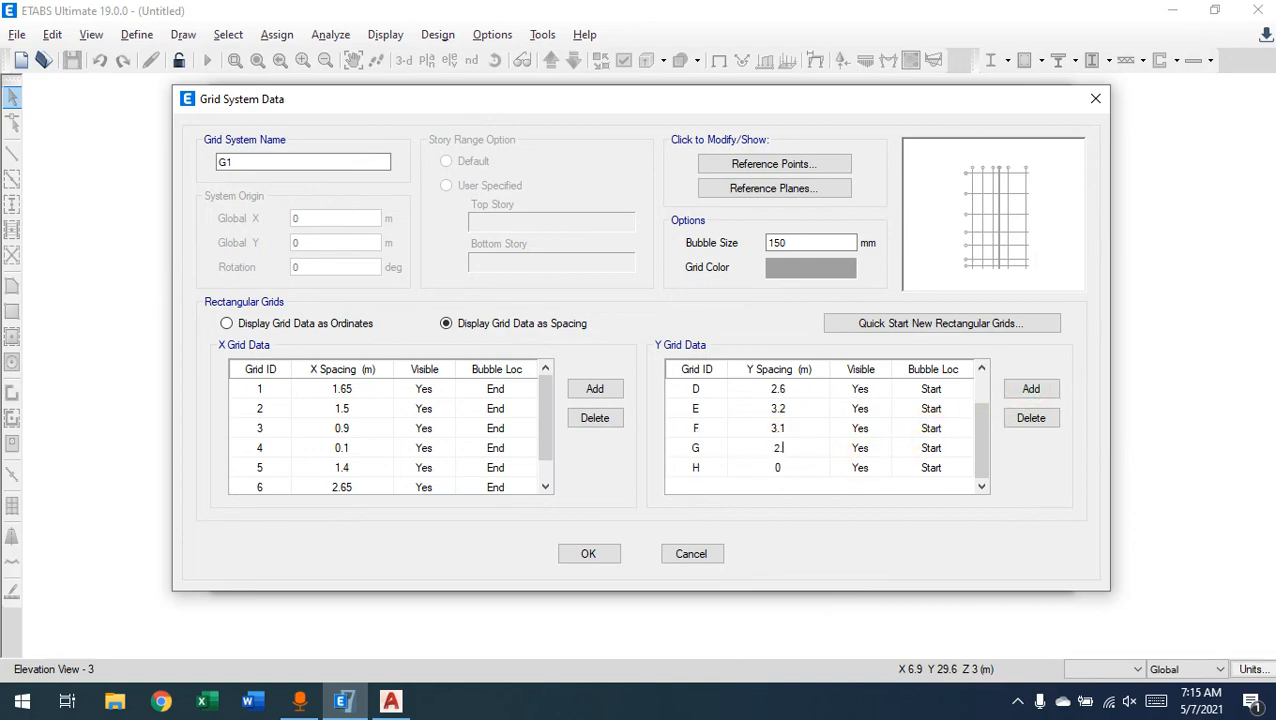
{"action": "type", "text": ".1"}
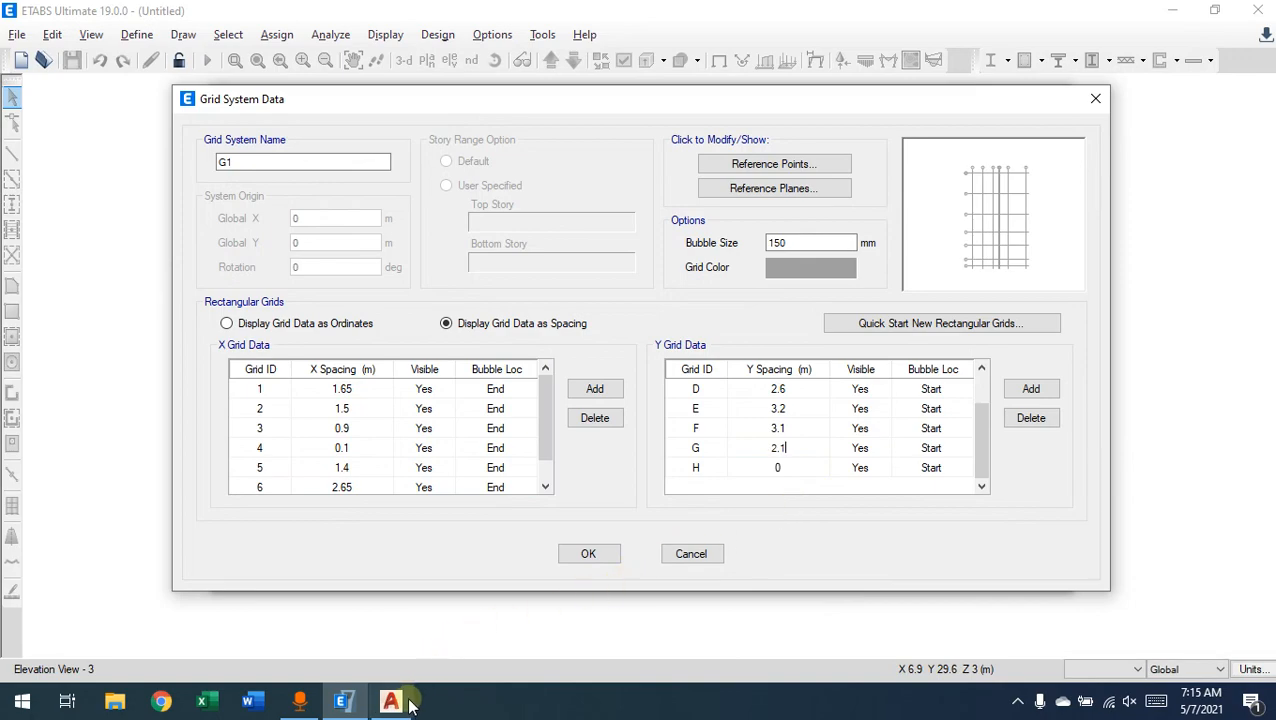
{"action": "left_click", "coordinate": [785, 468]}
Step: Recheck the dimension between axes G and H in AutoCAD and set Y grid line G's spacing to 1.9 m in ETABS
{"action": "left_click", "coordinate": [405, 701]}
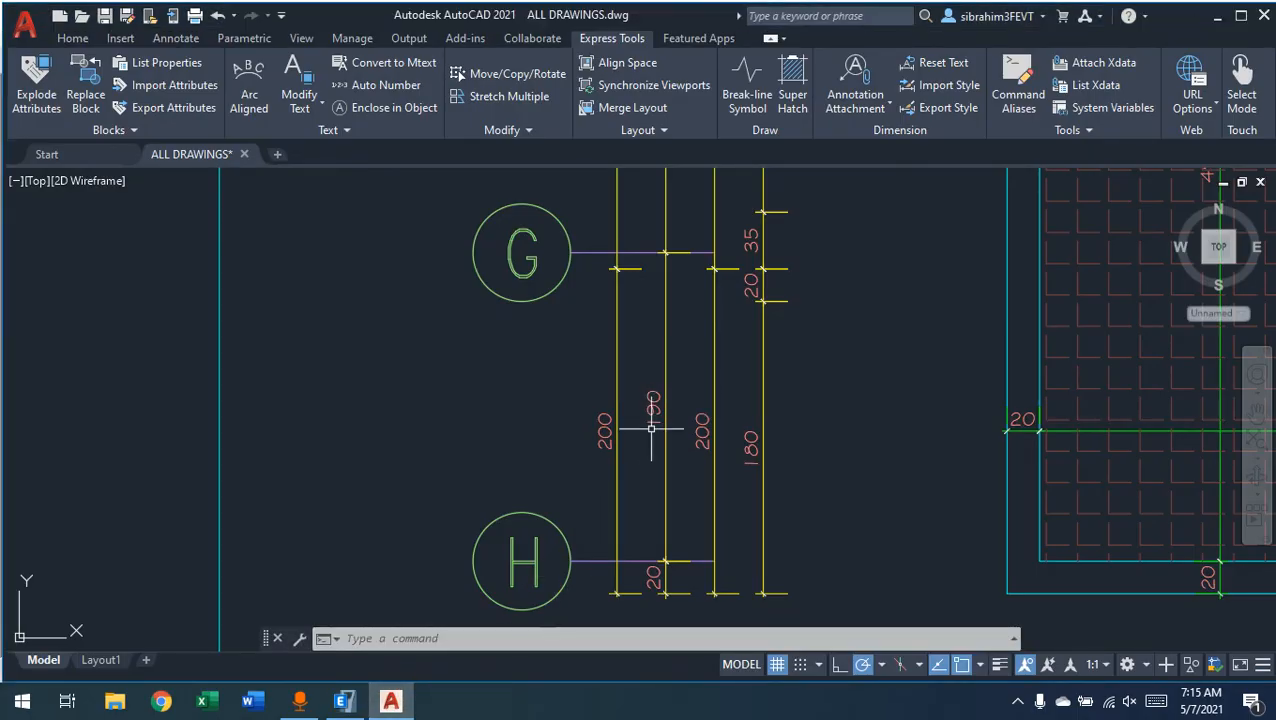
{"action": "left_click", "coordinate": [343, 701]}
{"action": "left_click", "coordinate": [810, 450]}
{"action": "type", "text": "1.9"}
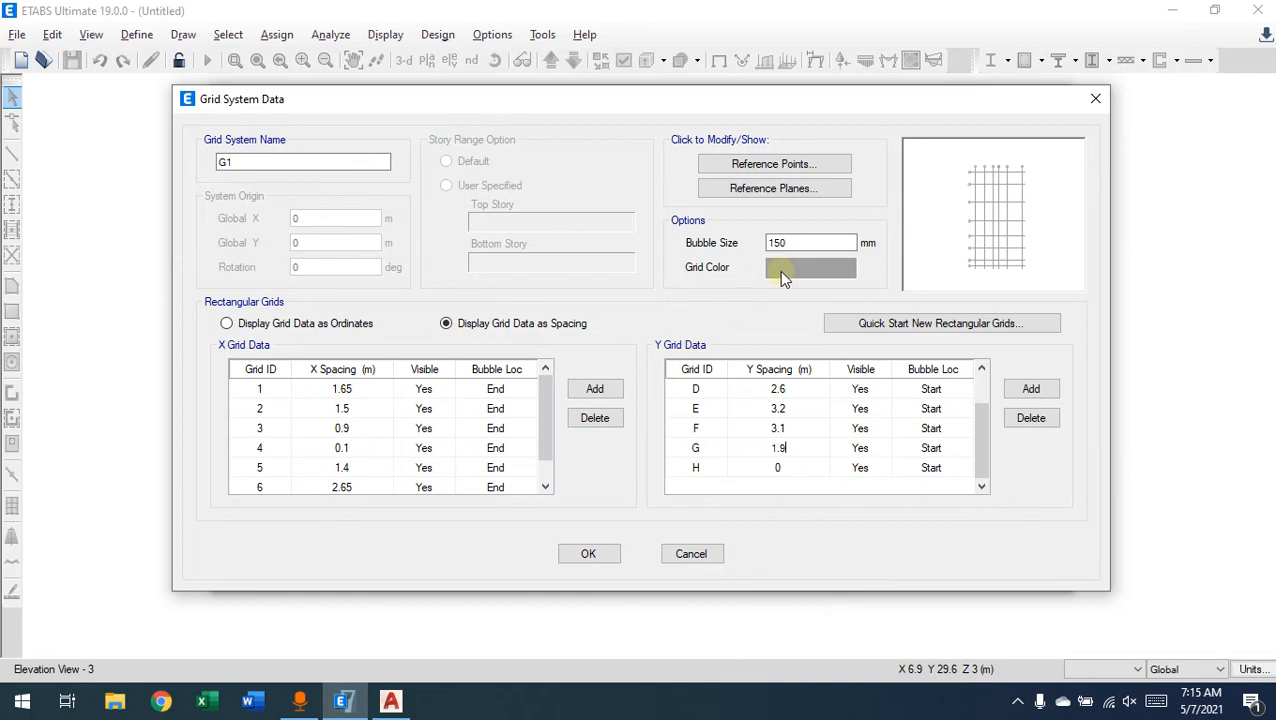
Step: Set the grid bubble size to 300 mm
{"action": "left_click", "coordinate": [798, 241]}
{"action": "left_click_drag", "start_coordinate": [798, 241], "coordinate": [765, 248]}
{"action": "type", "text": "30"}
{"action": "left_click", "coordinate": [809, 242]}
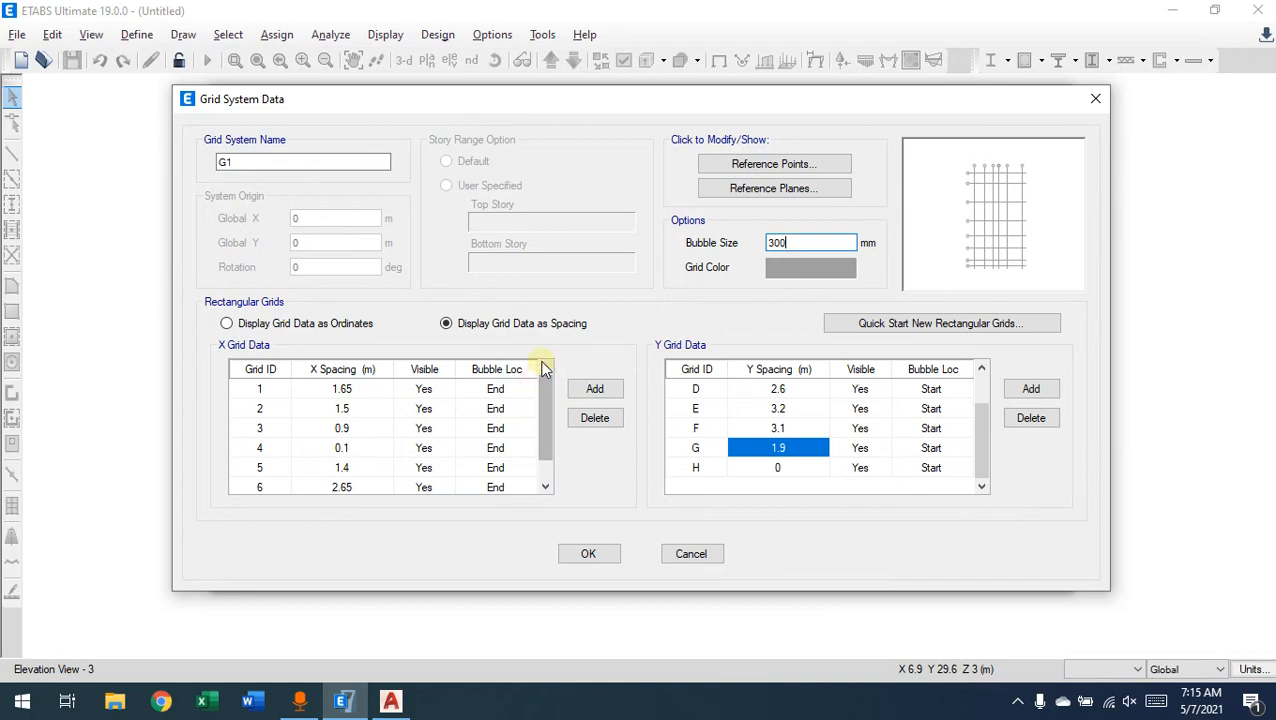
Step: Try the Both bubble location on X grid line 1 and return it to End
{"action": "left_click", "coordinate": [524, 390]}
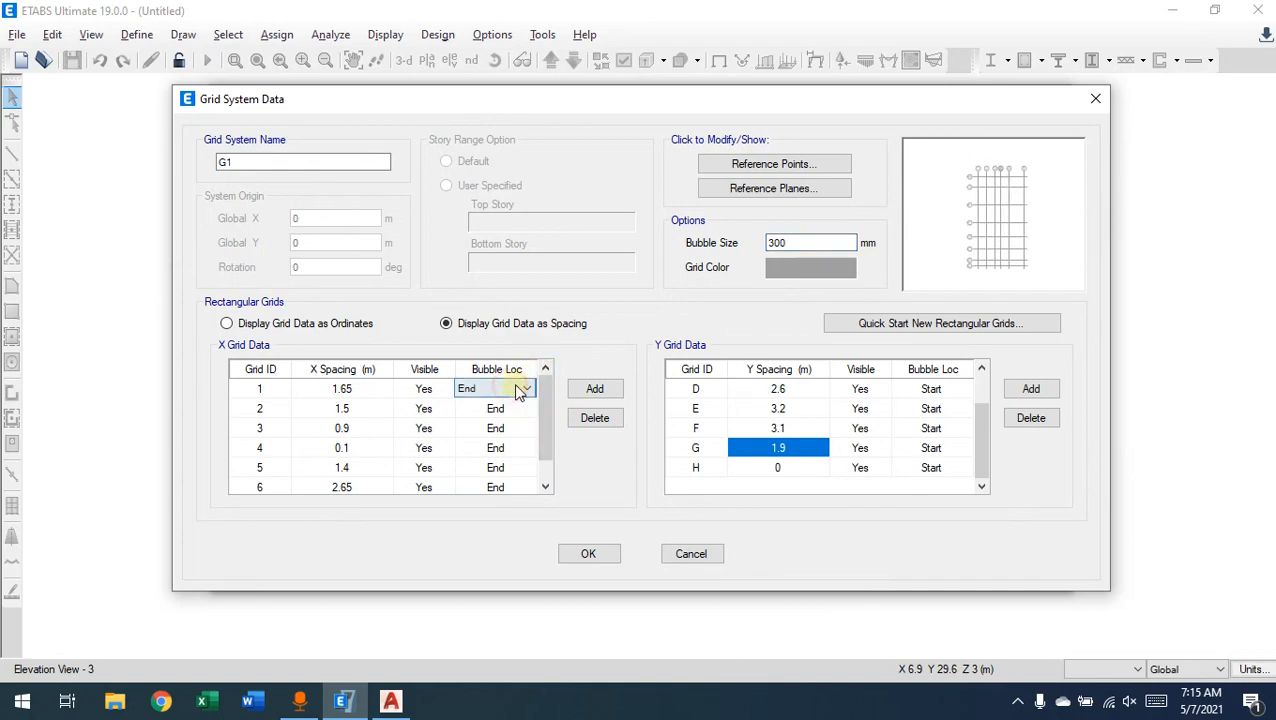
{"action": "left_click", "coordinate": [528, 389]}
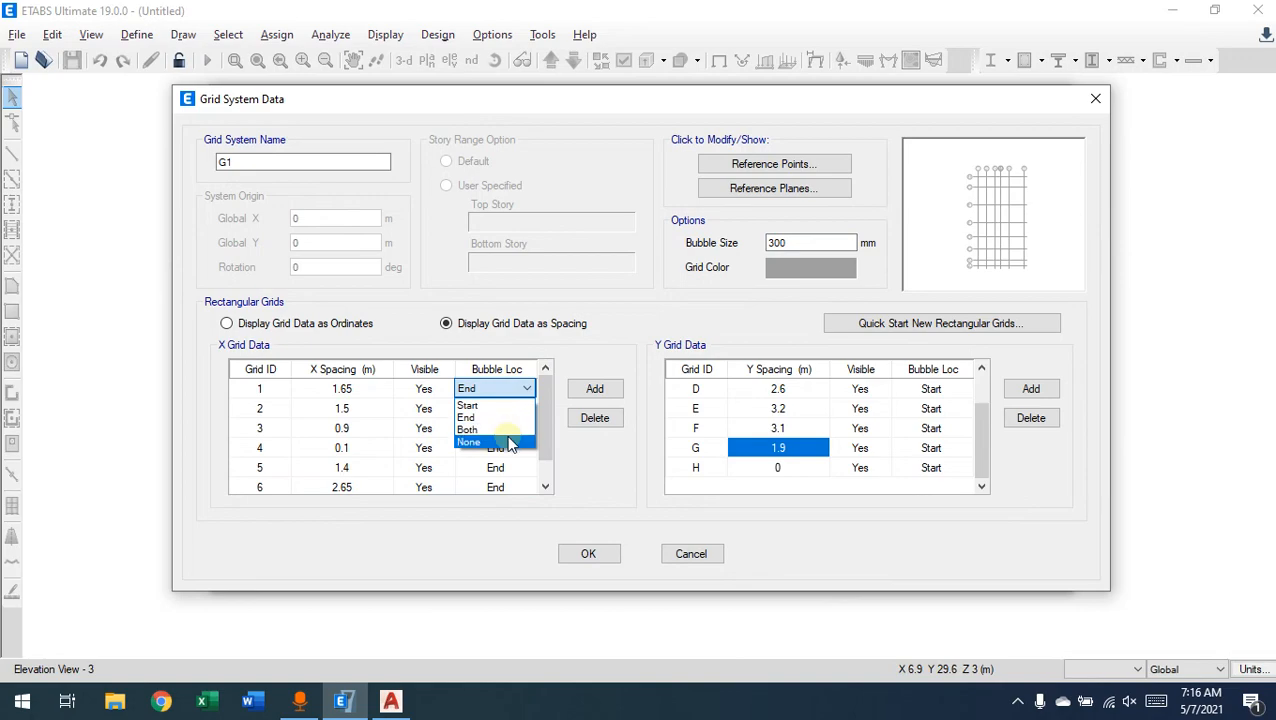
{"action": "left_click", "coordinate": [508, 433]}
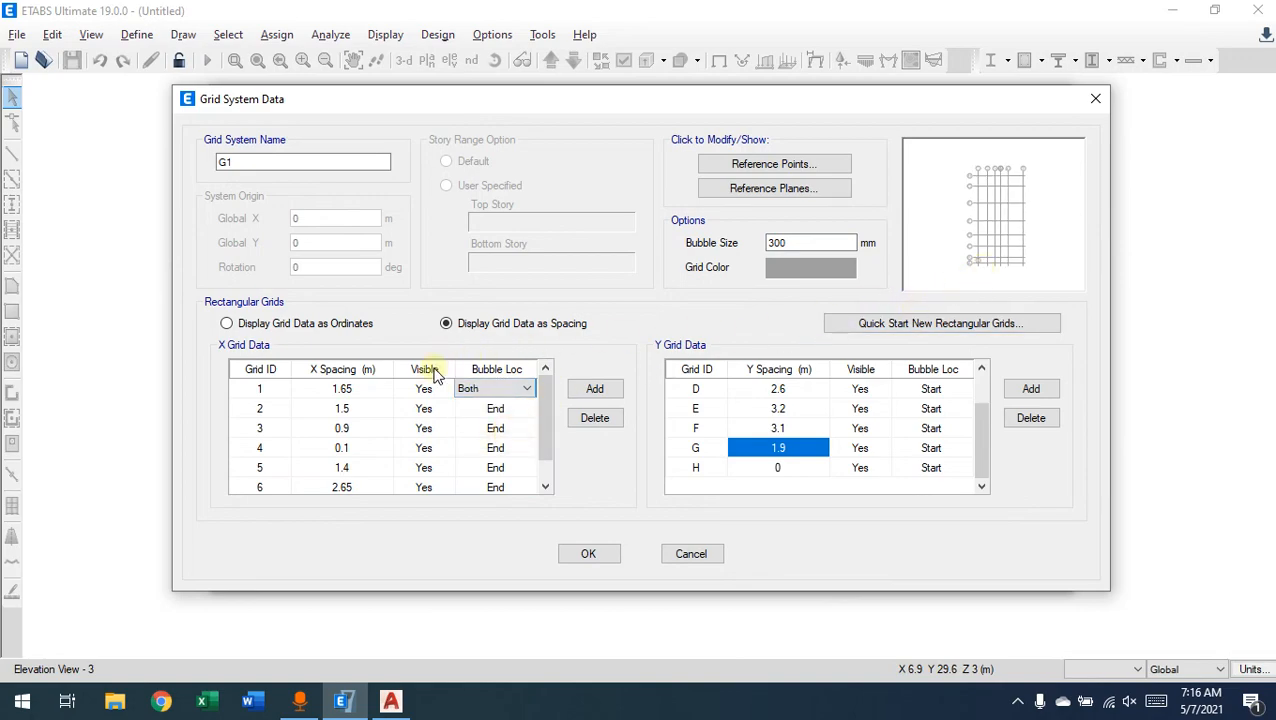
{"action": "left_click", "coordinate": [525, 390]}
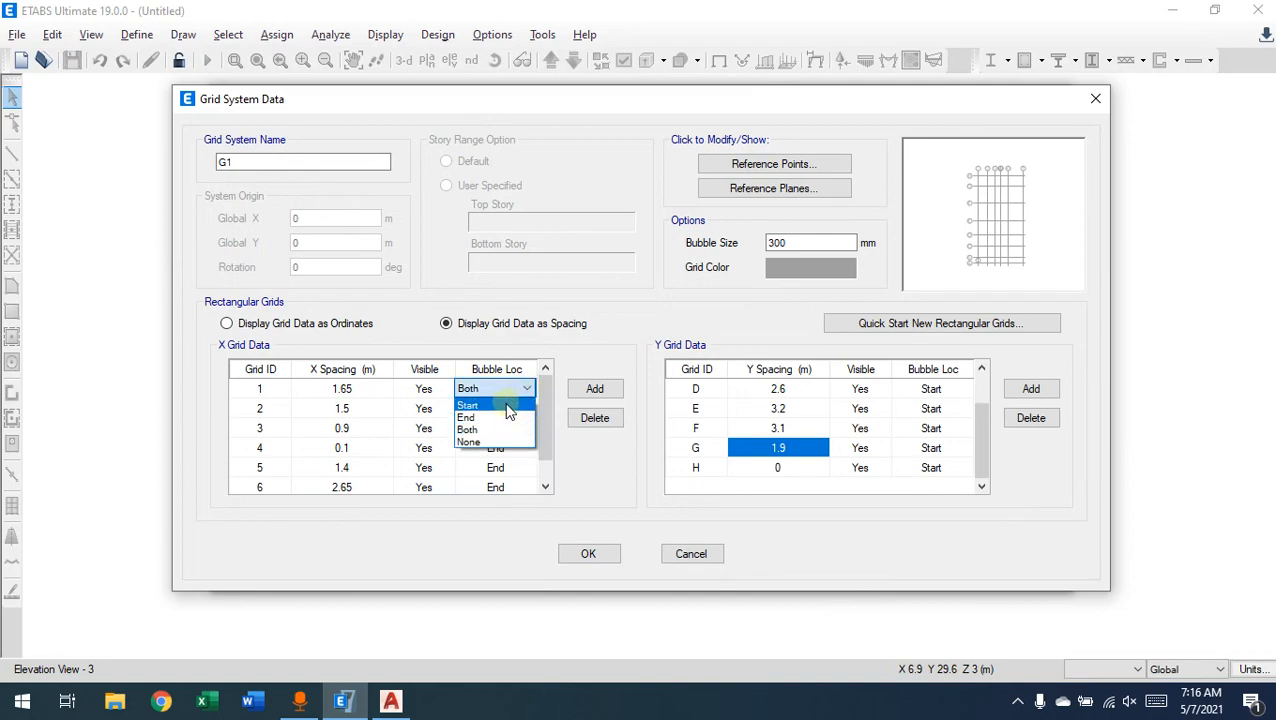
{"action": "left_click", "coordinate": [506, 417]}
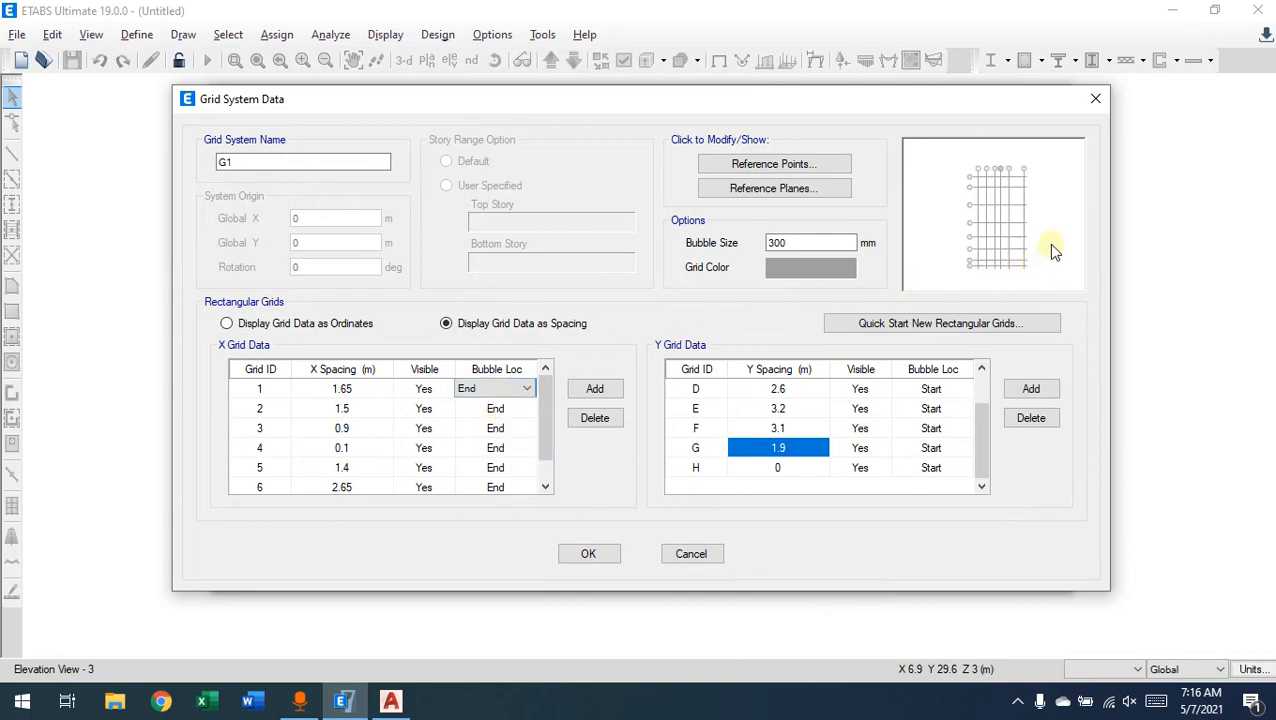
Step: Accept the custom grid data and create the Grid Only model with 2 stories
{"action": "left_click", "coordinate": [605, 342]}
{"action": "left_click", "coordinate": [589, 554]}
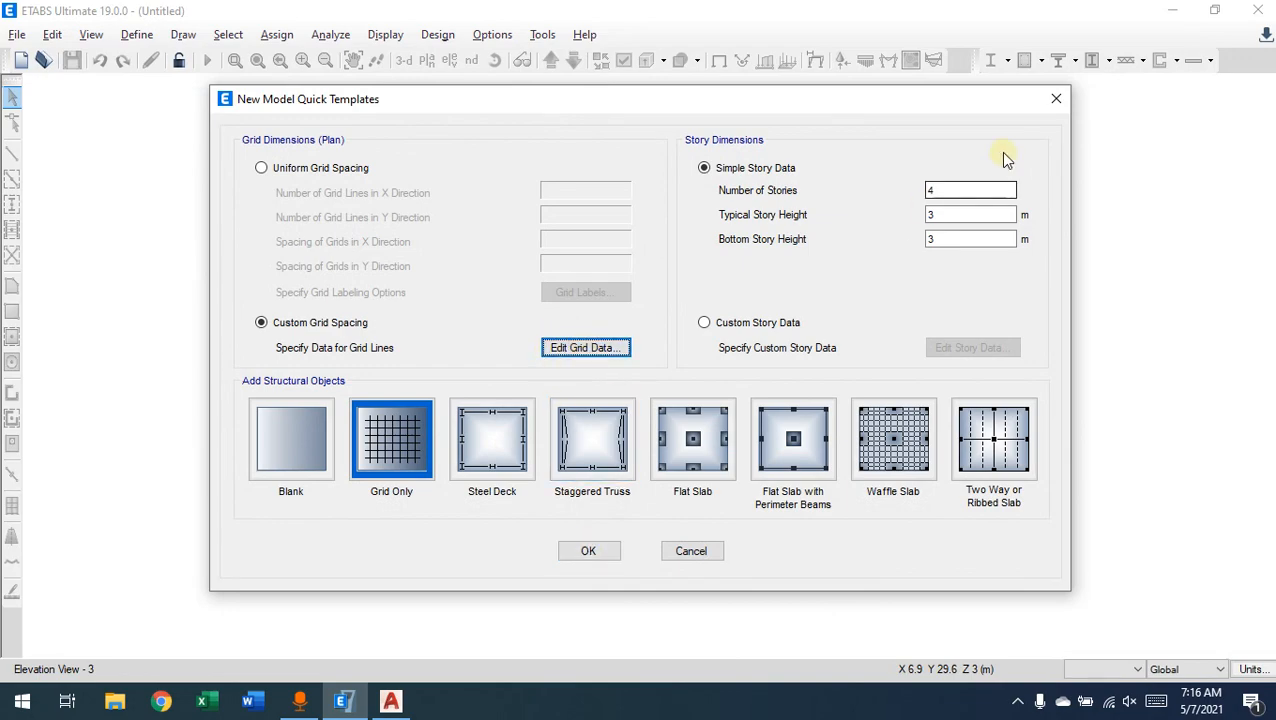
{"action": "double_click", "coordinate": [940, 191]}
{"action": "key", "text": "BackSpace"}
{"action": "type", "text": "2"}
{"action": "left_click", "coordinate": [940, 212]}
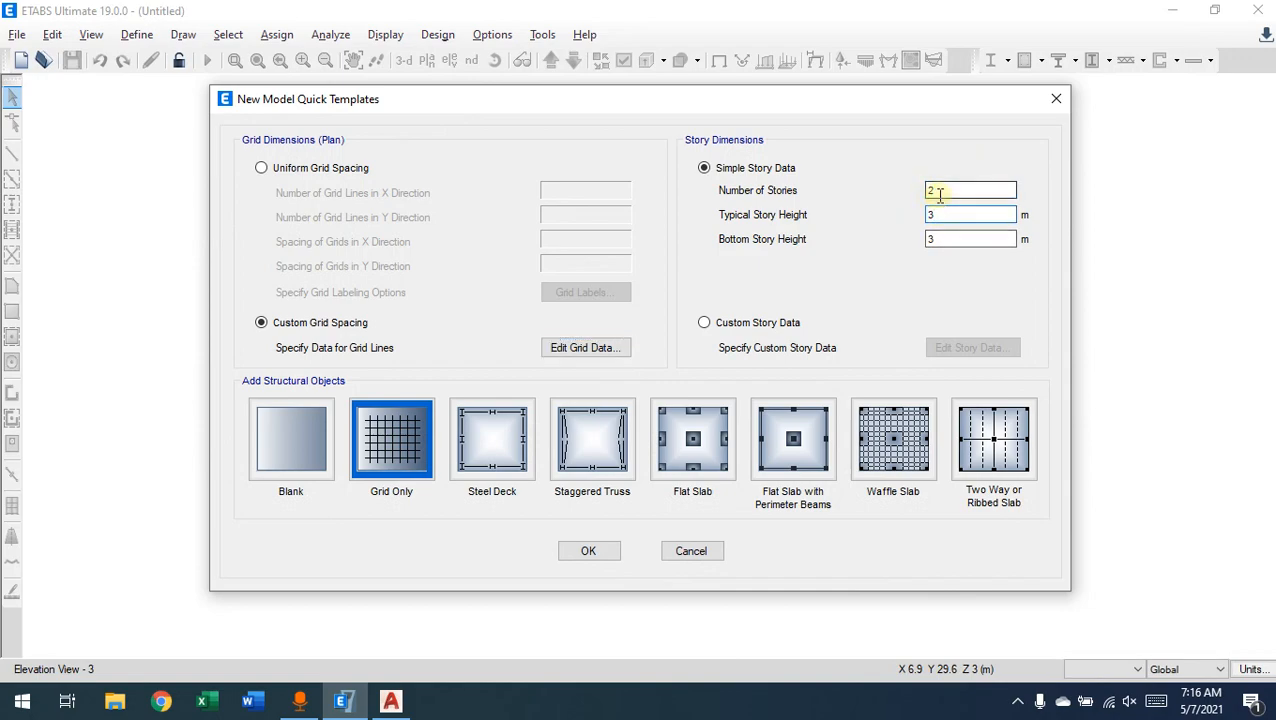
{"action": "left_click", "coordinate": [590, 551]}
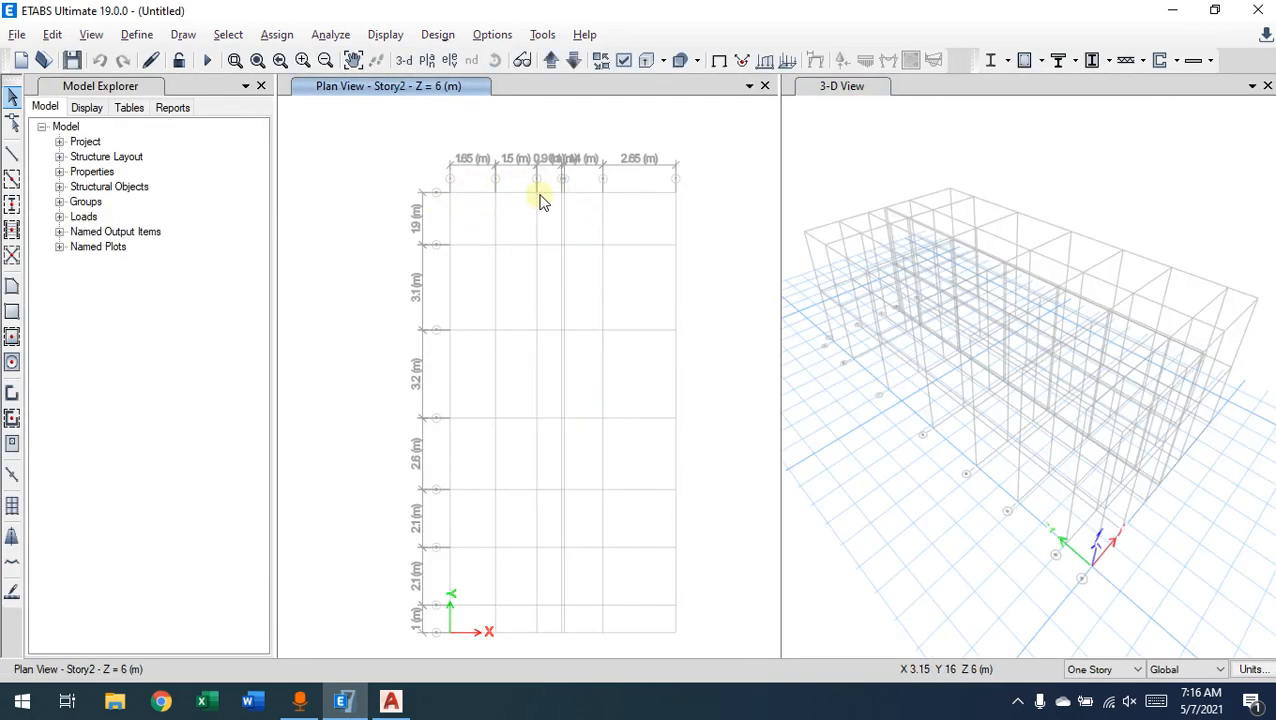
Step: Check the grid bubbles in the plan view and set grid system G1's bubble size to 800 mm
{"action": "scroll", "coordinate": [453, 183], "scroll_direction": "up", "scroll_amount": 9}
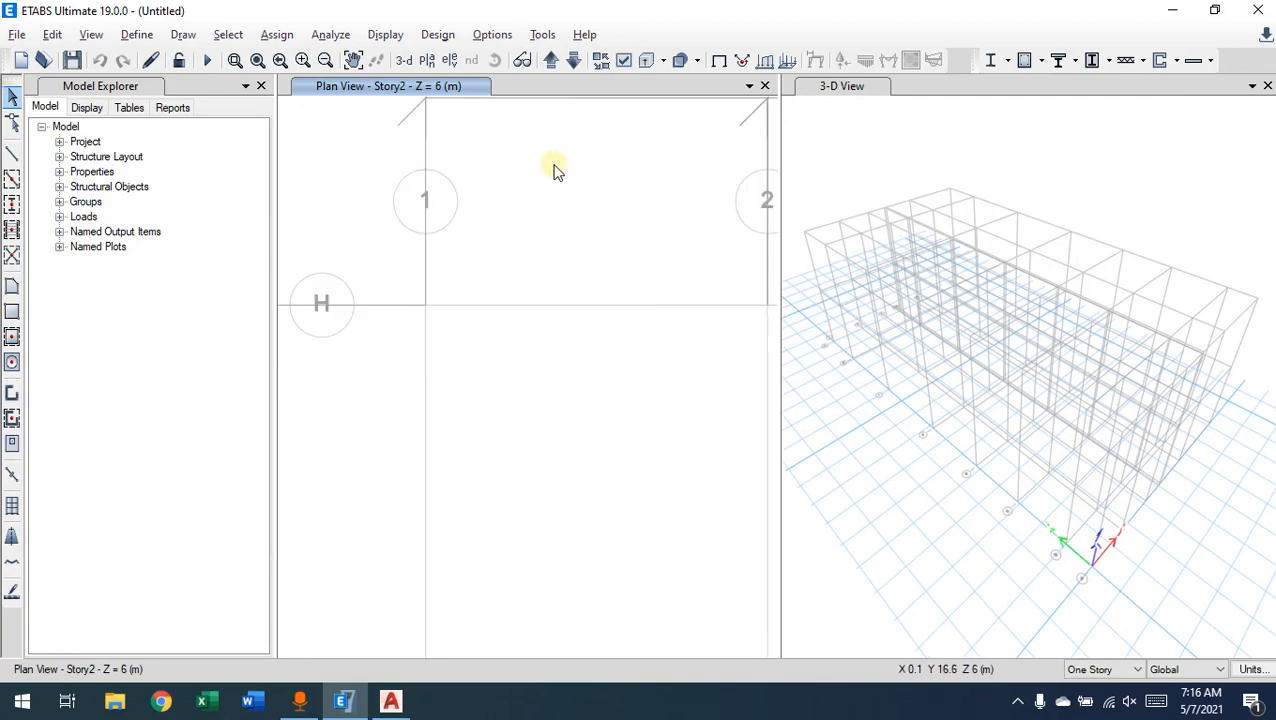
{"action": "scroll", "coordinate": [500, 213], "scroll_direction": "down", "scroll_amount": 8}
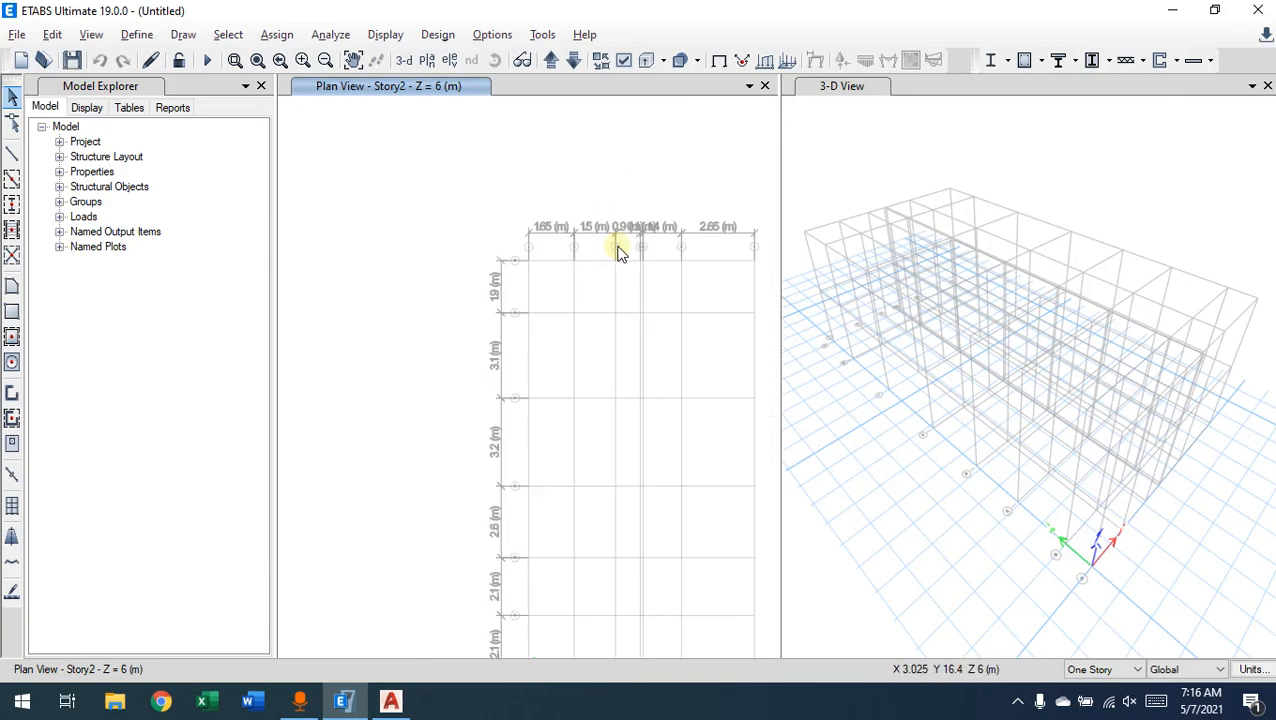
{"action": "middle_click_drag", "start_coordinate": [571, 395], "coordinate": [556, 279]}
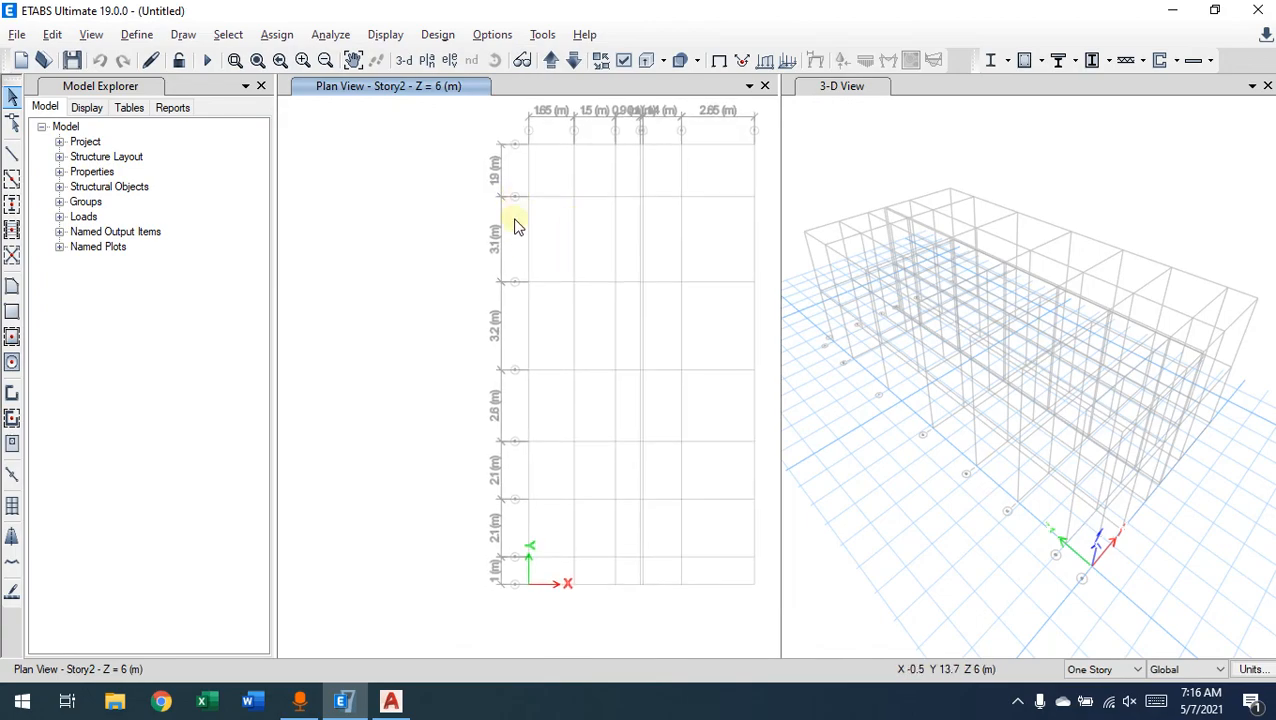
{"action": "scroll", "coordinate": [517, 497], "scroll_direction": "up", "scroll_amount": 5}
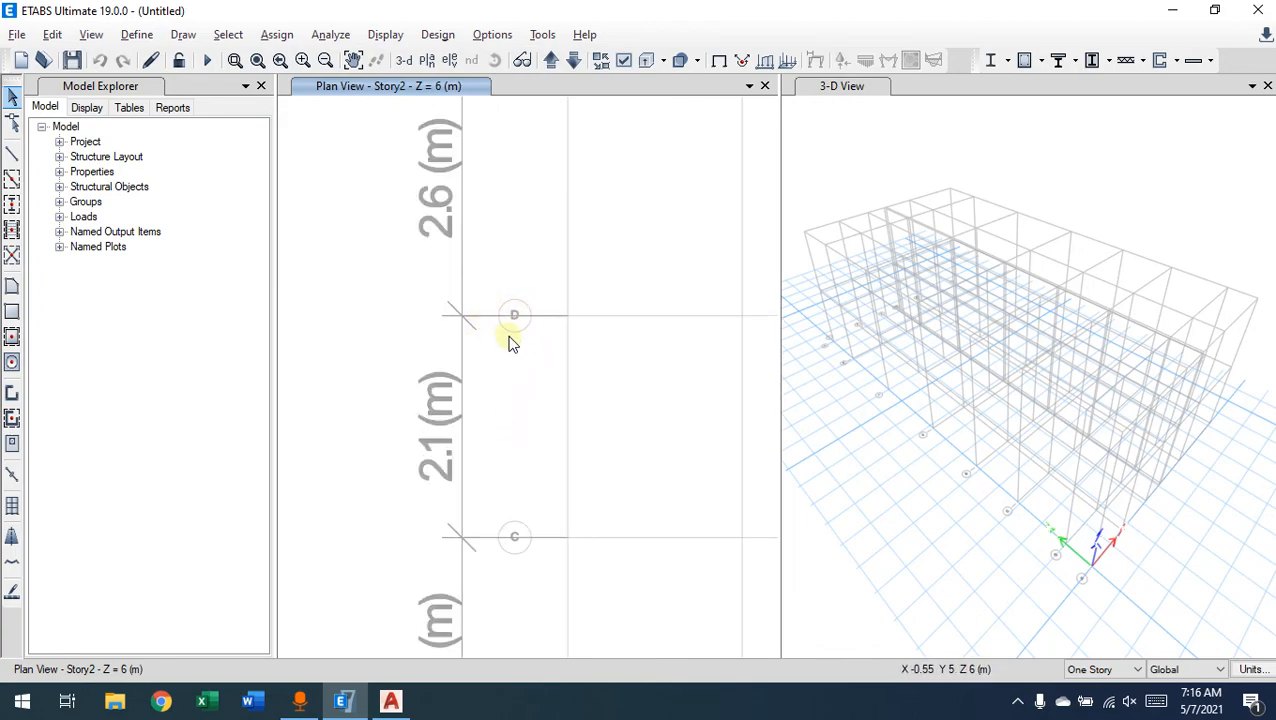
{"action": "scroll", "coordinate": [509, 343], "scroll_direction": "down", "scroll_amount": 6}
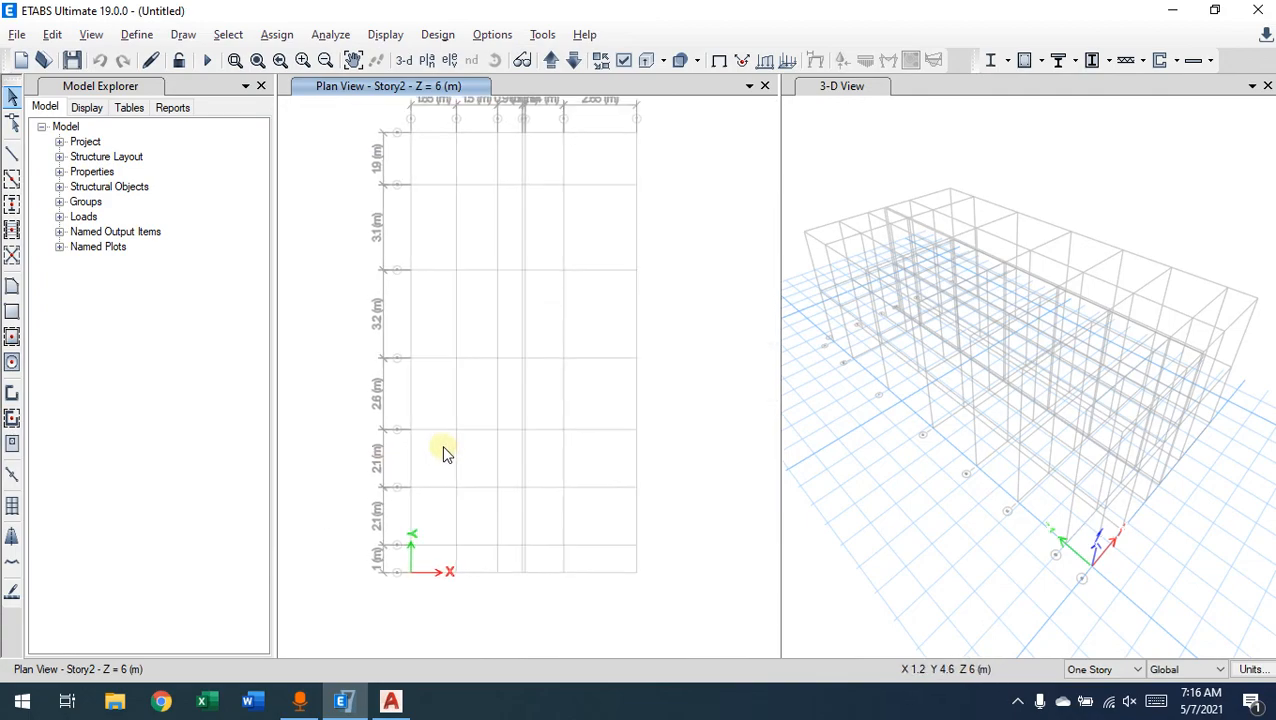
{"action": "right_click", "coordinate": [478, 293]}
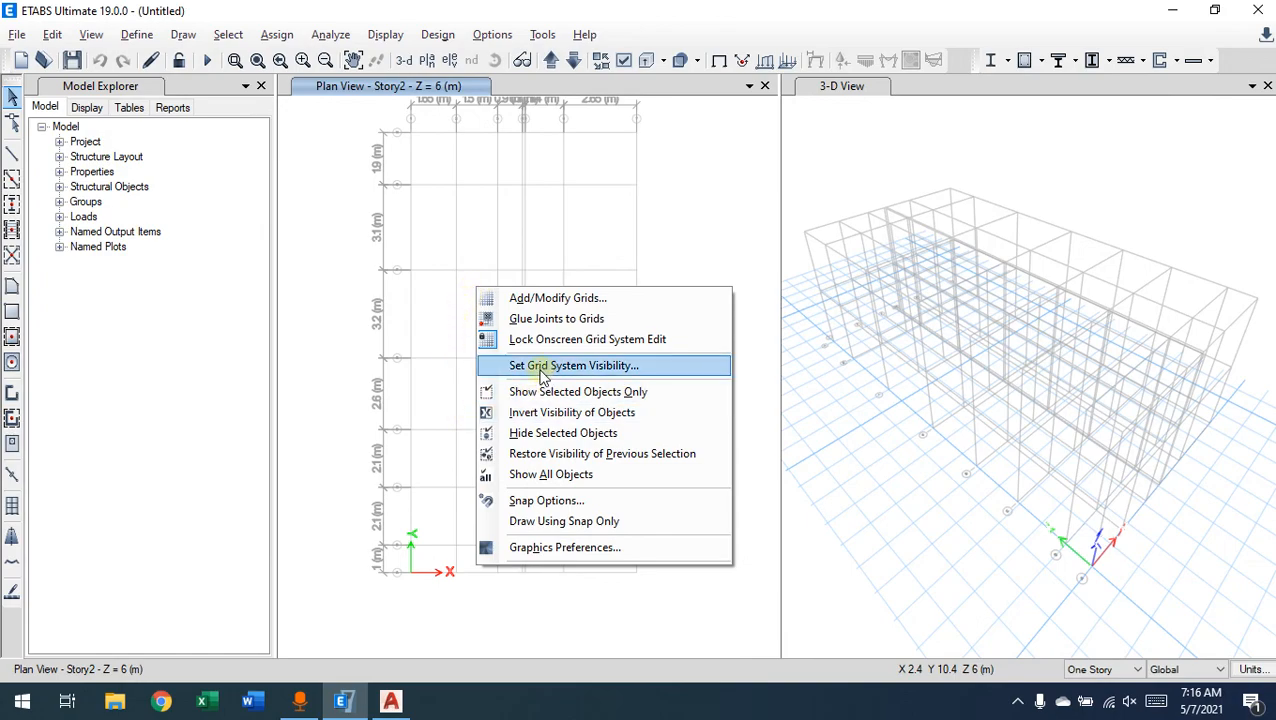
{"action": "left_click", "coordinate": [549, 301]}
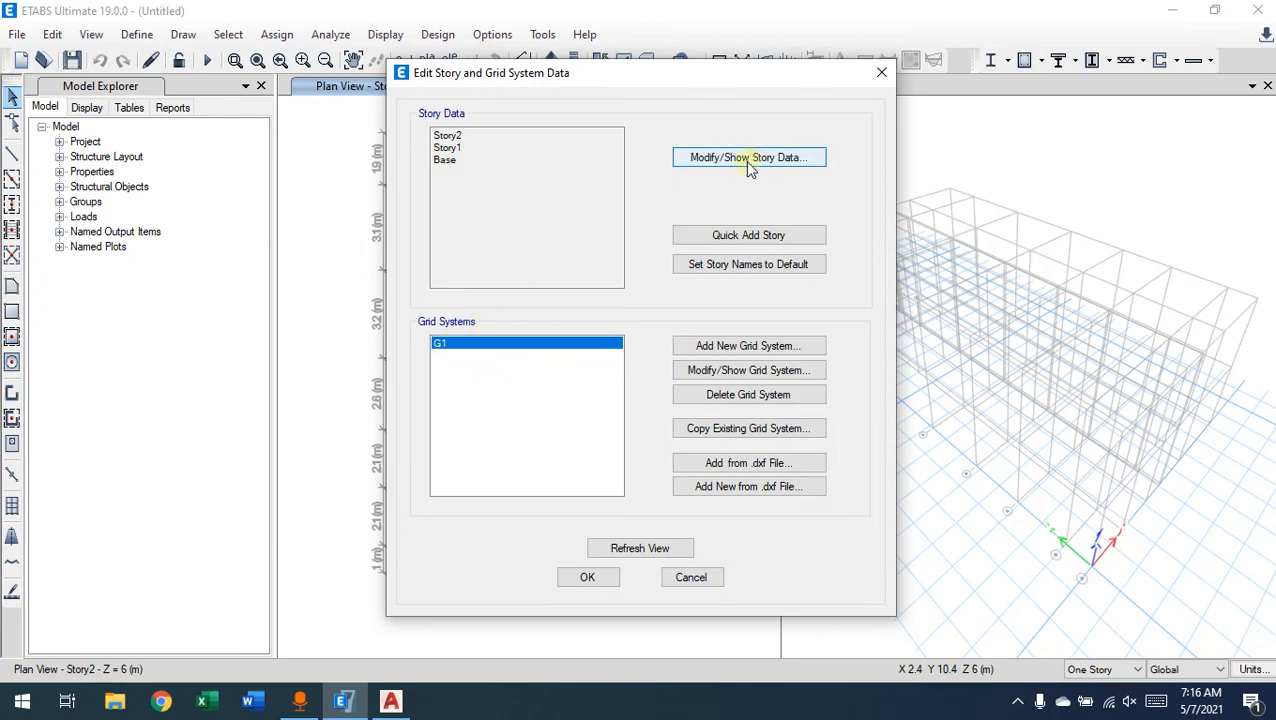
{"action": "left_click", "coordinate": [743, 372]}
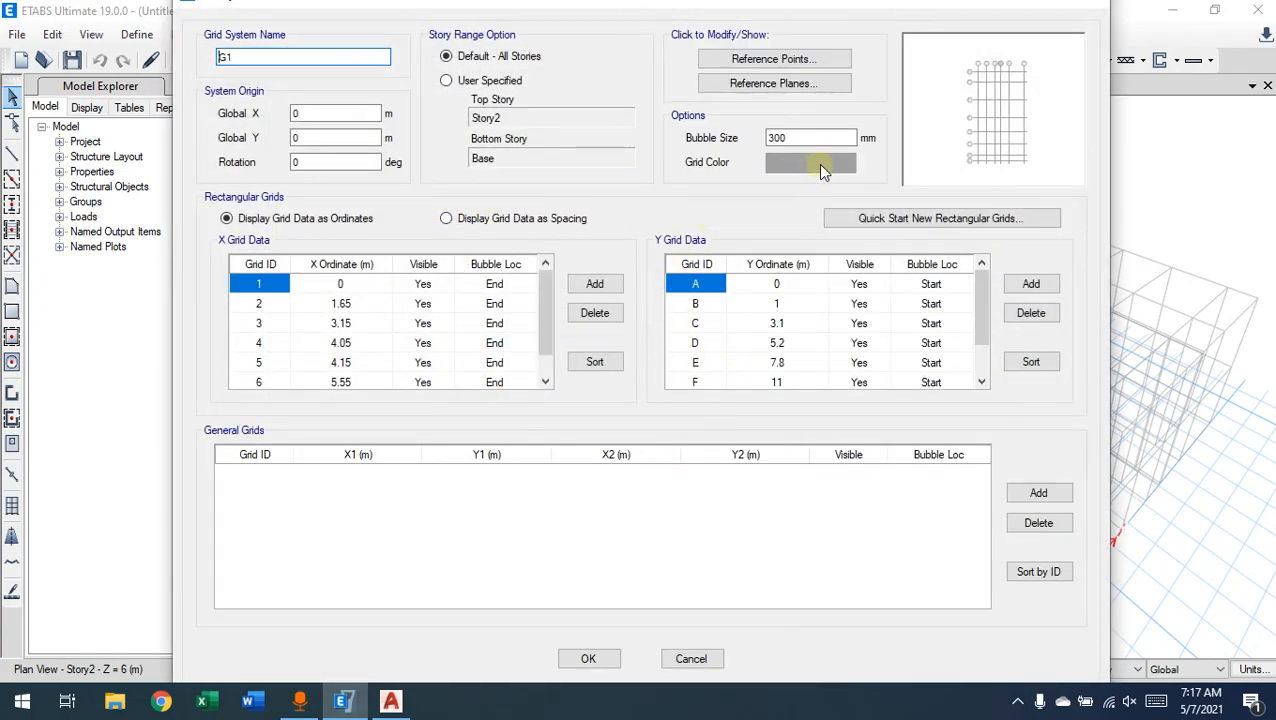
{"action": "left_click_drag", "start_coordinate": [800, 139], "coordinate": [765, 139]}
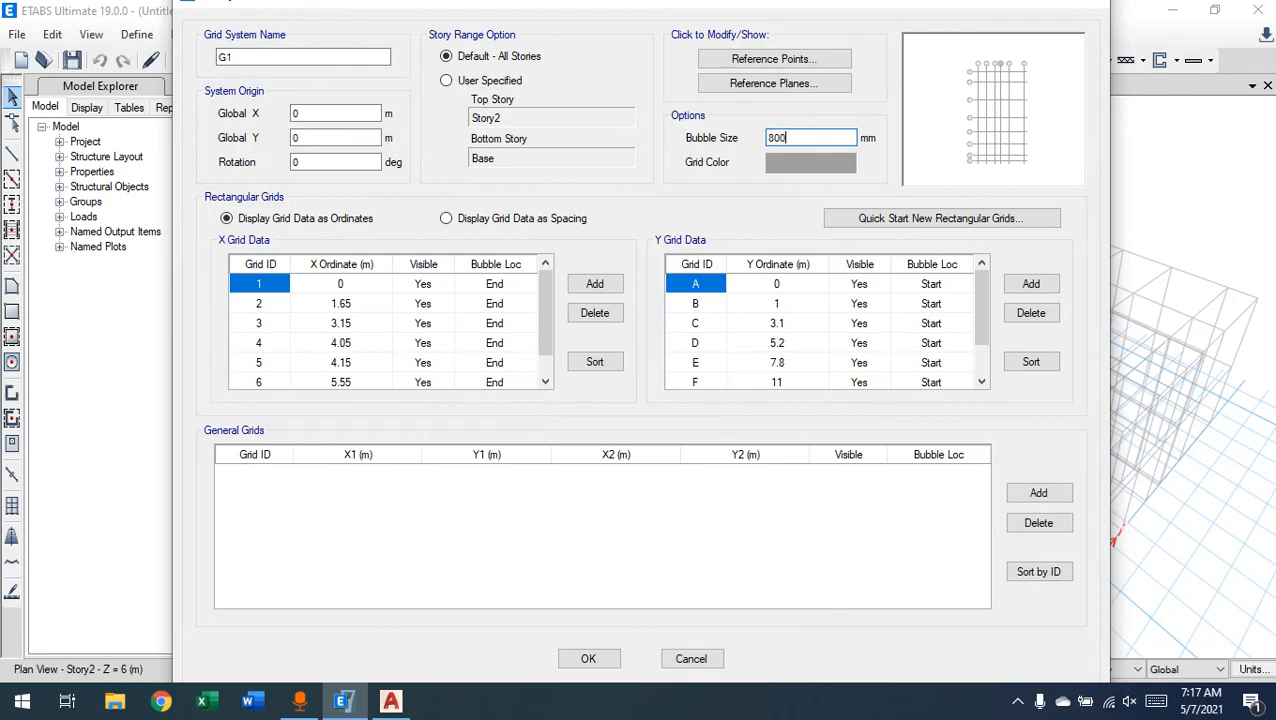
Step: Compare G1's grid data as ordinates and as spacing, leave it displayed as spacing, and apply the grid system changes
{"action": "mouse_move", "coordinate": [542, 303]}
{"action": "left_mouse_down"}
{"action": "mouse_move", "coordinate": [542, 331]}
{"action": "mouse_move", "coordinate": [536, 274]}
{"action": "mouse_move", "coordinate": [543, 315]}
{"action": "left_mouse_up"}
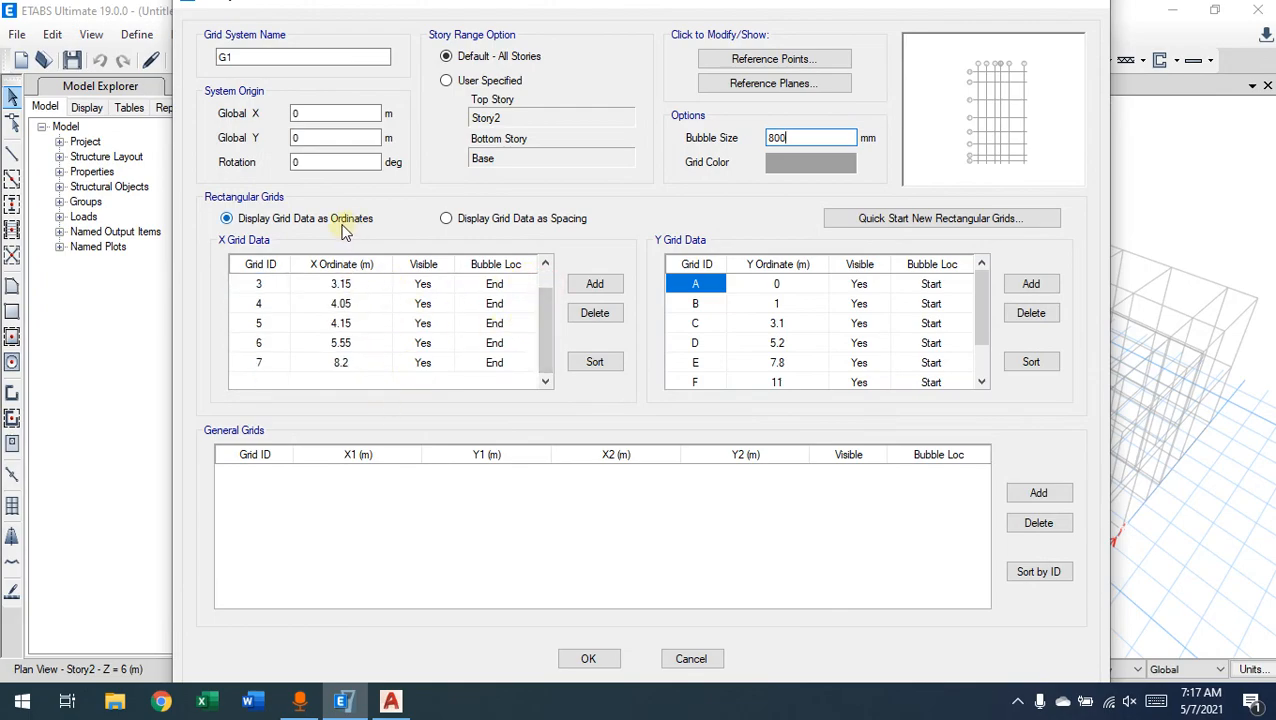
{"action": "left_click", "coordinate": [447, 219]}
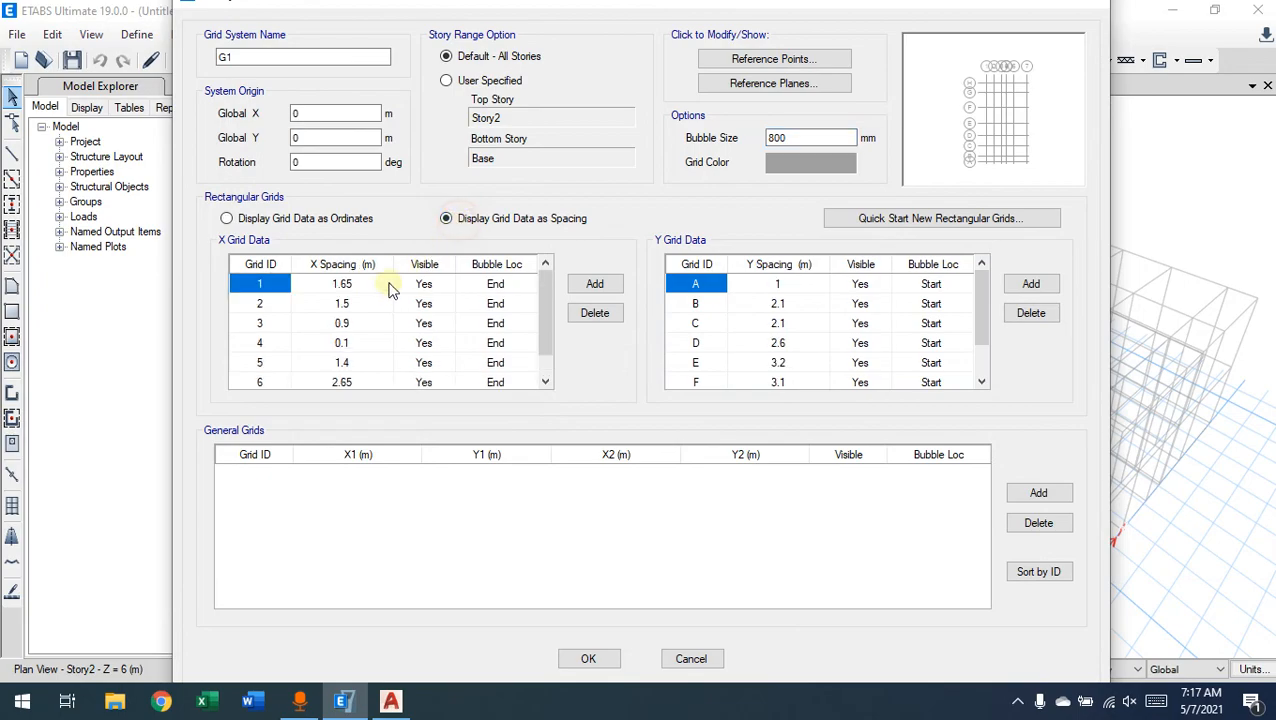
{"action": "left_click", "coordinate": [322, 219]}
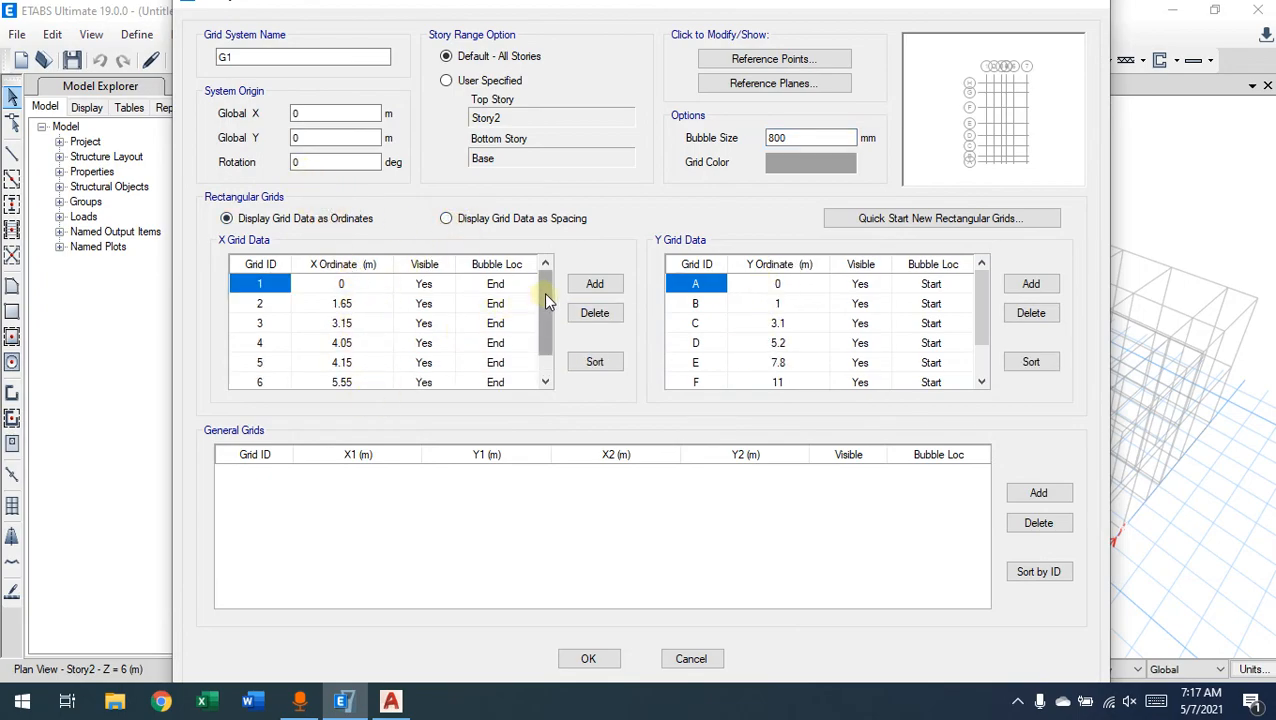
{"action": "left_click_drag", "start_coordinate": [543, 292], "coordinate": [543, 306]}
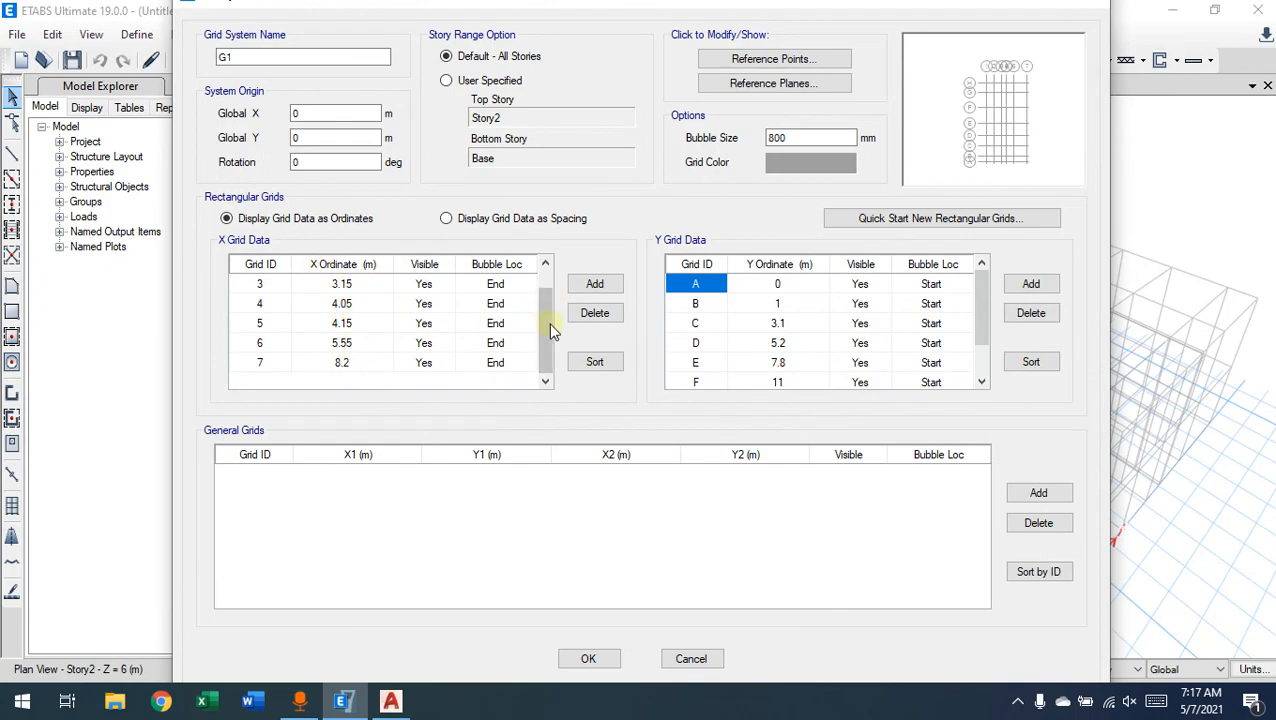
{"action": "left_click", "coordinate": [455, 218]}
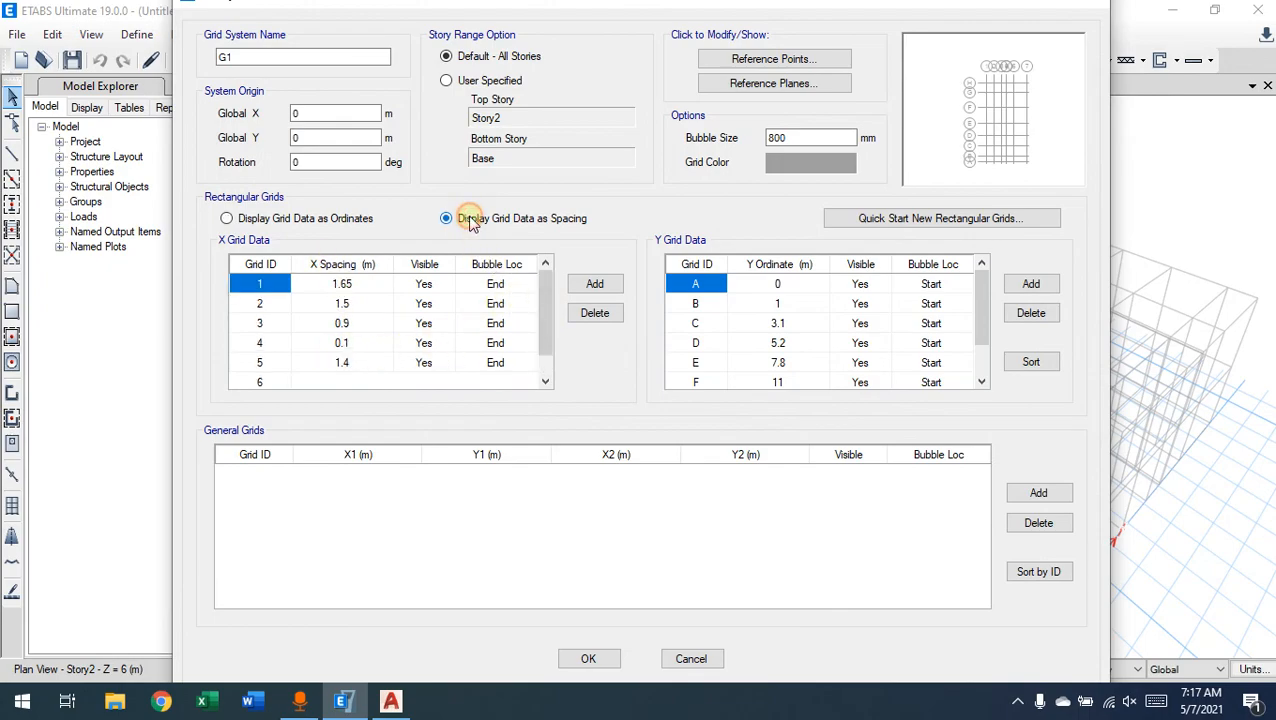
{"action": "left_click", "coordinate": [587, 658]}
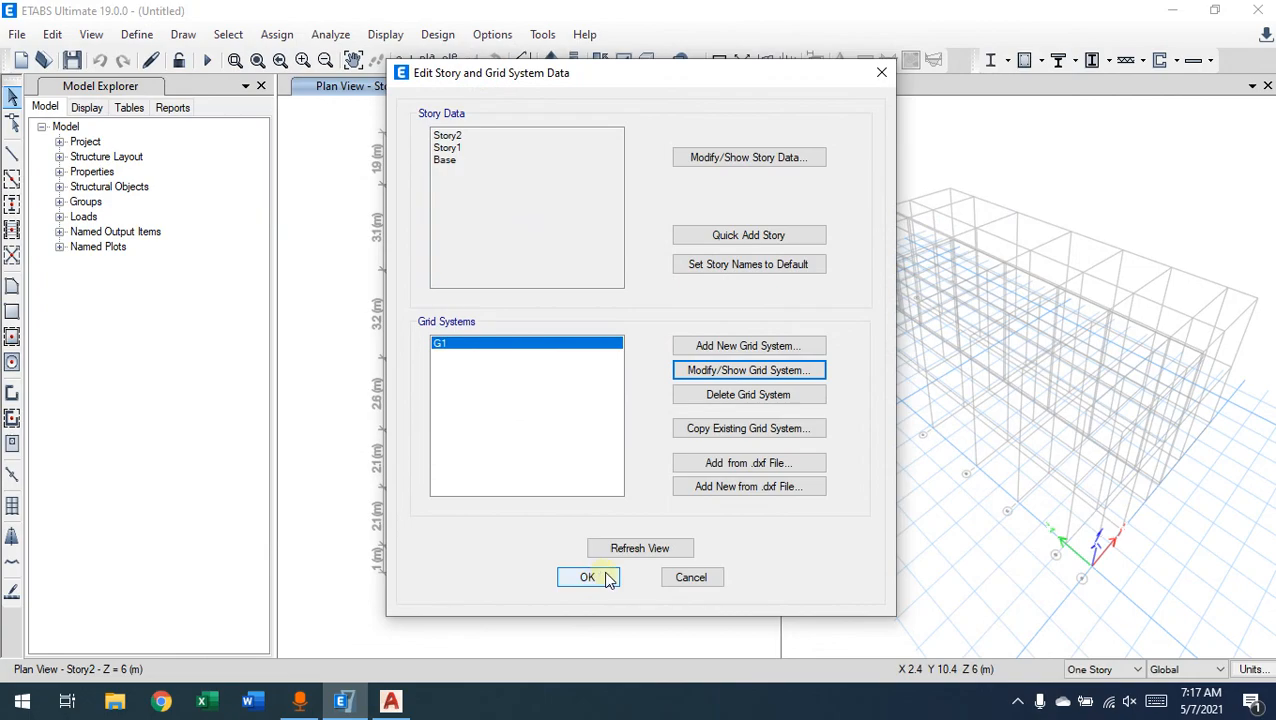
{"action": "left_click", "coordinate": [604, 578]}
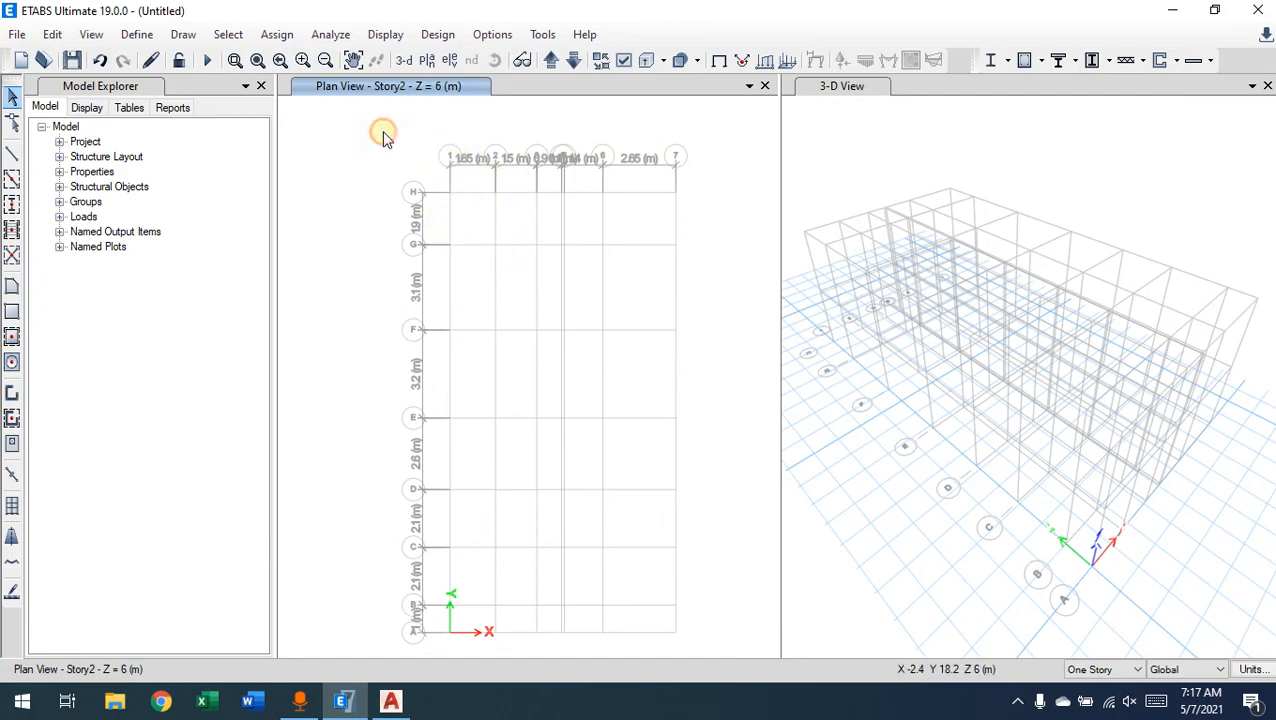
Step: Switch the plan view to Story1
{"action": "left_click", "coordinate": [428, 61]}
{"action": "left_click", "coordinate": [530, 302]}
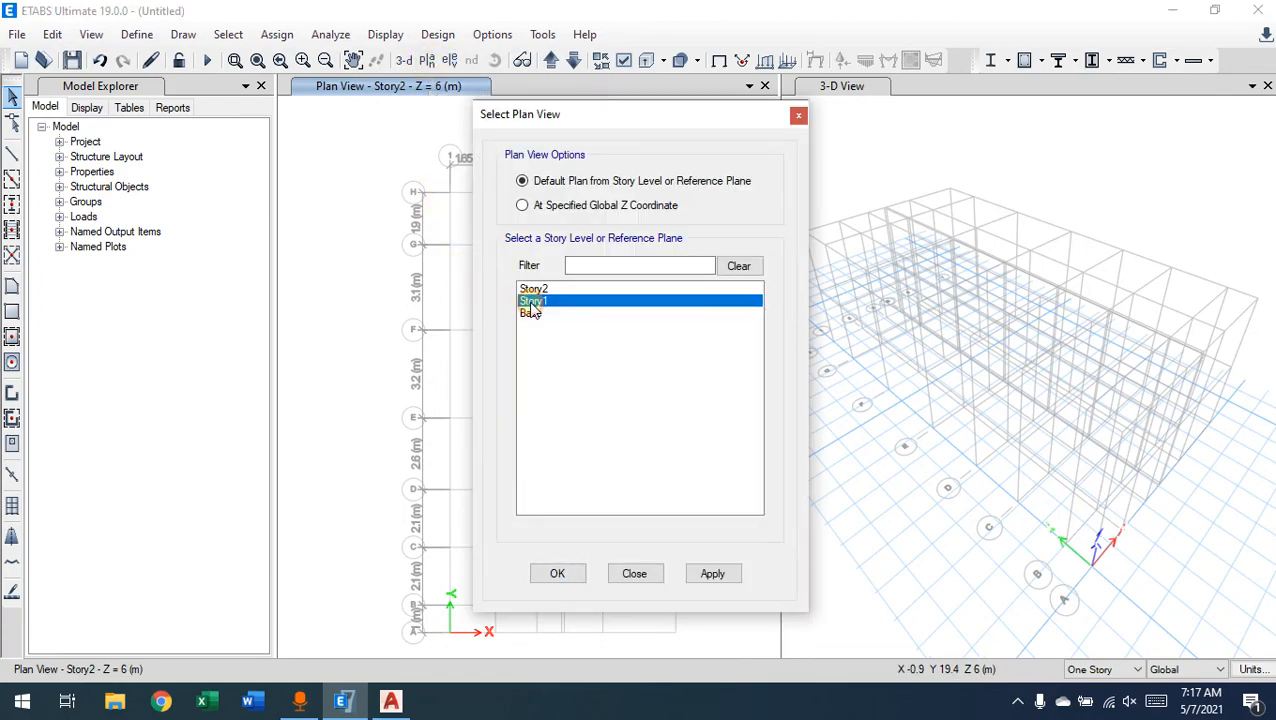
{"action": "left_click", "coordinate": [562, 573]}
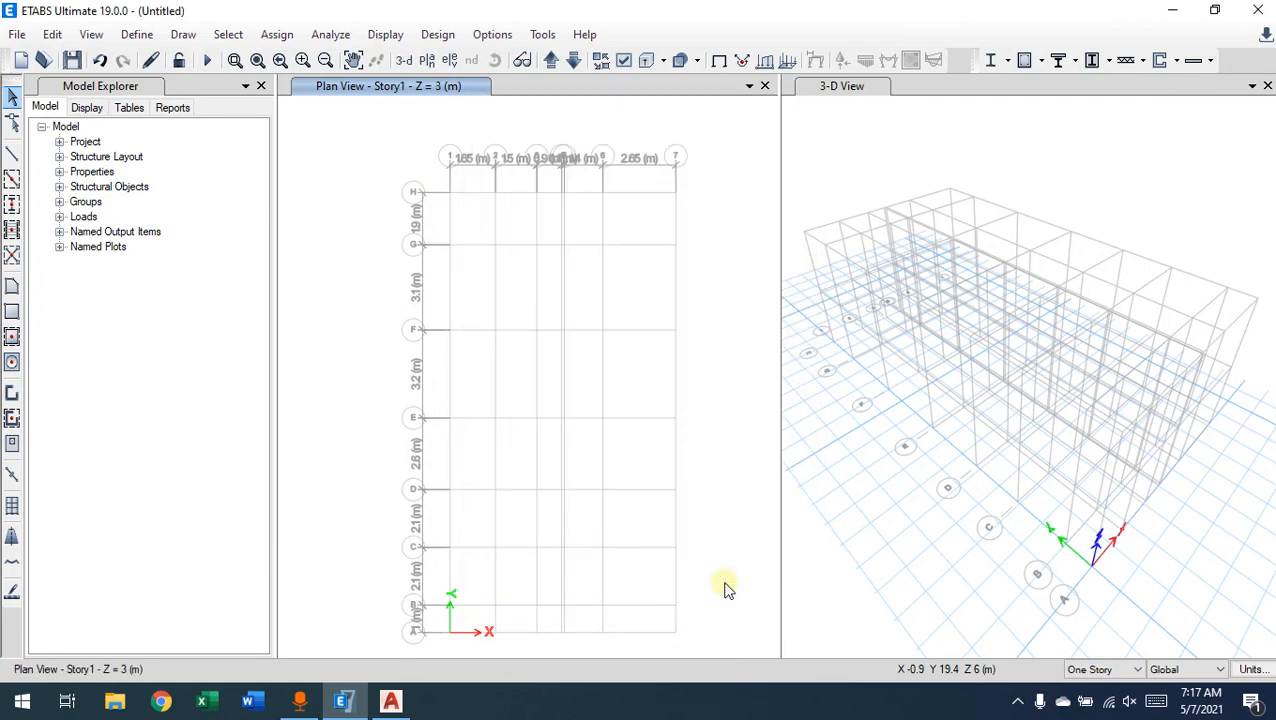